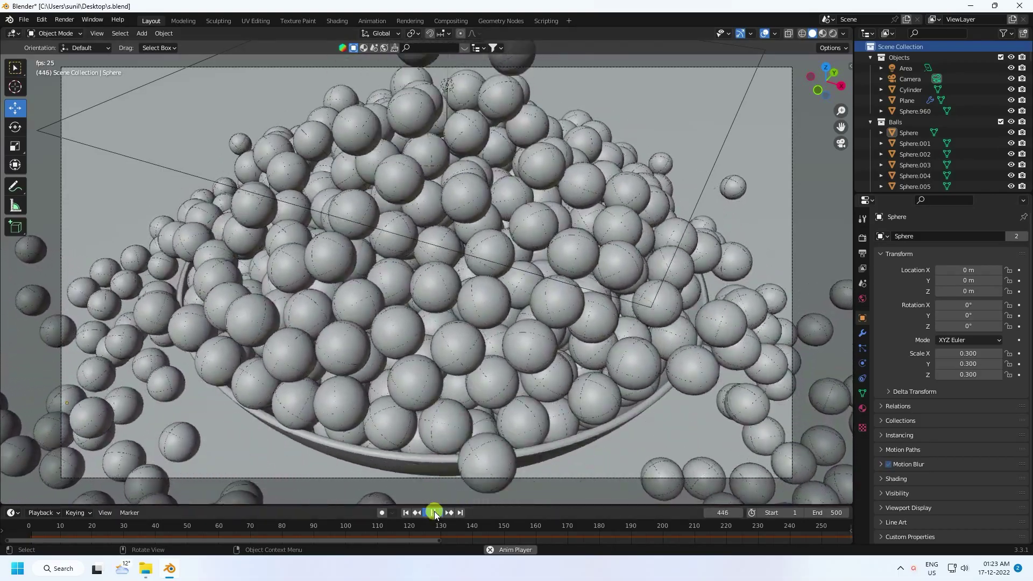
Step: Pause playback at frame 448 and switch the viewport to Material Preview
{"action": "left_click", "coordinate": [434, 512]}
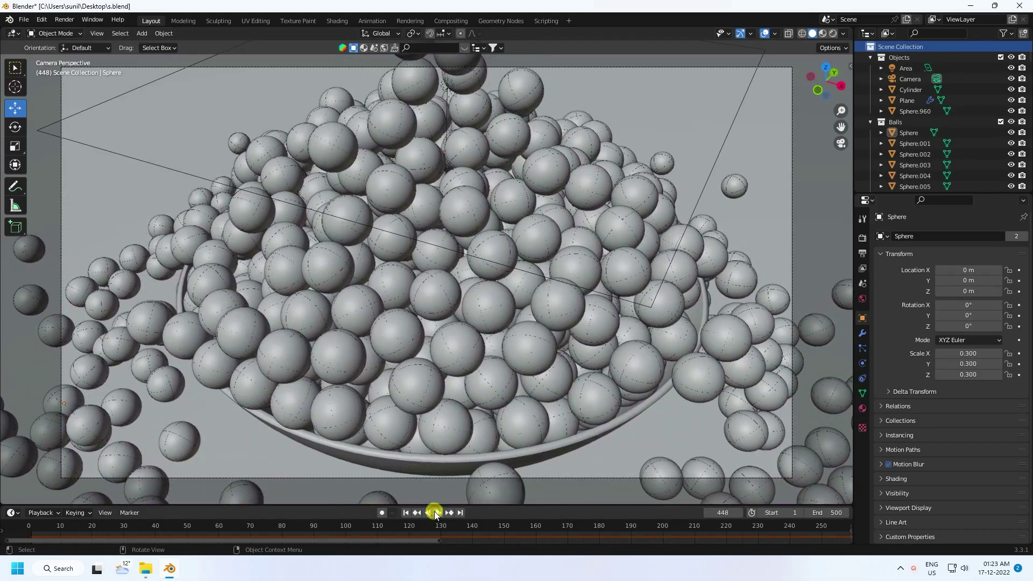
{"action": "left_click", "coordinate": [823, 34]}
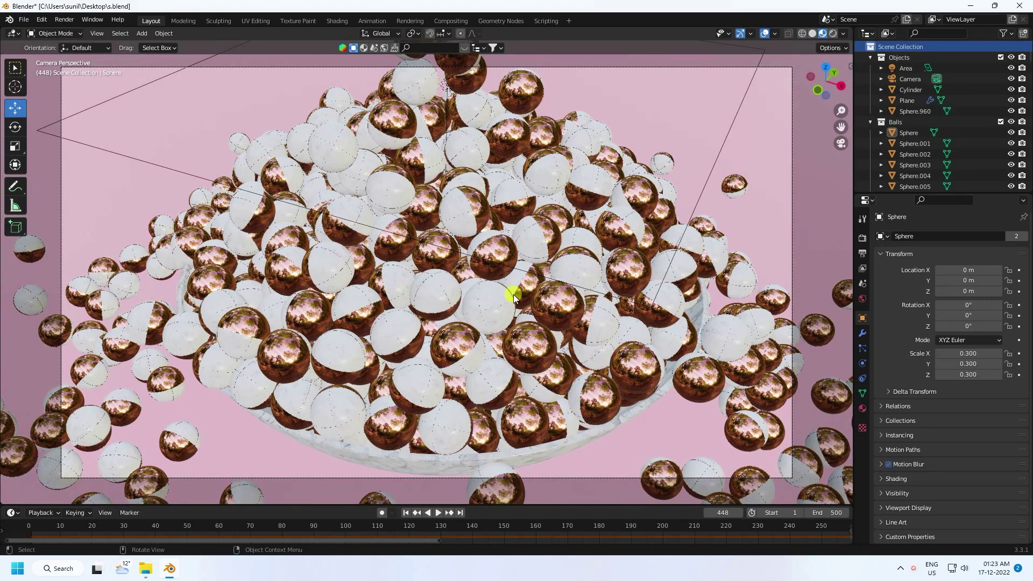
{"action": "scroll", "coordinate": [403, 246], "scroll_direction": "up", "scroll_amount": 3}
{"action": "scroll", "coordinate": [446, 230], "scroll_direction": "down", "scroll_amount": 3}
Step: Render a still image of frame 448, inspect it, and close the render window
{"action": "left_click", "coordinate": [63, 19]}
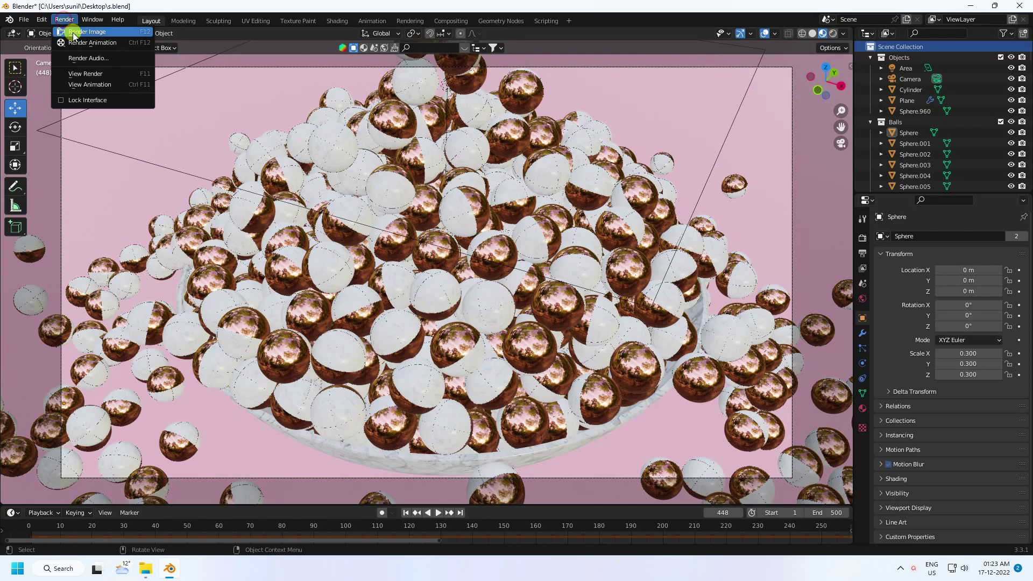
{"action": "left_click", "coordinate": [81, 32]}
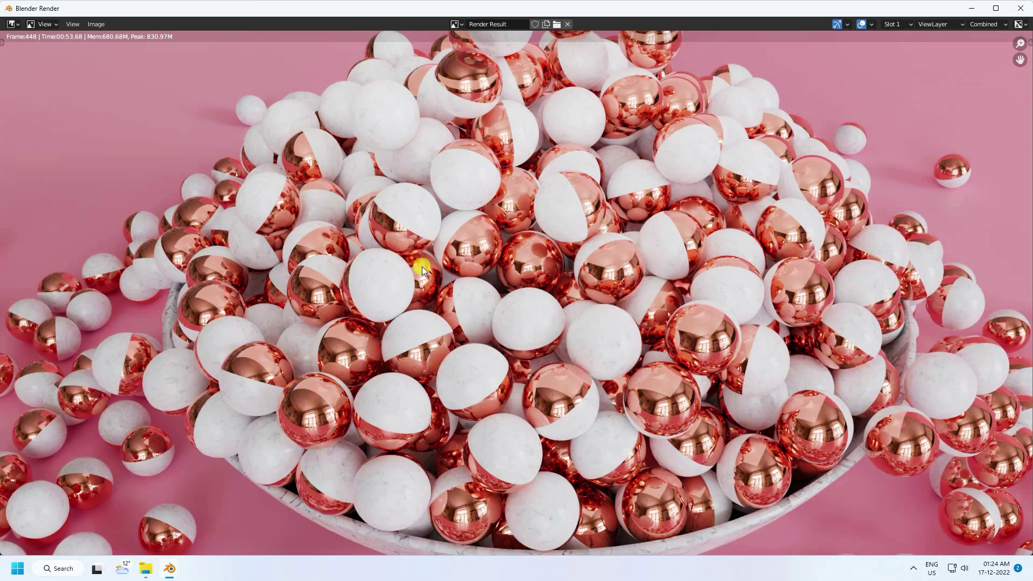
{"action": "middle_click_drag", "start_coordinate": [496, 201], "coordinate": [562, 208]}
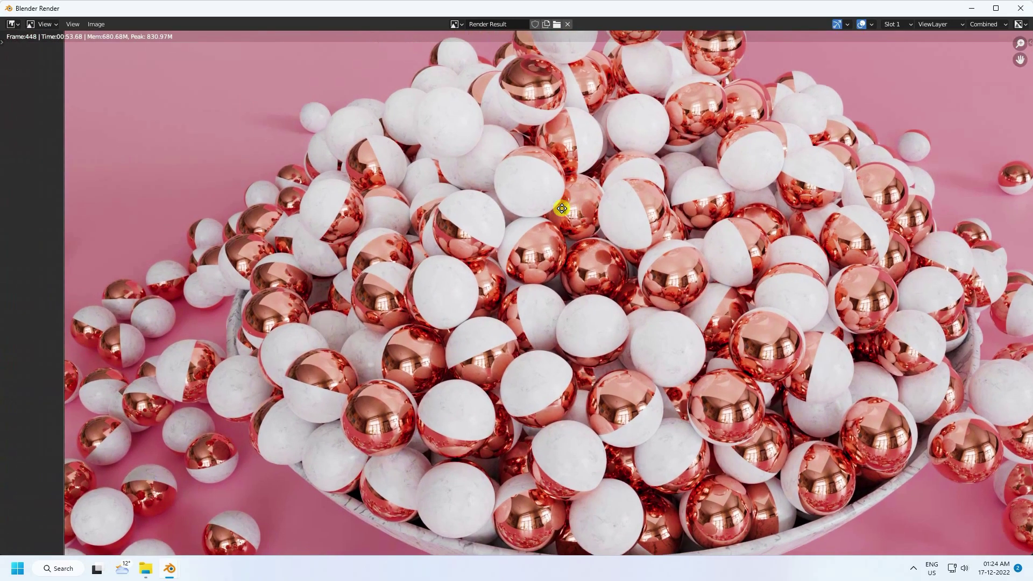
{"action": "middle_click_drag", "start_coordinate": [661, 311], "coordinate": [553, 267]}
{"action": "scroll", "coordinate": [508, 190], "scroll_direction": "down", "scroll_amount": 3}
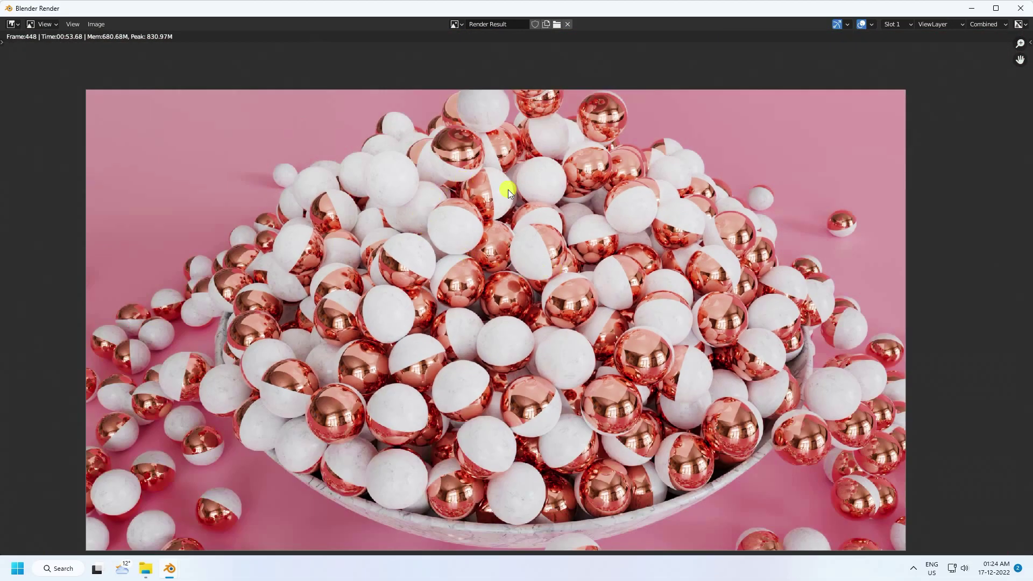
{"action": "left_click", "coordinate": [1018, 9]}
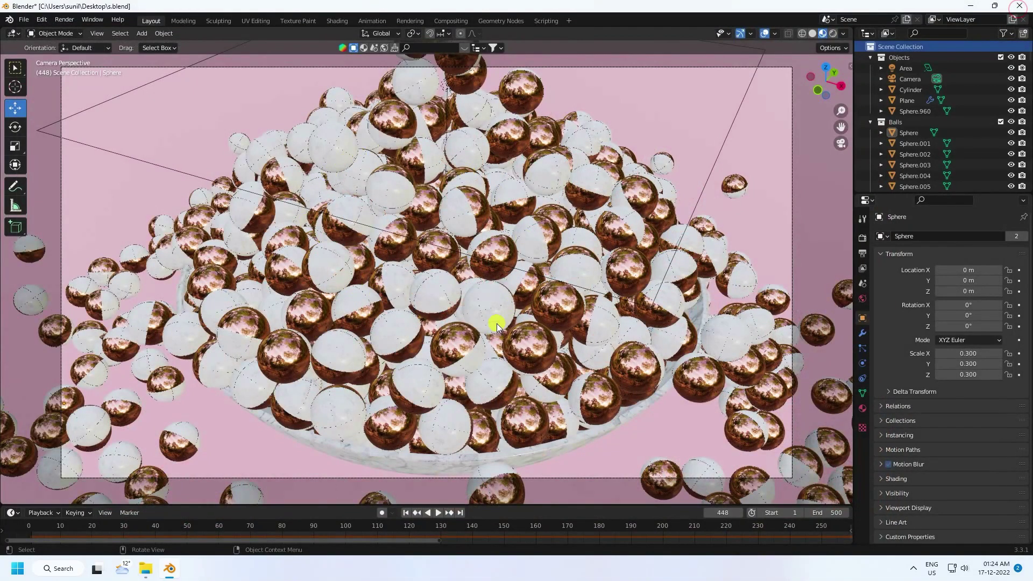
Step: Replay the ball drop, stop it, and start a new General file without saving
{"action": "left_click", "coordinate": [407, 513]}
{"action": "left_click", "coordinate": [438, 512]}
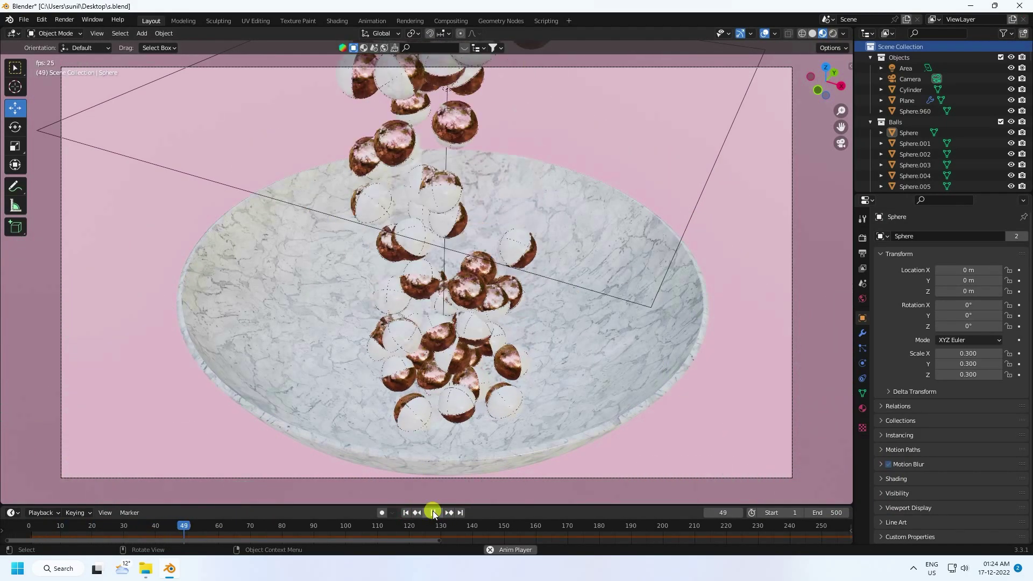
{"action": "left_click", "coordinate": [434, 512]}
{"action": "left_click", "coordinate": [24, 20]}
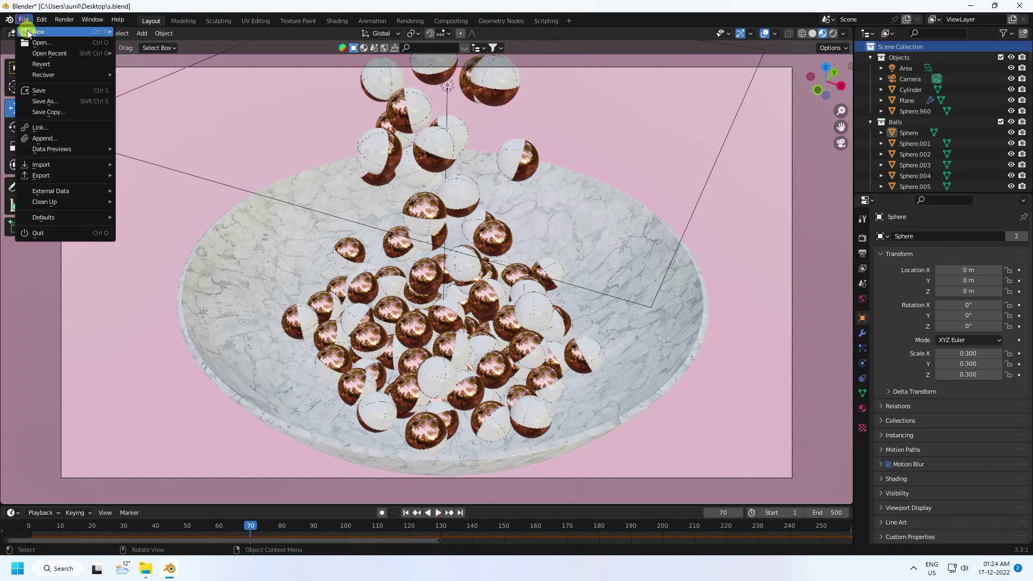
{"action": "mouse_move", "coordinate": [64, 32]}
{"action": "left_click", "coordinate": [139, 32]}
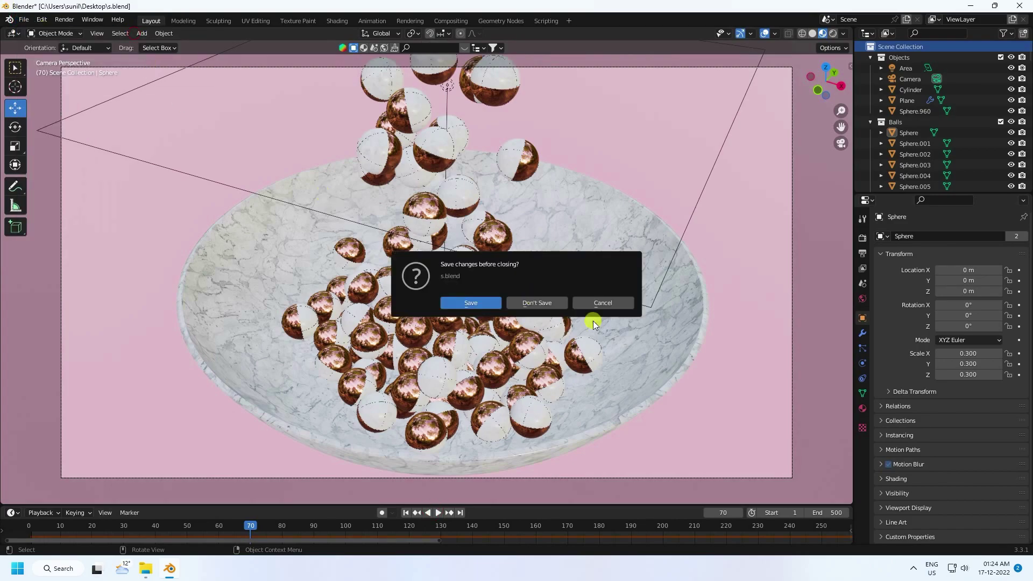
{"action": "left_click", "coordinate": [537, 303]}
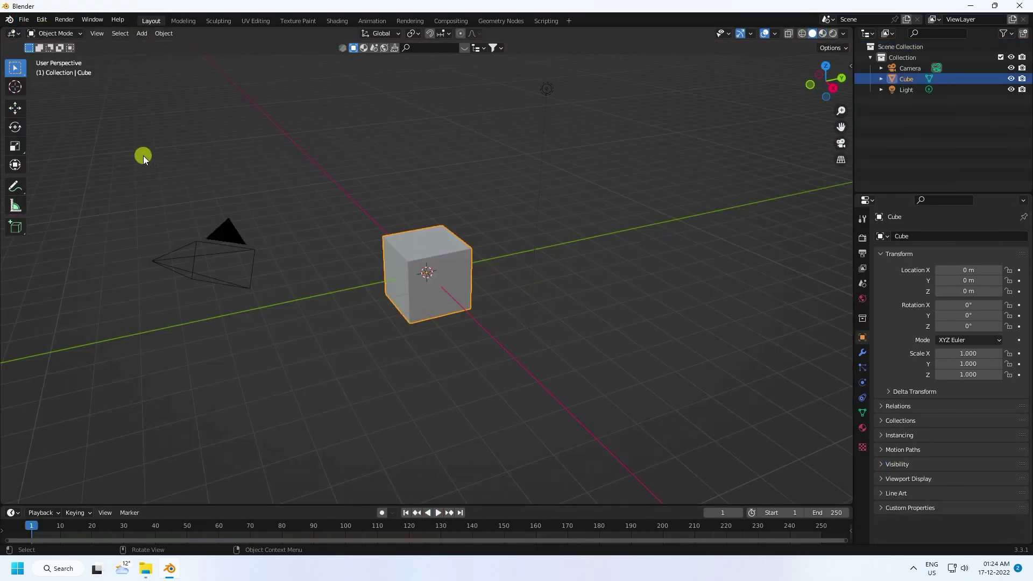
Step: Delete the default camera, cube and light, and add a UV sphere
{"action": "left_click_drag", "start_coordinate": [143, 156], "coordinate": [635, 365]}
{"action": "key", "text": "Delete"}
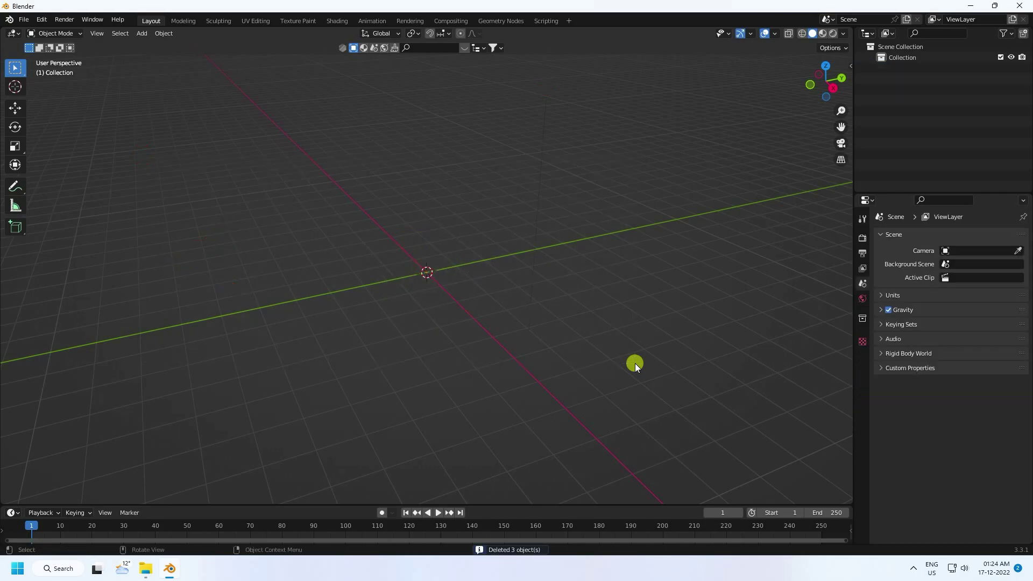
{"action": "left_click", "coordinate": [145, 34]}
{"action": "mouse_move", "coordinate": [160, 47]}
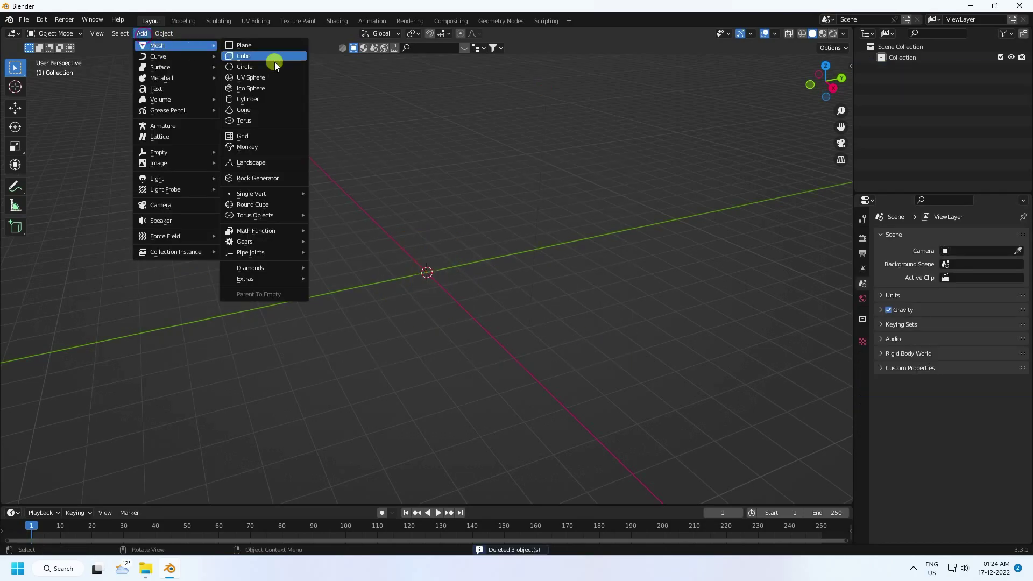
{"action": "left_click", "coordinate": [250, 79]}
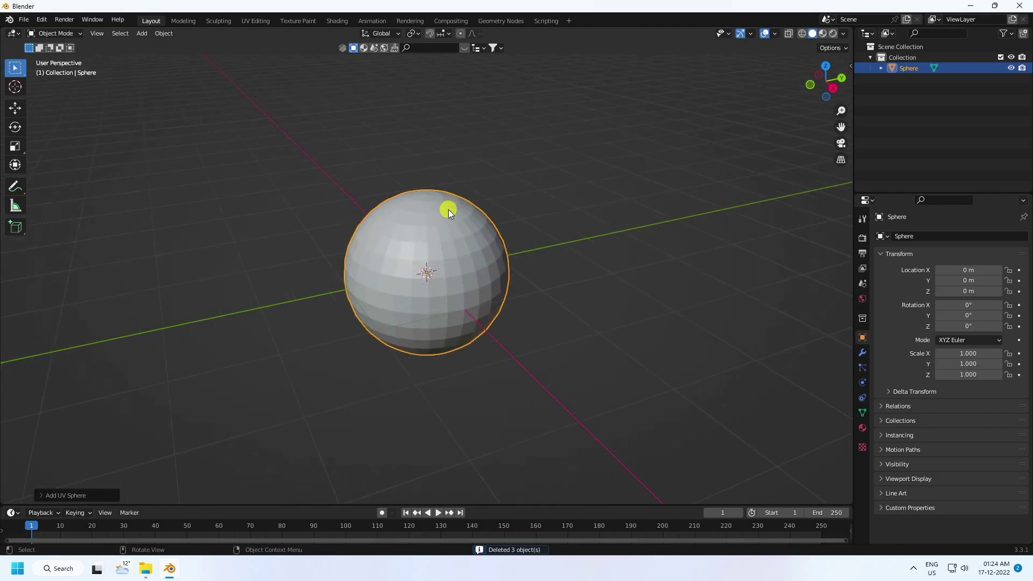
Step: Give the UV sphere 64 segments and 32 rings
{"action": "left_click", "coordinate": [44, 495]}
{"action": "left_click", "coordinate": [147, 379]}
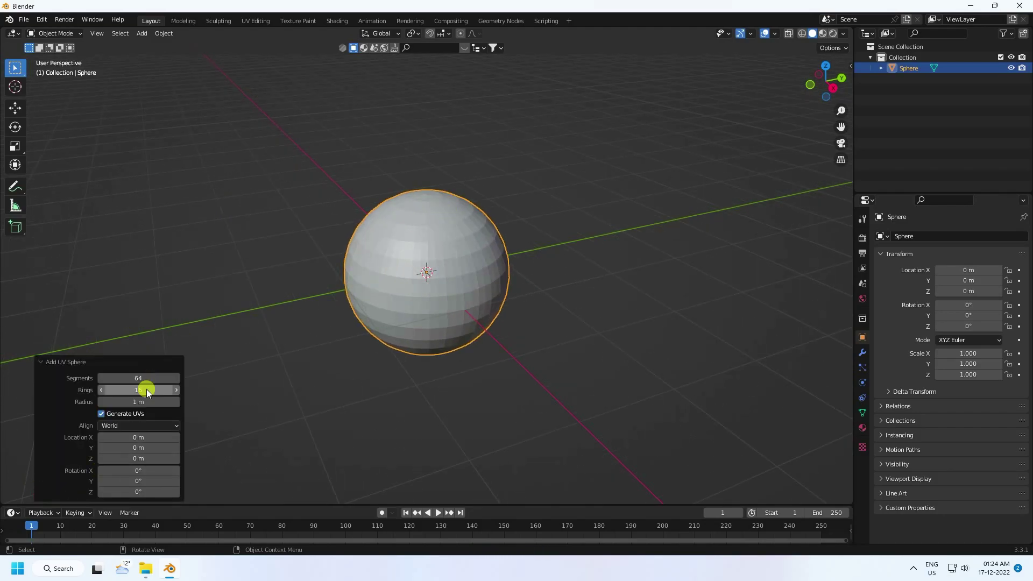
{"action": "left_click", "coordinate": [146, 389]}
{"action": "type", "text": "32"}
{"action": "key", "text": "Return"}
Step: Scale the sphere to 0.3 on X, Y and Z
{"action": "left_click", "coordinate": [968, 356]}
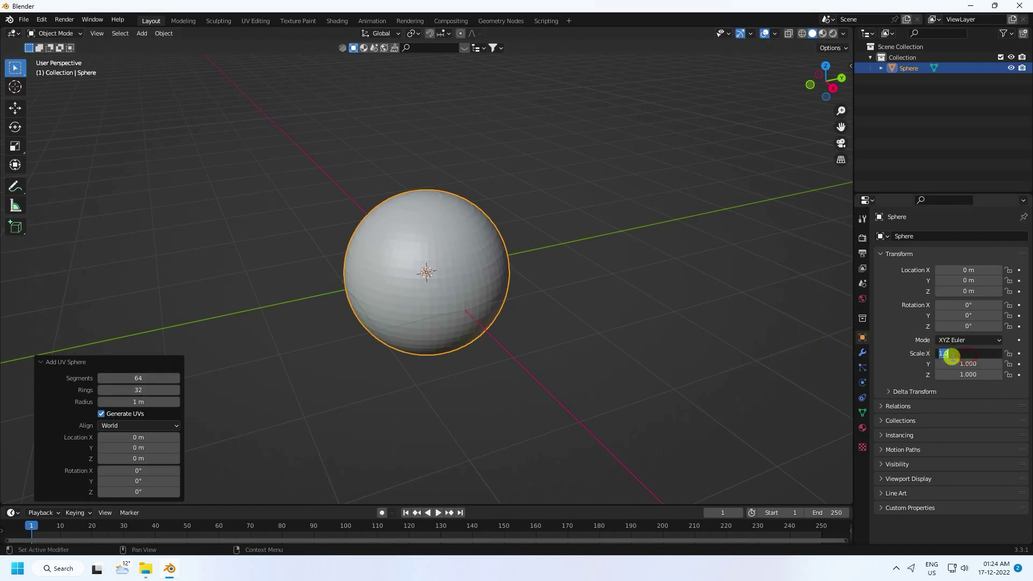
{"action": "type", "text": "0.3"}
{"action": "key", "text": "Return"}
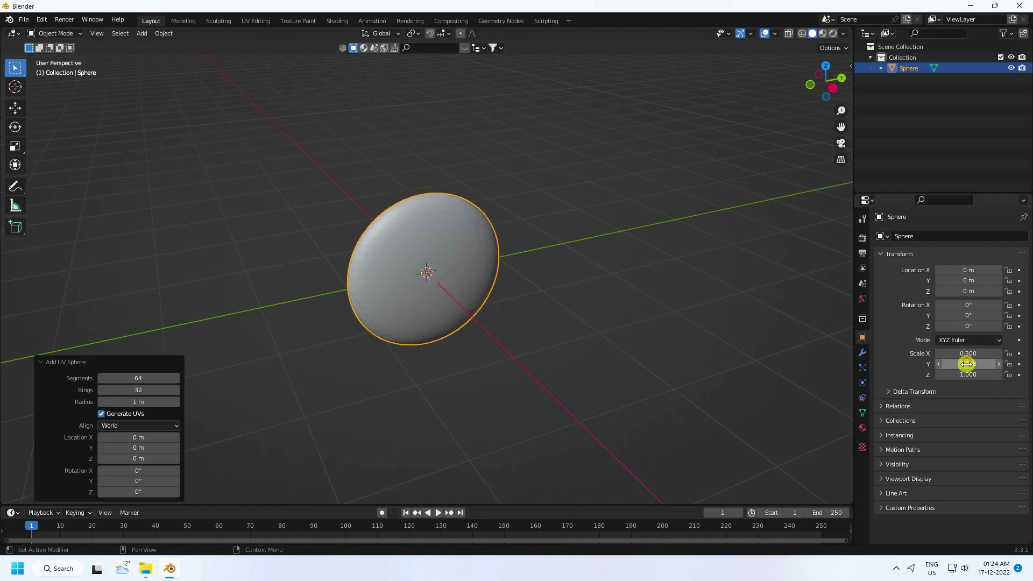
{"action": "left_click", "coordinate": [967, 365]}
{"action": "type", "text": "0.3"}
{"action": "key", "text": "Return"}
{"action": "left_click", "coordinate": [965, 374]}
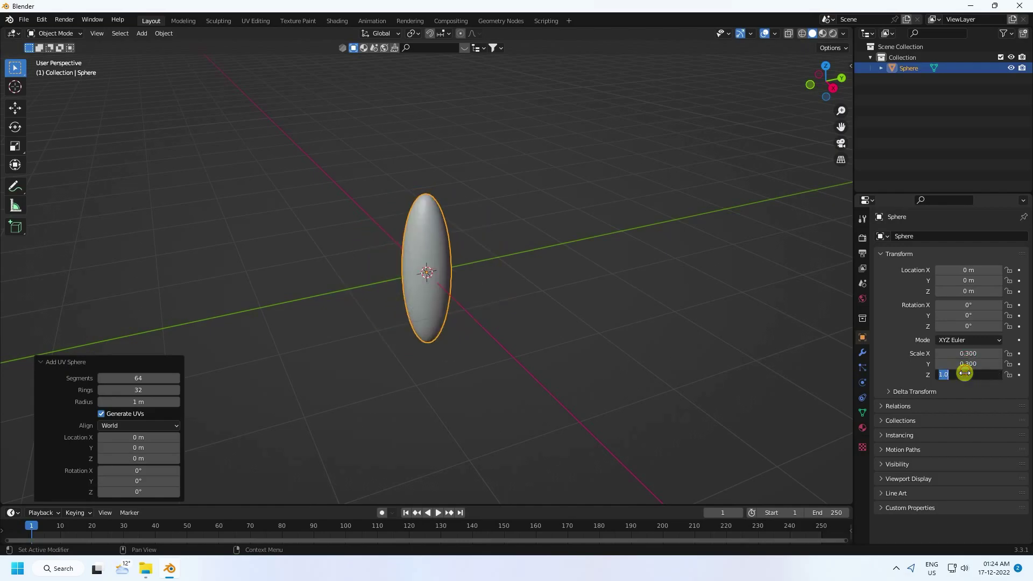
{"action": "type", "text": "0.3"}
{"action": "key", "text": "Return"}
{"action": "scroll", "coordinate": [419, 221], "scroll_direction": "up", "scroll_amount": 6}
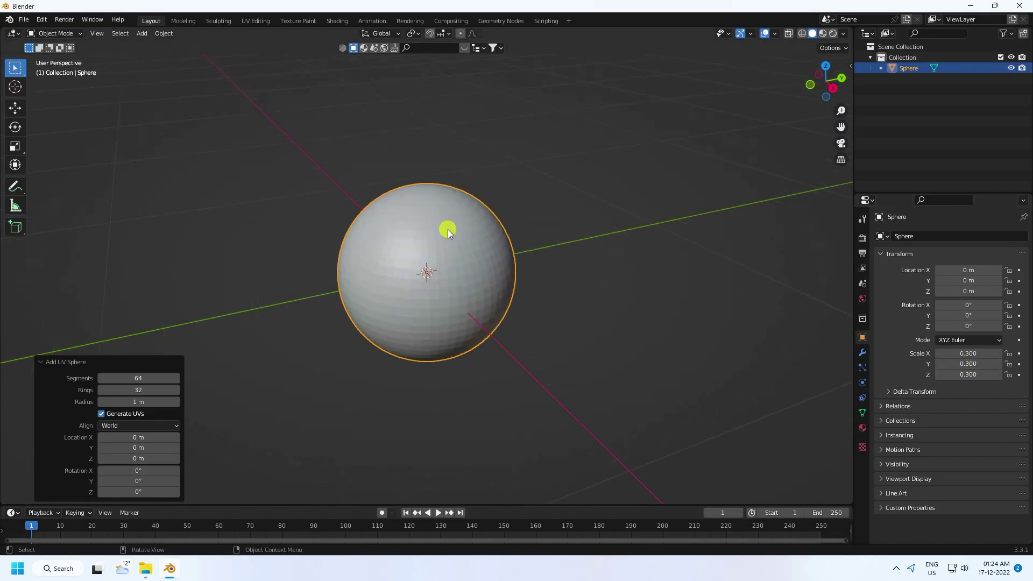
Step: Apply Shade Smooth to the sphere and orbit around it
{"action": "right_click", "coordinate": [439, 226]}
{"action": "left_click", "coordinate": [389, 228]}
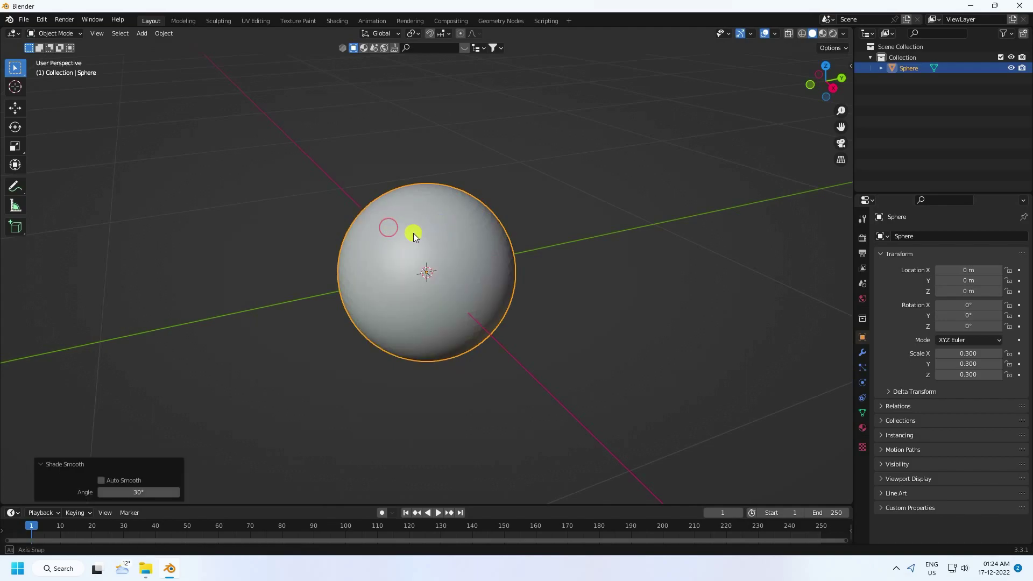
{"action": "middle_click_drag", "start_coordinate": [413, 234], "coordinate": [502, 218]}
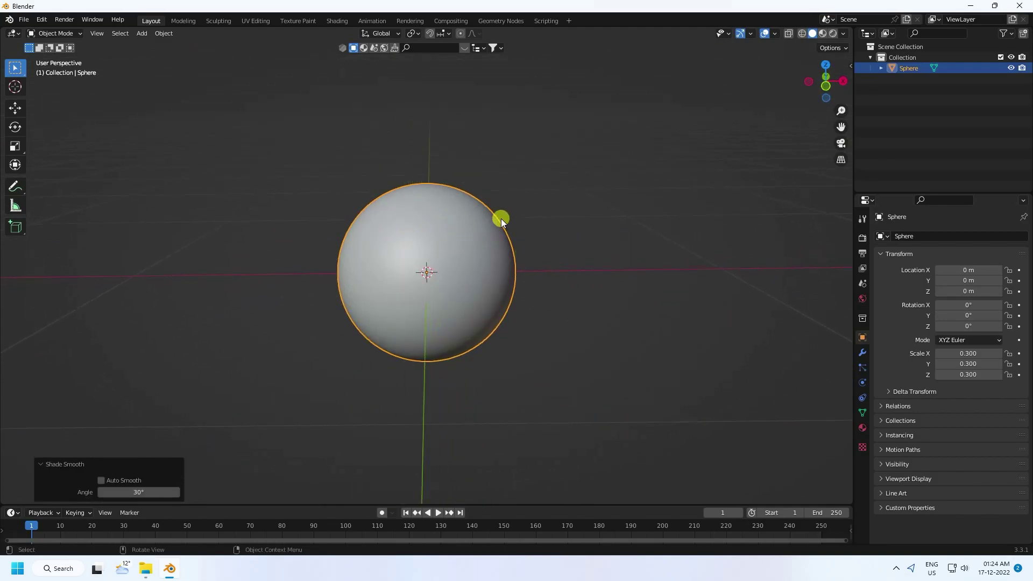
{"action": "scroll", "coordinate": [502, 219], "scroll_direction": "up", "scroll_amount": 2}
{"action": "middle_click_drag", "start_coordinate": [430, 175], "coordinate": [451, 190]}
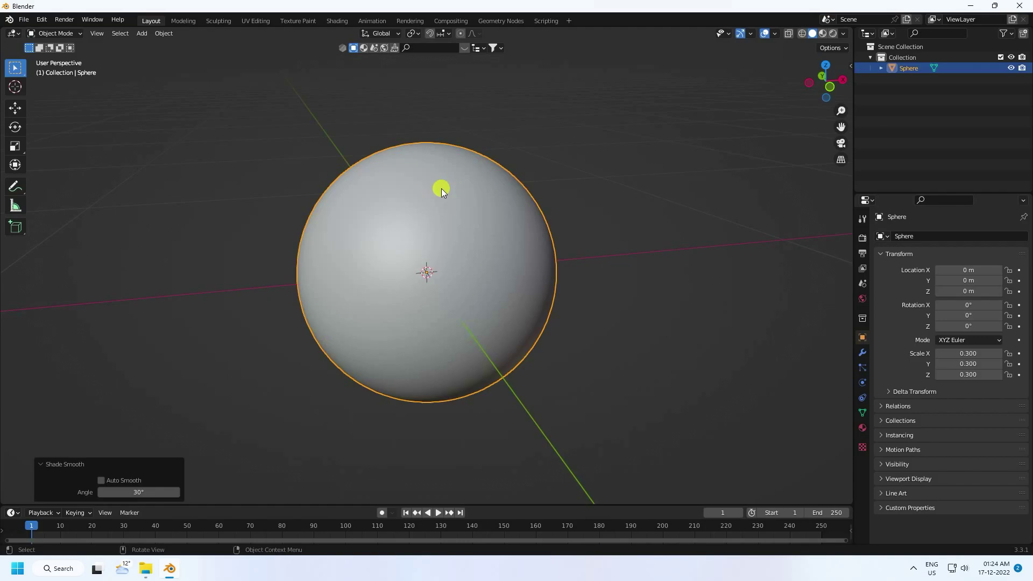
Step: Append the Marbel material from 'Blender Material - Copy.blend' and select the sphere
{"action": "left_click", "coordinate": [24, 19]}
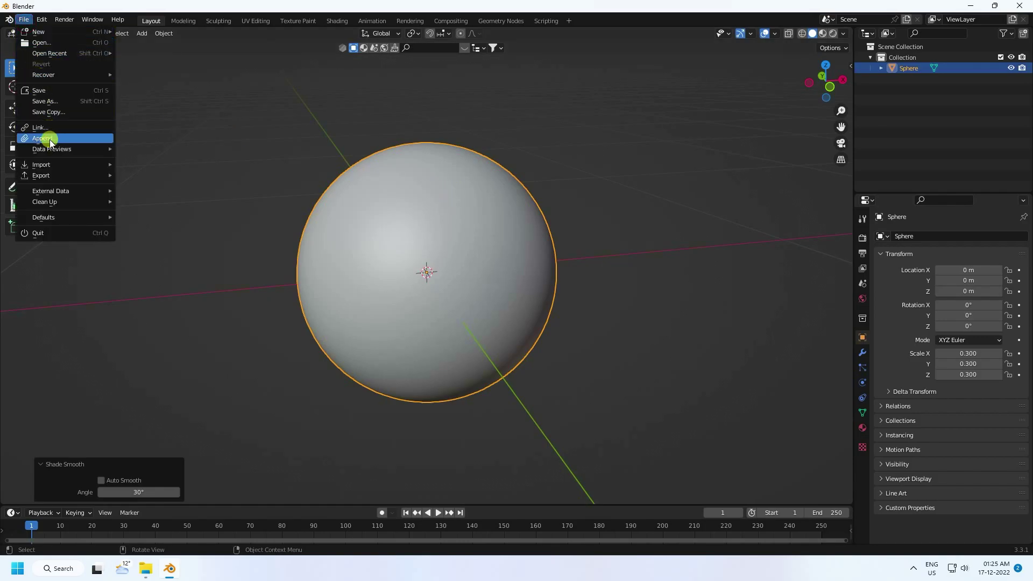
{"action": "left_click", "coordinate": [47, 138]}
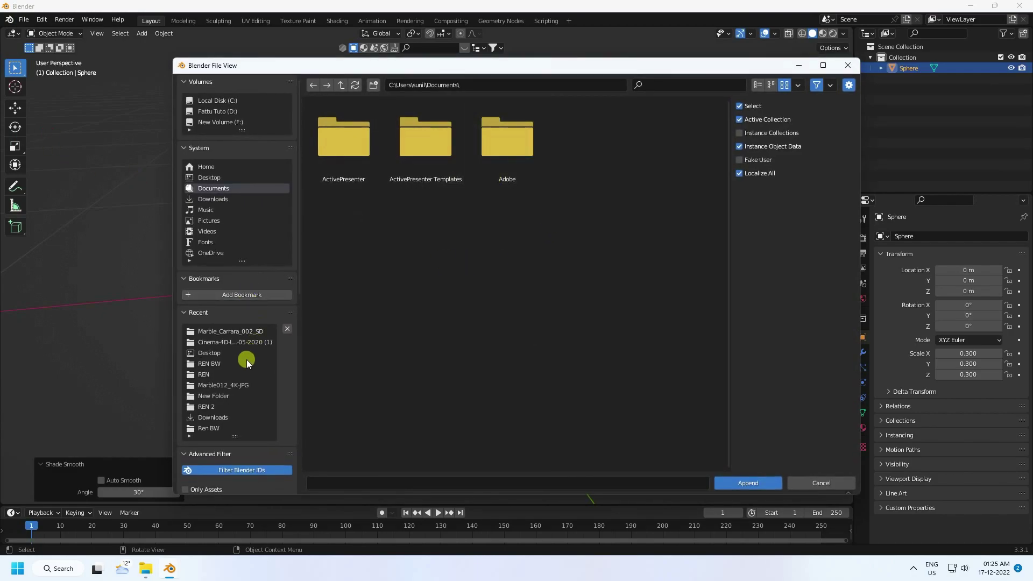
{"action": "left_click", "coordinate": [232, 342]}
{"action": "left_click", "coordinate": [505, 147]}
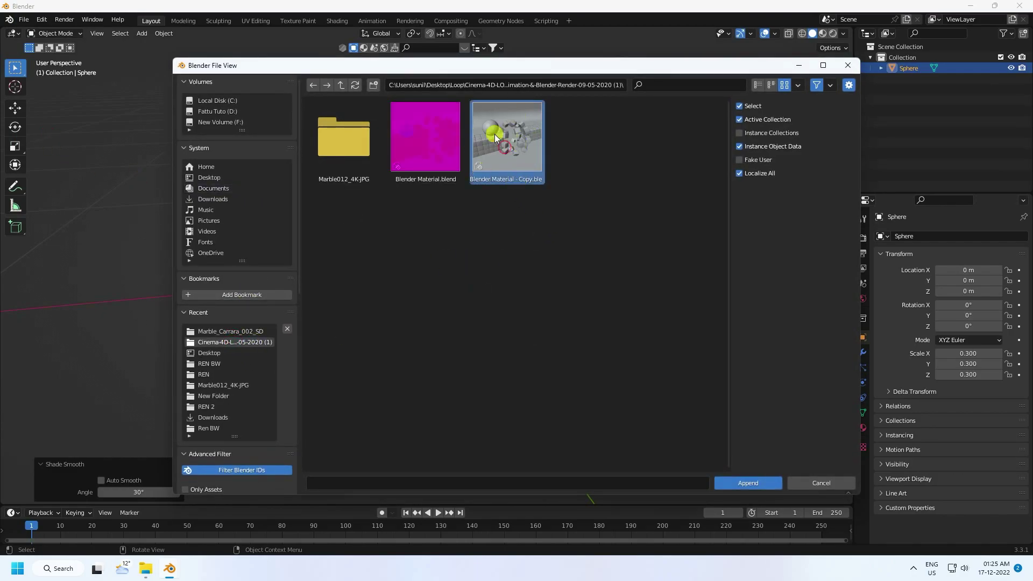
{"action": "left_click", "coordinate": [754, 480]}
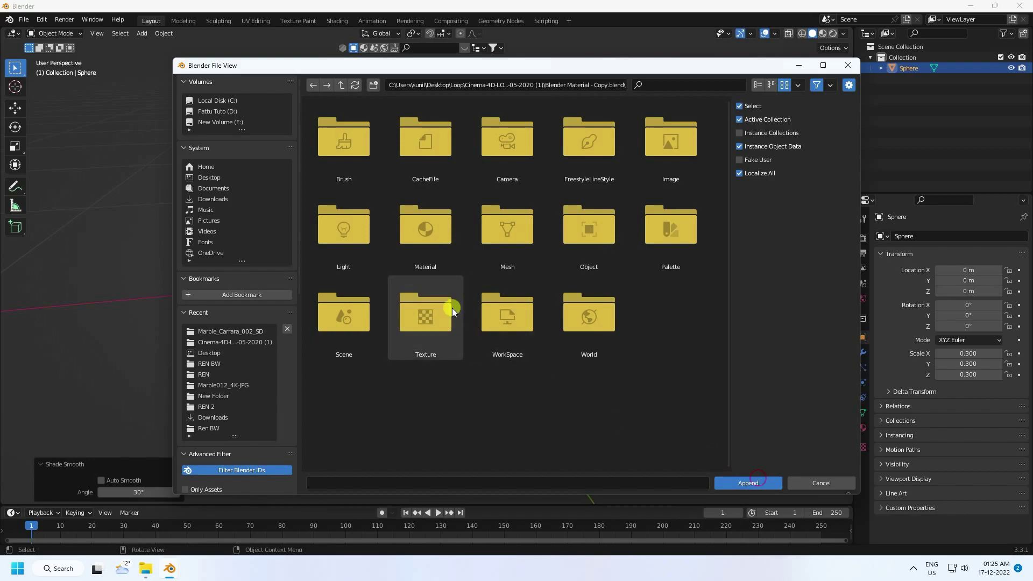
{"action": "left_click", "coordinate": [424, 244]}
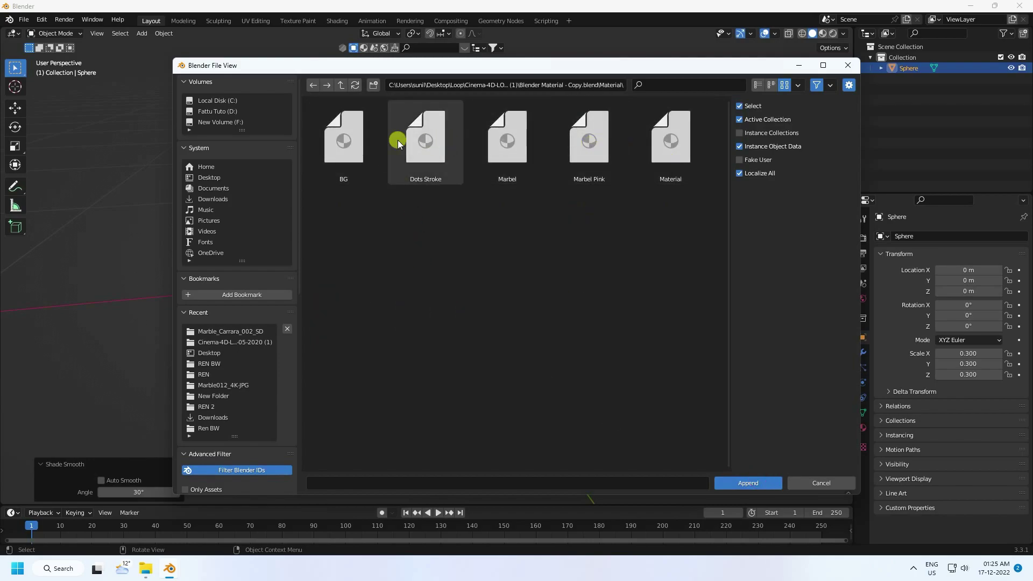
{"action": "left_click", "coordinate": [502, 142]}
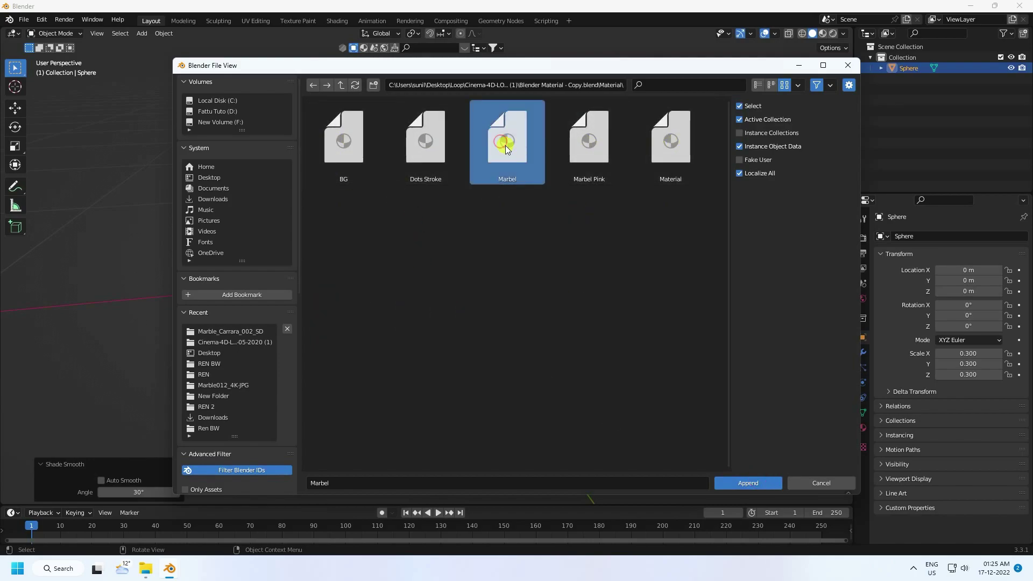
{"action": "left_click", "coordinate": [741, 482]}
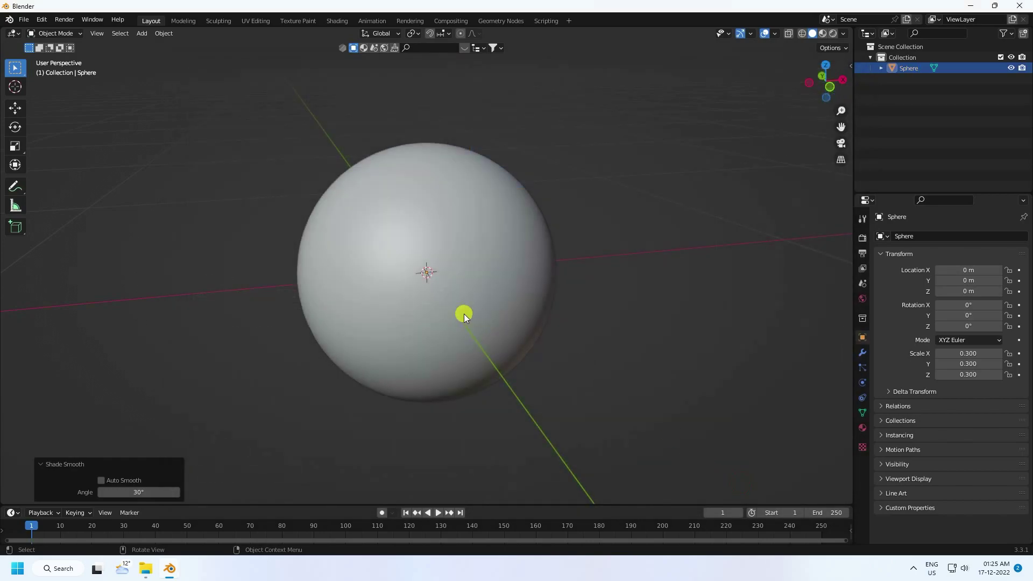
{"action": "left_click", "coordinate": [464, 314]}
Step: In the Shading workspace, assign the Marbel material to the sphere
{"action": "left_click", "coordinate": [333, 20]}
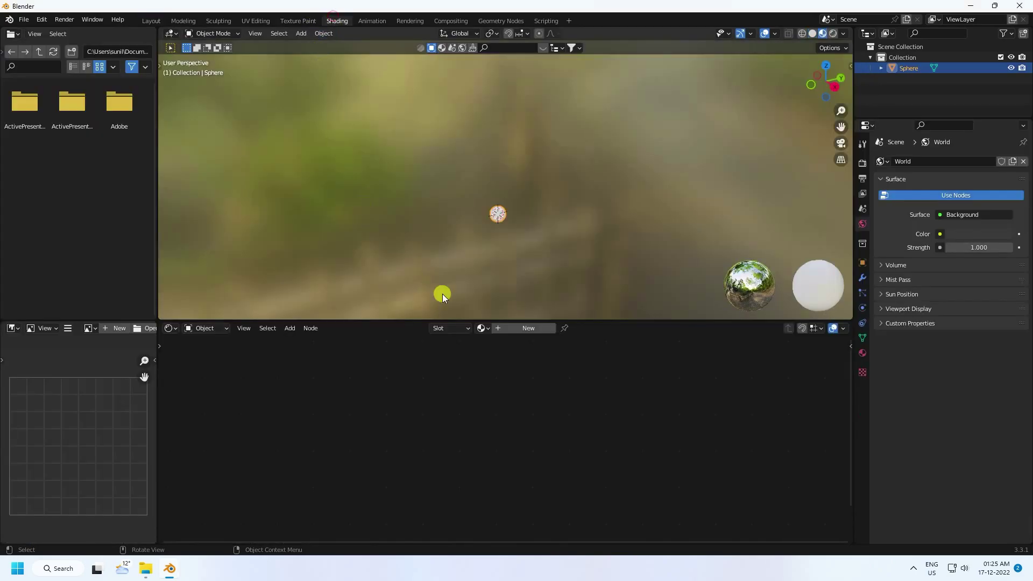
{"action": "left_click_drag", "start_coordinate": [499, 263], "coordinate": [490, 149]}
{"action": "left_click", "coordinate": [482, 328]}
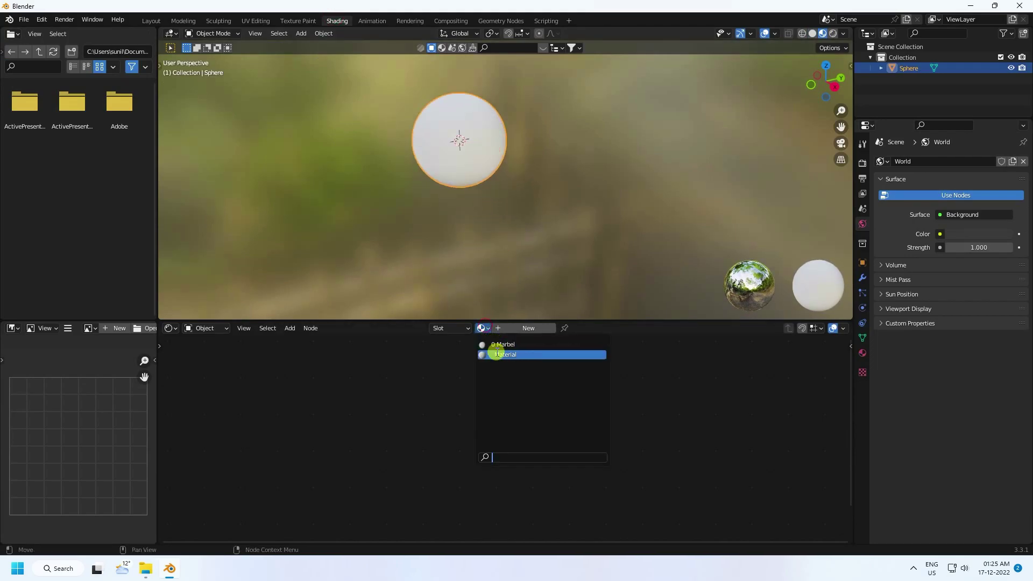
{"action": "left_click", "coordinate": [499, 348]}
{"action": "scroll", "coordinate": [484, 484], "scroll_direction": "up", "scroll_amount": 5}
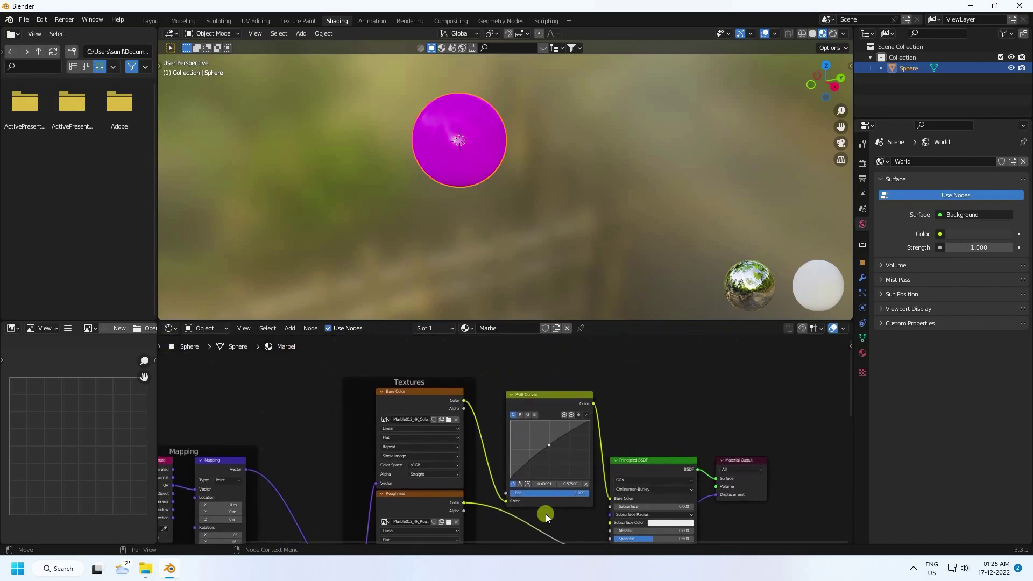
{"action": "middle_click_drag", "start_coordinate": [438, 429], "coordinate": [491, 446]}
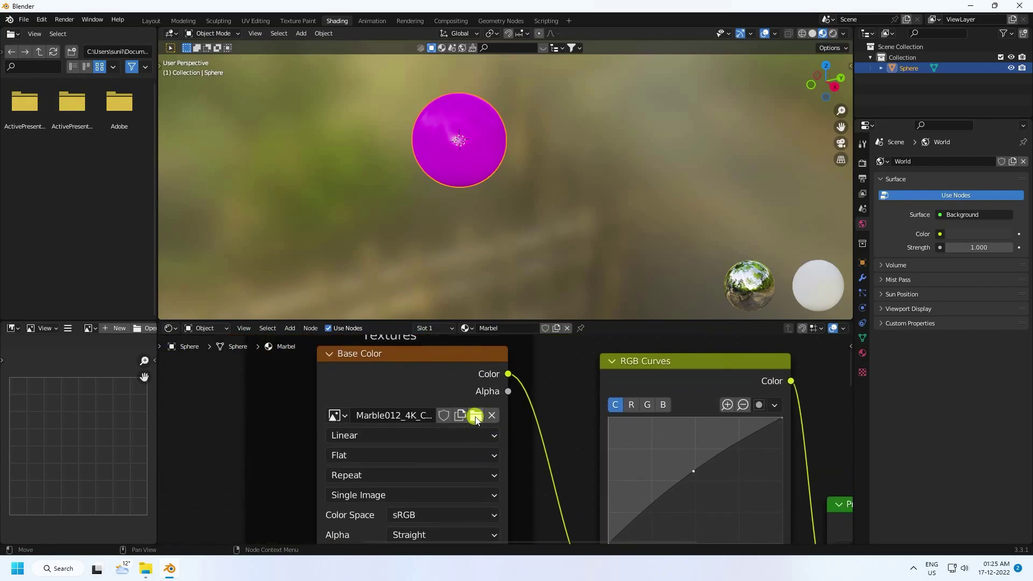
Step: Load Marble_Carrara_002_COLOR as the Base Color image texture
{"action": "left_click", "coordinate": [475, 417]}
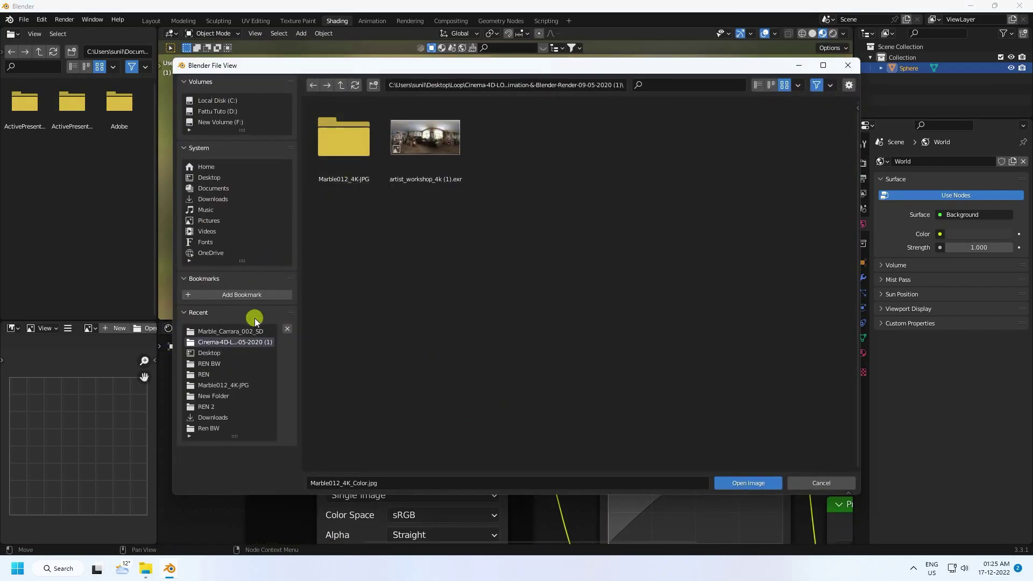
{"action": "left_click", "coordinate": [237, 333]}
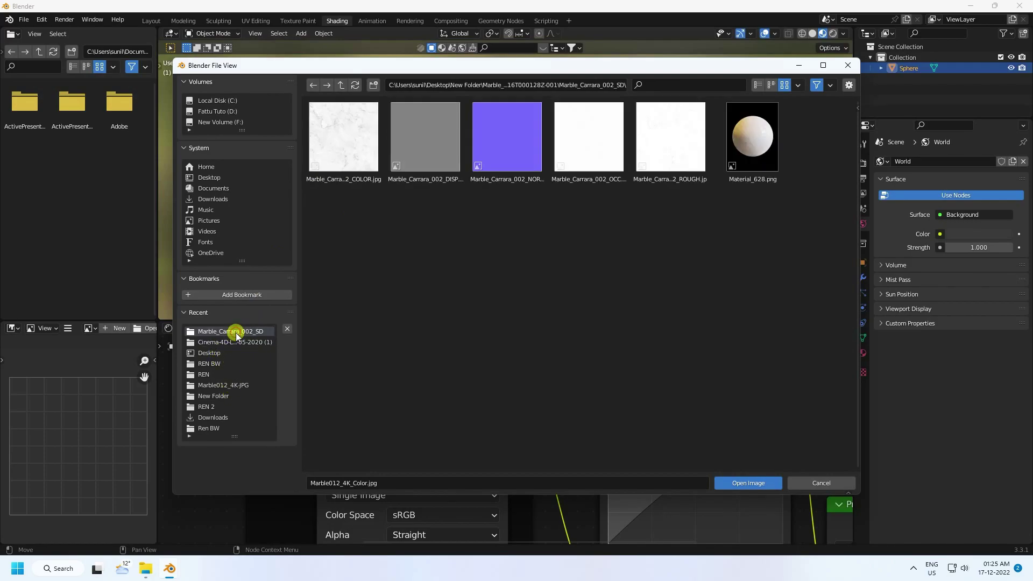
{"action": "left_click", "coordinate": [351, 148]}
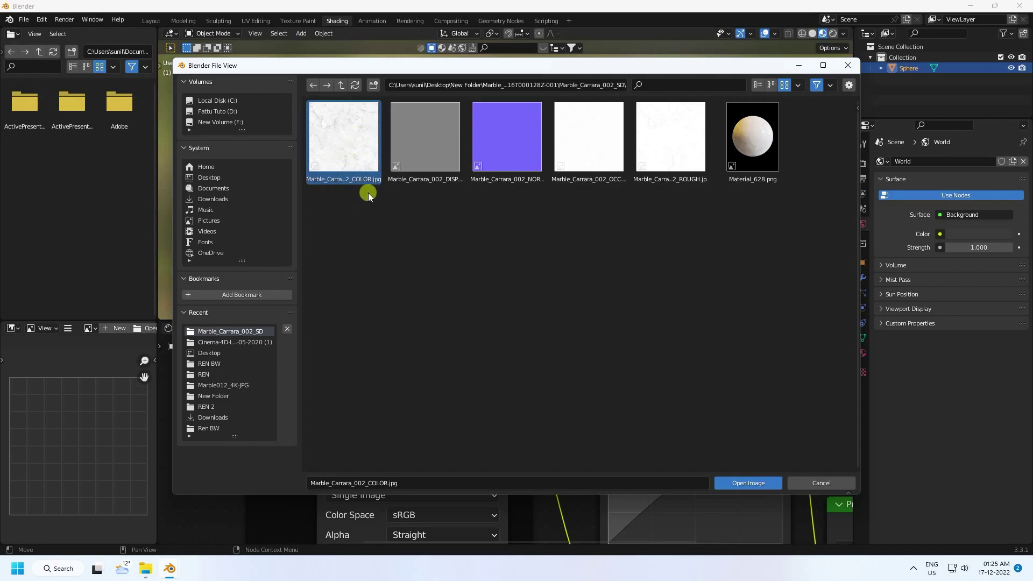
{"action": "left_click", "coordinate": [741, 483]}
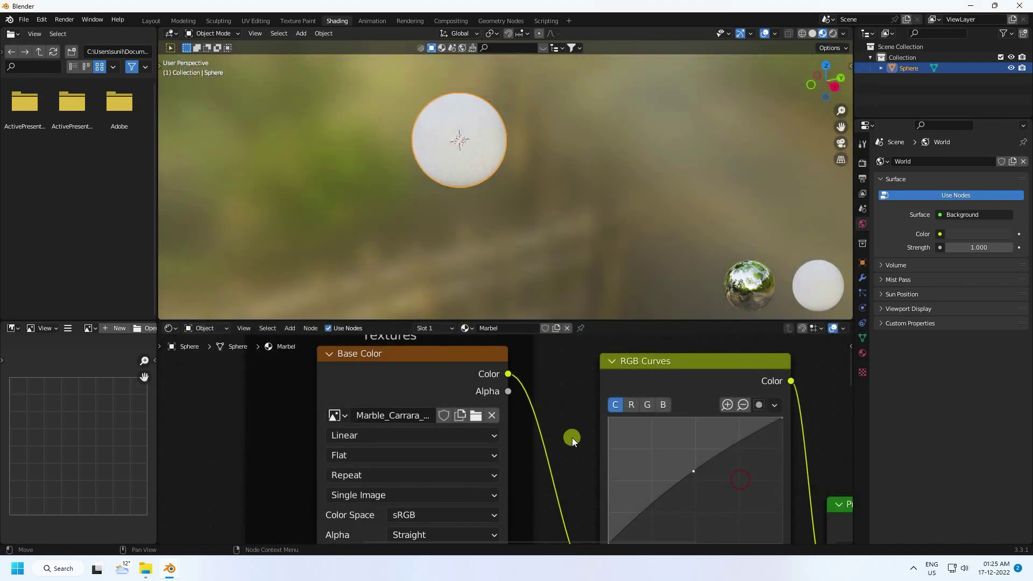
{"action": "scroll", "coordinate": [470, 127], "scroll_direction": "up", "scroll_amount": 5}
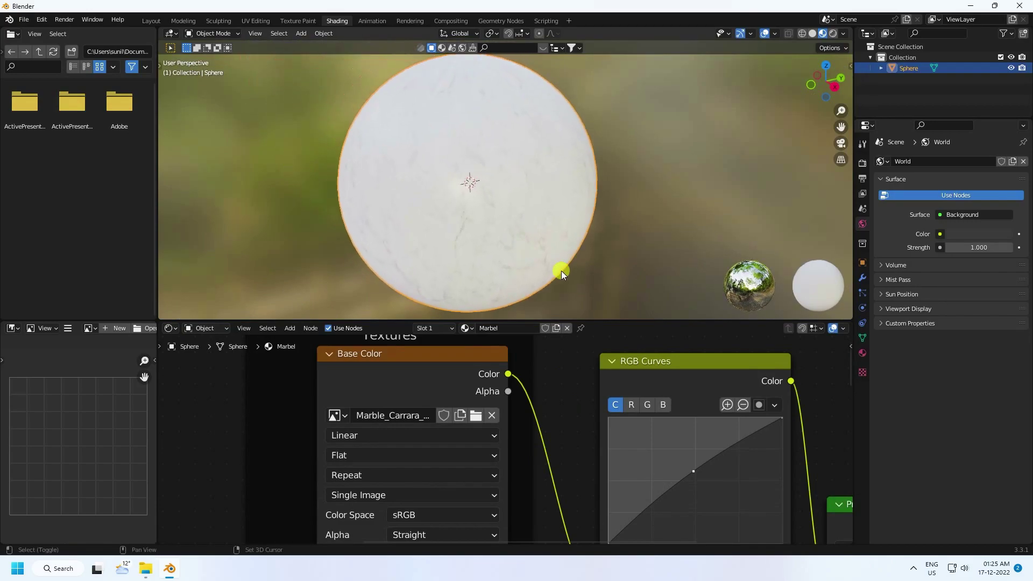
{"action": "middle_click_drag", "start_coordinate": [561, 273], "coordinate": [467, 189]}
{"action": "scroll", "coordinate": [455, 207], "scroll_direction": "up", "scroll_amount": 3}
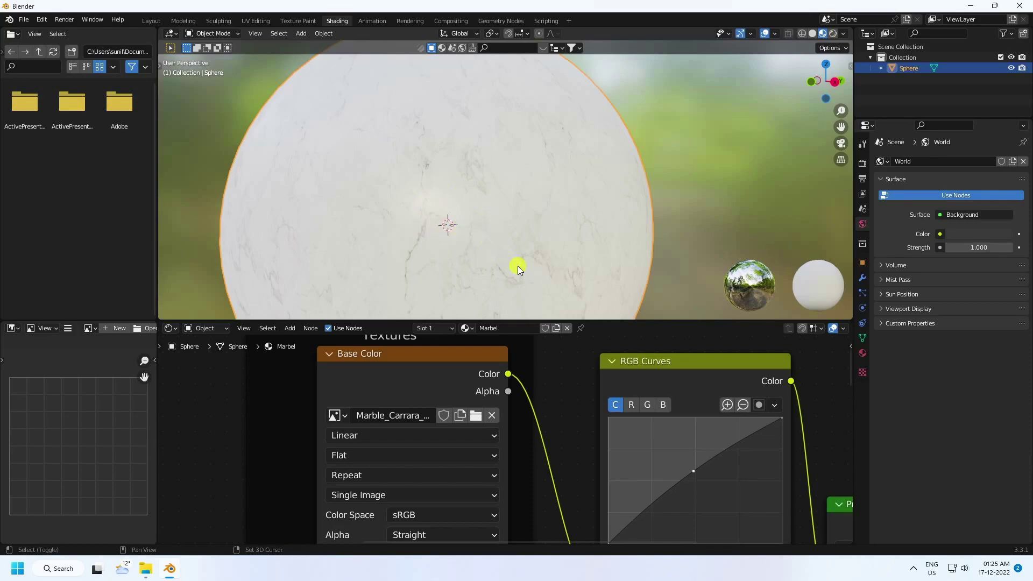
{"action": "middle_click_drag", "start_coordinate": [518, 266], "coordinate": [538, 212], "text": "shift"}
{"action": "scroll", "coordinate": [590, 380], "scroll_direction": "down", "scroll_amount": 3}
Step: Disconnect the roughness texture and set Roughness to 0.2
{"action": "middle_click_drag", "start_coordinate": [590, 380], "coordinate": [512, 425], "text": "shift"}
{"action": "left_click_drag", "start_coordinate": [659, 428], "coordinate": [621, 454]}
{"action": "scroll", "coordinate": [609, 445], "scroll_direction": "right", "scroll_amount": 3, "text": "ctrl"}
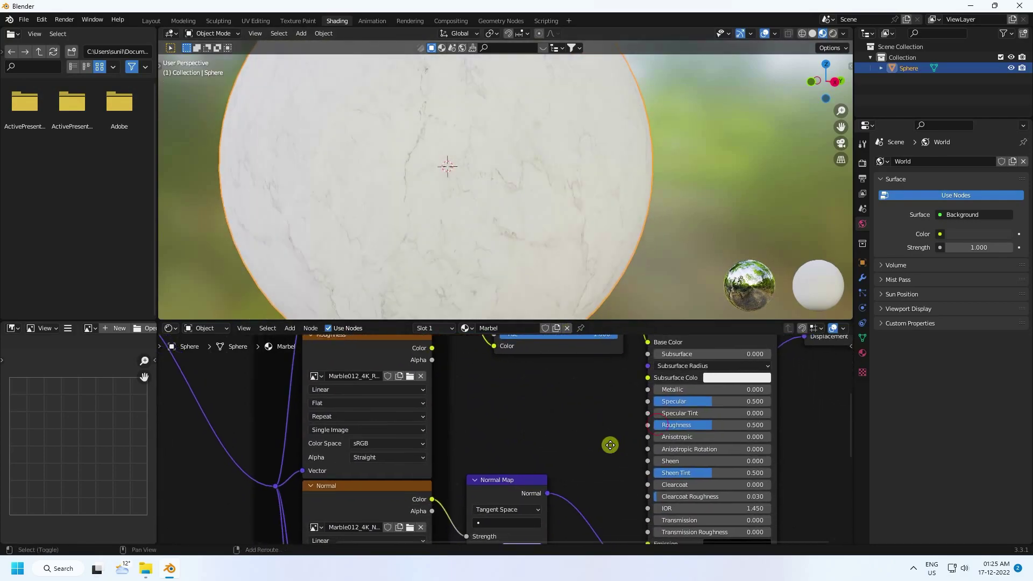
{"action": "left_click", "coordinate": [572, 420]}
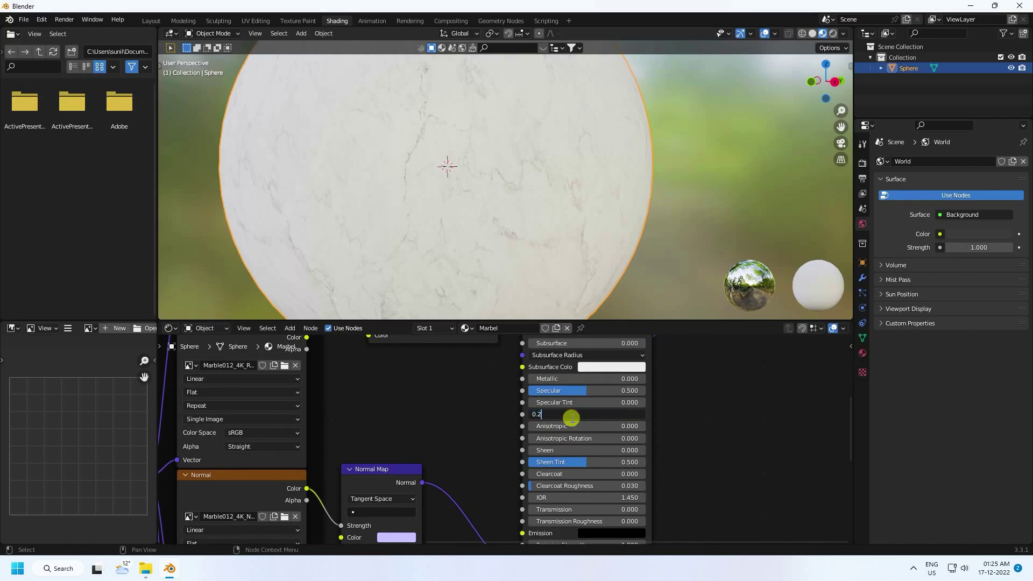
{"action": "key", "text": "Return"}
{"action": "scroll", "coordinate": [469, 195], "scroll_direction": "down", "scroll_amount": 3}
{"action": "scroll", "coordinate": [469, 195], "scroll_direction": "up", "scroll_amount": 2}
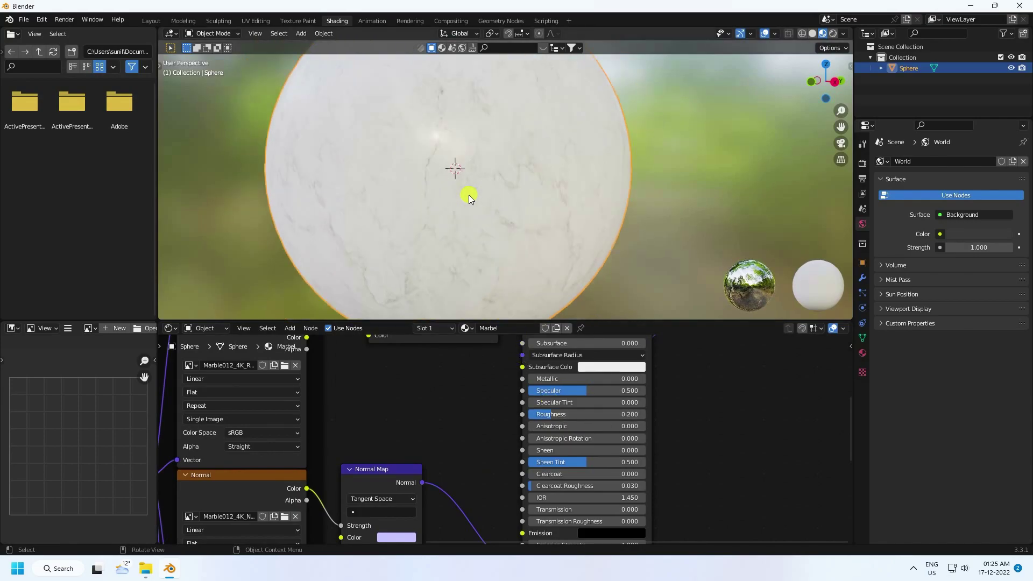
{"action": "mouse_move", "coordinate": [469, 195]}
{"action": "middle_mouse_down"}
{"action": "mouse_move", "coordinate": [499, 215]}
{"action": "mouse_move", "coordinate": [486, 198]}
{"action": "middle_mouse_up"}
{"action": "scroll", "coordinate": [463, 205], "scroll_direction": "down", "scroll_amount": 2}
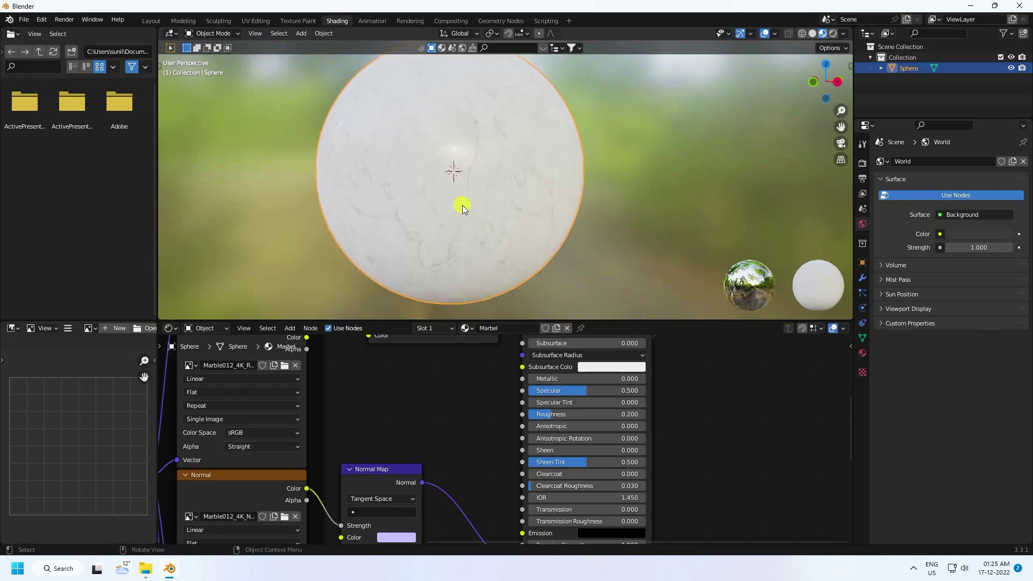
Step: Append a Material from another blend file
{"action": "left_click", "coordinate": [24, 20]}
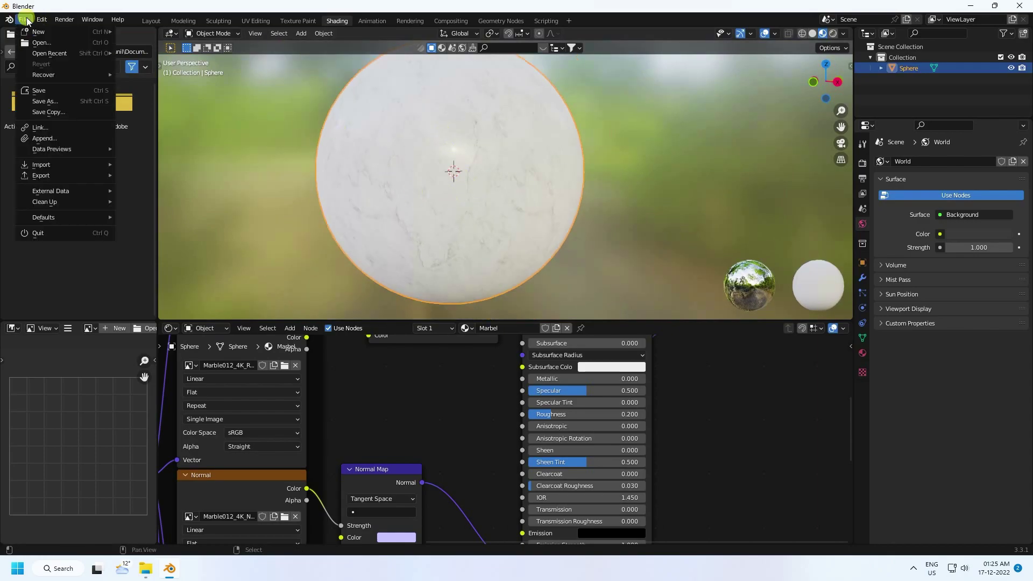
{"action": "left_click", "coordinate": [43, 138]}
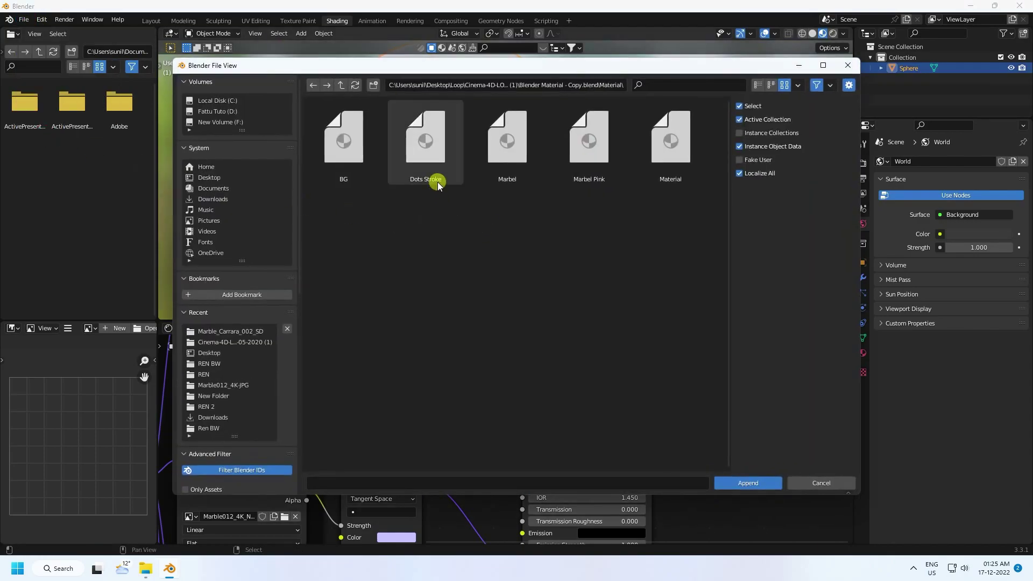
{"action": "double_click", "coordinate": [653, 164]}
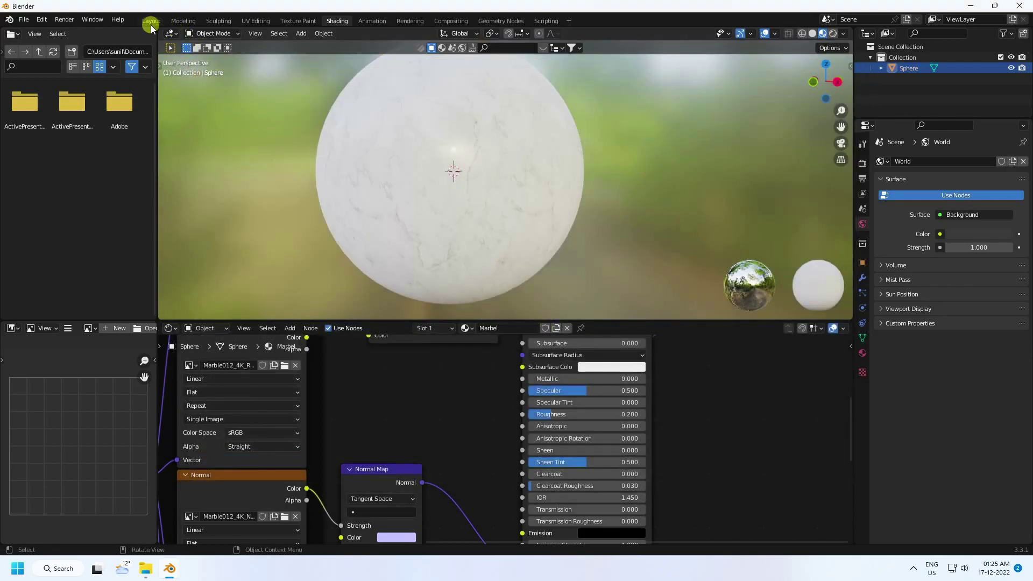
Step: In front view Edit Mode with X-ray, box-select the faces of the sphere's upper half
{"action": "left_click", "coordinate": [151, 21]}
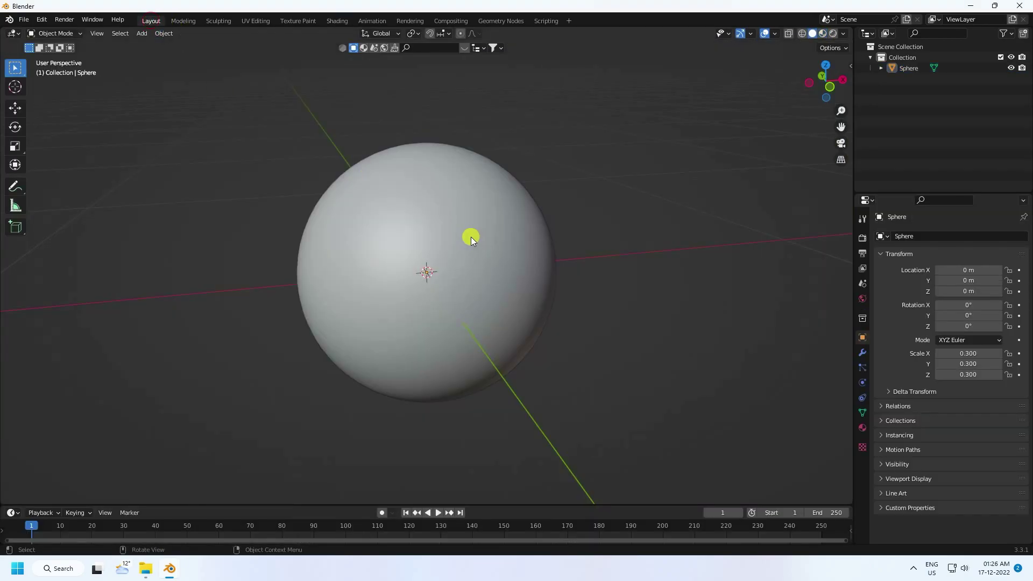
{"action": "key", "text": "KP_1"}
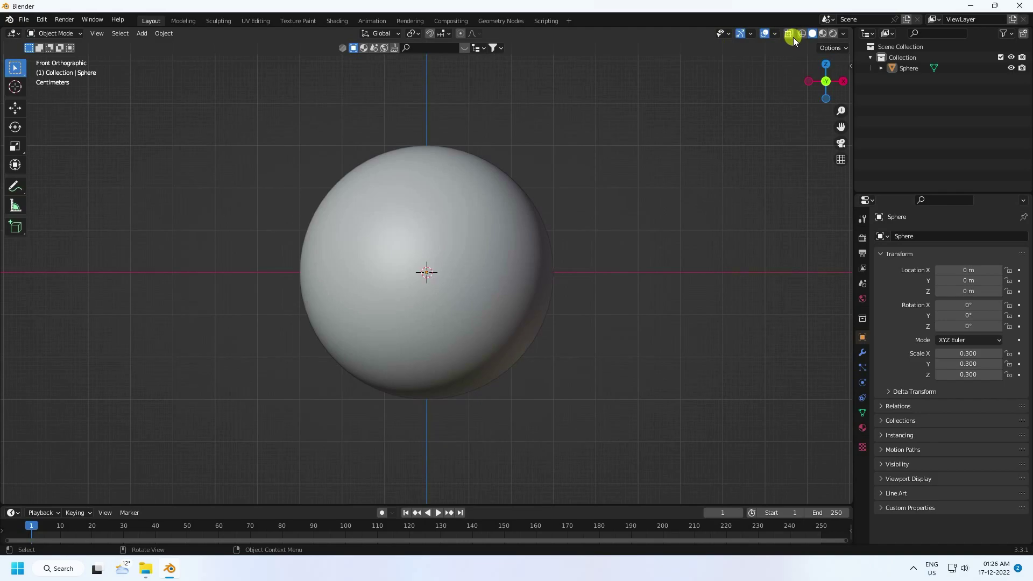
{"action": "left_click", "coordinate": [64, 37]}
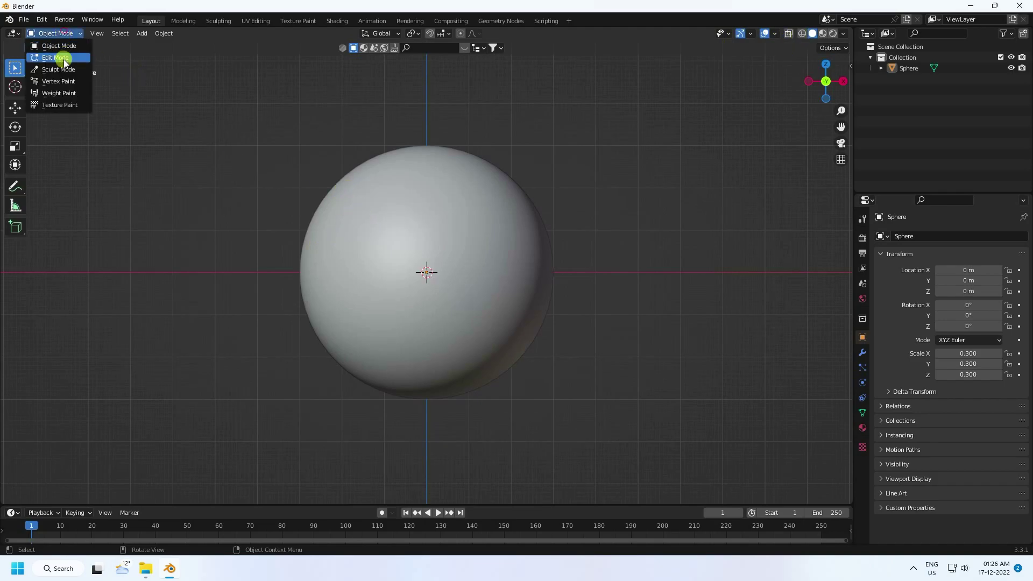
{"action": "left_click", "coordinate": [64, 57]}
{"action": "left_click", "coordinate": [113, 33]}
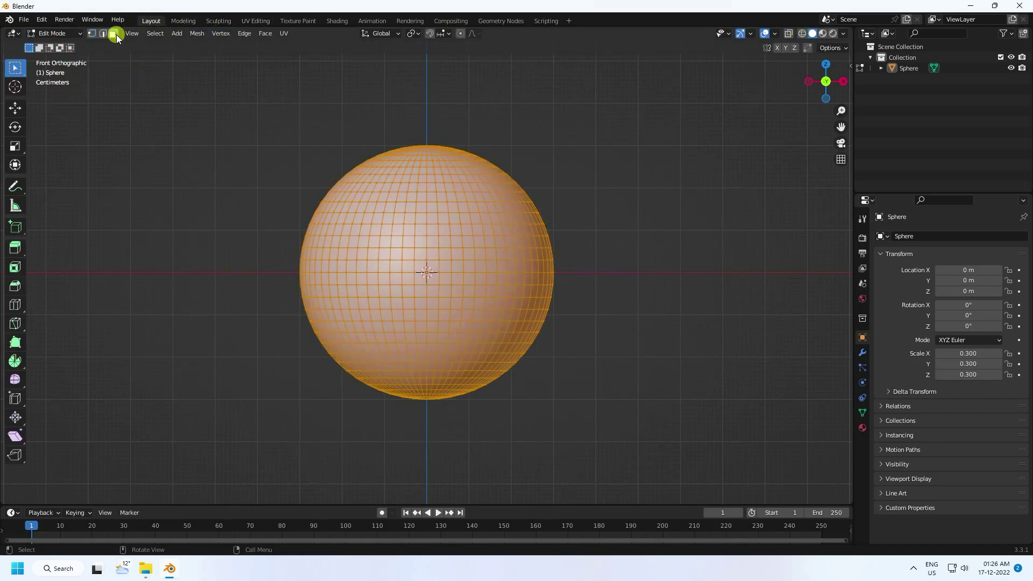
{"action": "left_click", "coordinate": [788, 33]}
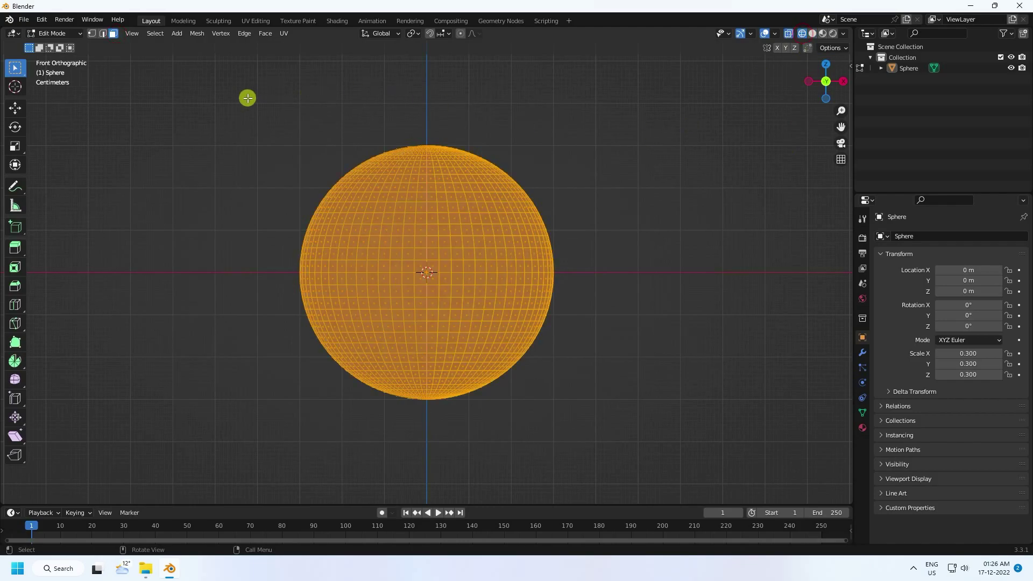
{"action": "left_click_drag", "start_coordinate": [254, 99], "coordinate": [624, 275]}
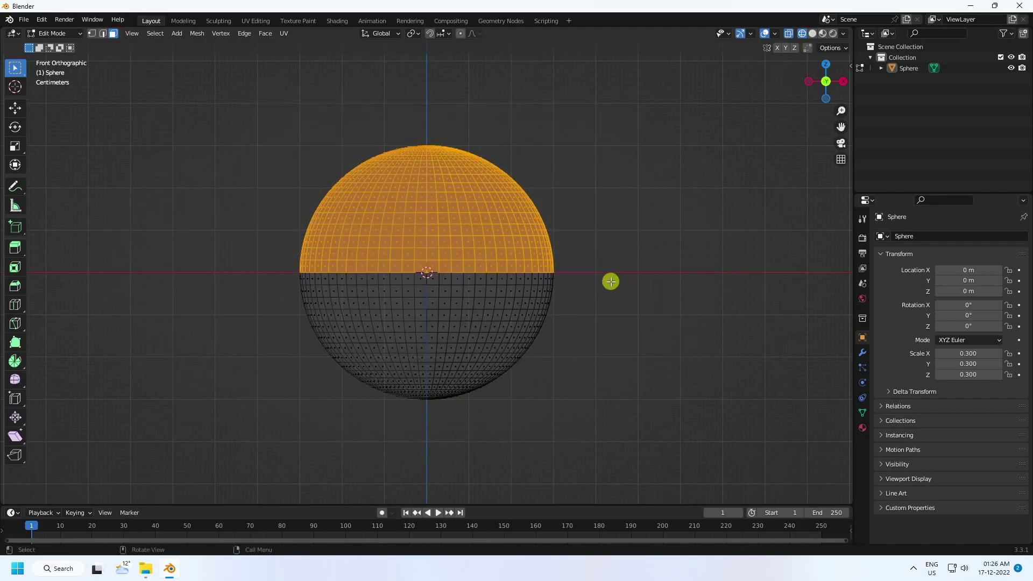
Step: Add a new material slot and assign Material.001 to the selected upper faces
{"action": "scroll", "coordinate": [533, 203], "scroll_direction": "up", "scroll_amount": 2}
{"action": "left_click", "coordinate": [866, 426]}
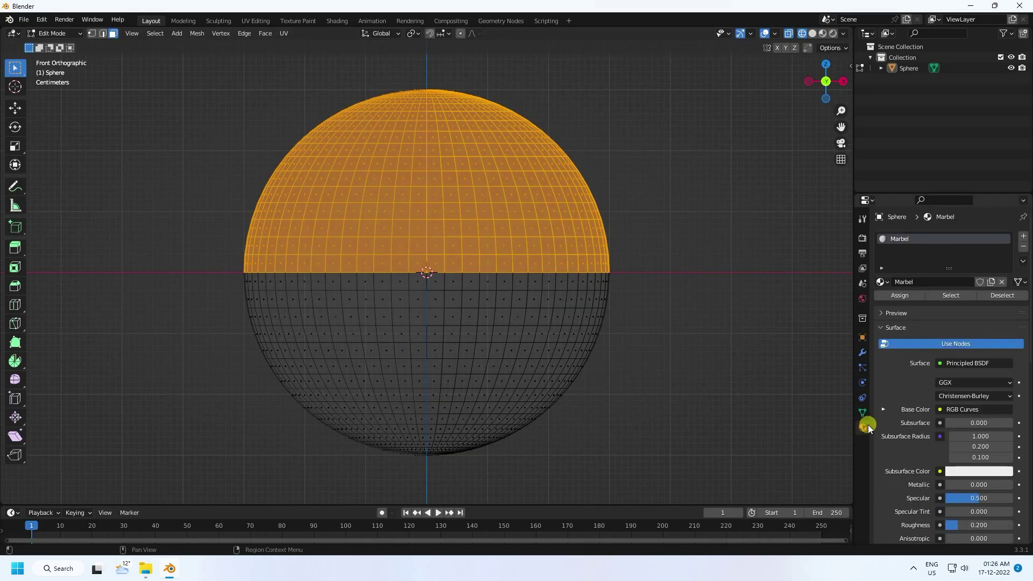
{"action": "left_click", "coordinate": [1023, 236]}
{"action": "left_click", "coordinate": [884, 303]}
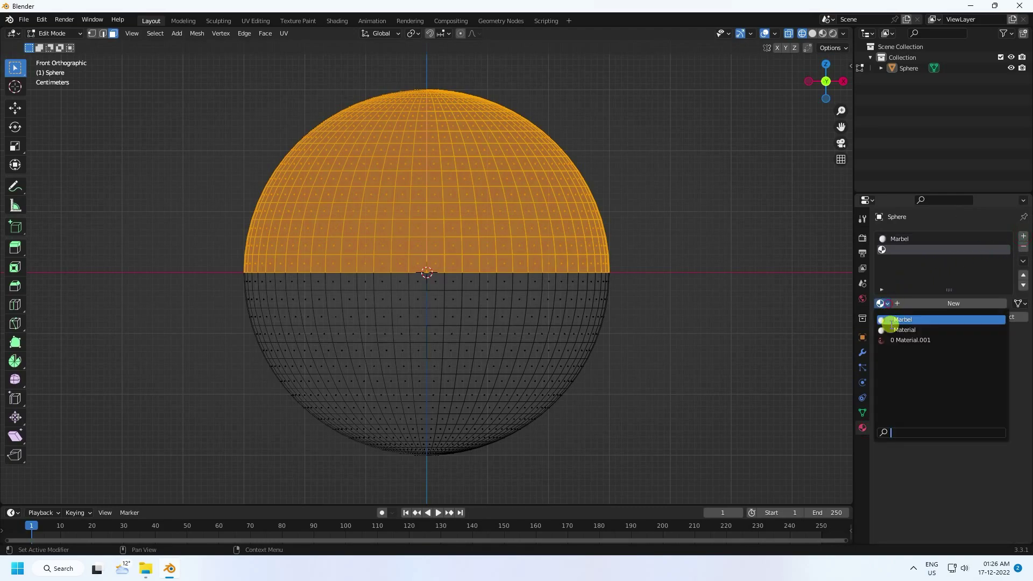
{"action": "left_click", "coordinate": [902, 340]}
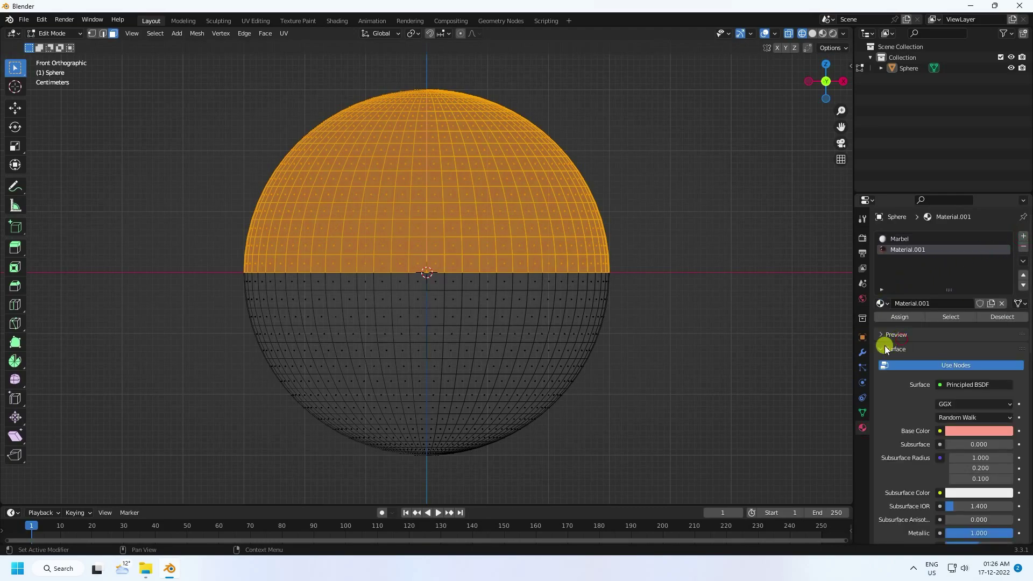
{"action": "left_click", "coordinate": [902, 317]}
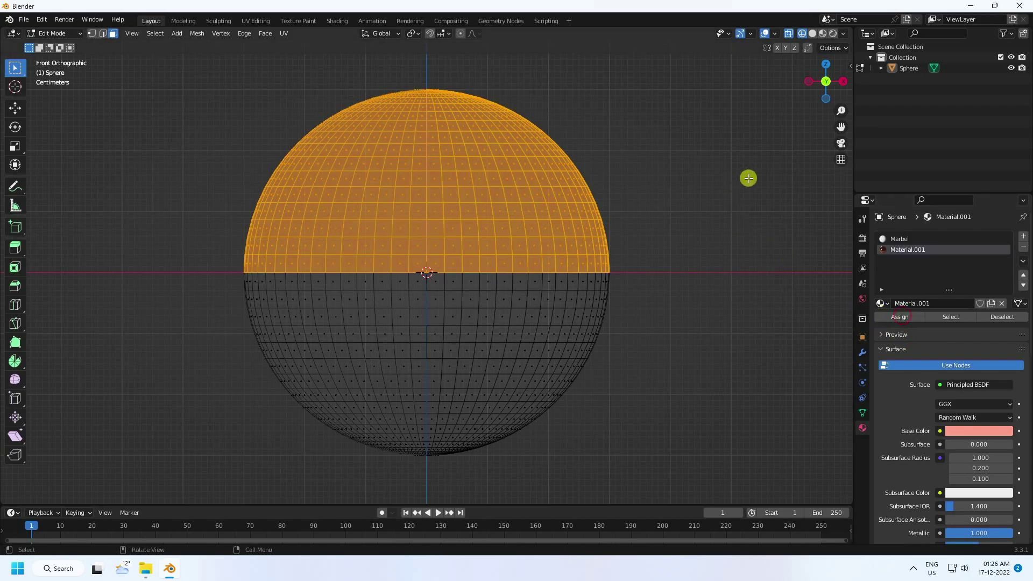
Step: Switch to Material Preview and return to Object Mode
{"action": "left_click", "coordinate": [823, 35]}
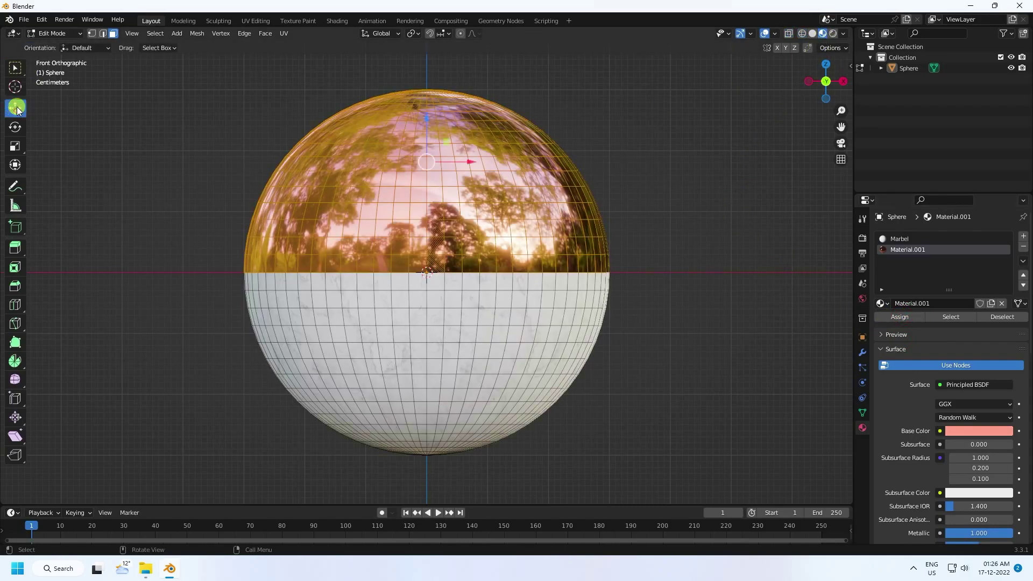
{"action": "left_click", "coordinate": [54, 33]}
{"action": "left_click", "coordinate": [59, 48]}
Step: Make the sphere a Rigid Body with a Sphere collision shape
{"action": "scroll", "coordinate": [383, 240], "scroll_direction": "down", "scroll_amount": 3}
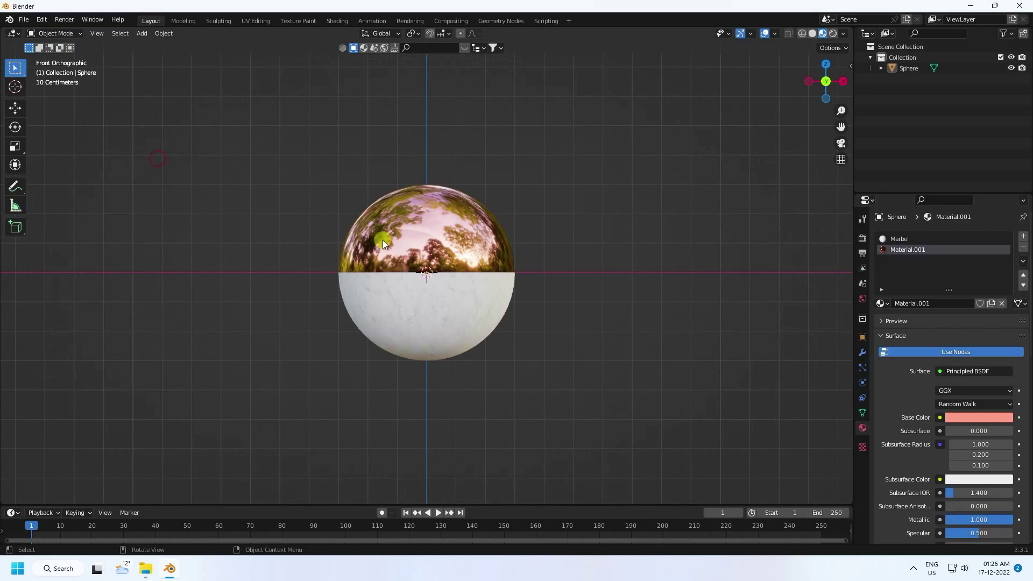
{"action": "middle_click_drag", "start_coordinate": [382, 240], "coordinate": [301, 258]}
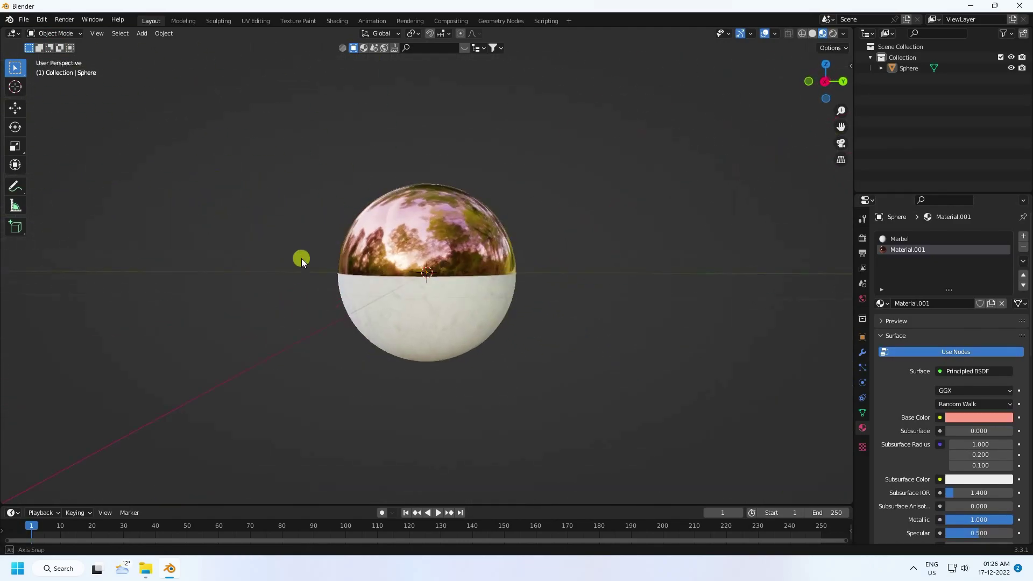
{"action": "scroll", "coordinate": [430, 282], "scroll_direction": "up", "scroll_amount": 4}
{"action": "middle_click_drag", "start_coordinate": [431, 282], "coordinate": [472, 315]}
{"action": "scroll", "coordinate": [479, 320], "scroll_direction": "down", "scroll_amount": 5}
{"action": "scroll", "coordinate": [470, 312], "scroll_direction": "up", "scroll_amount": 4}
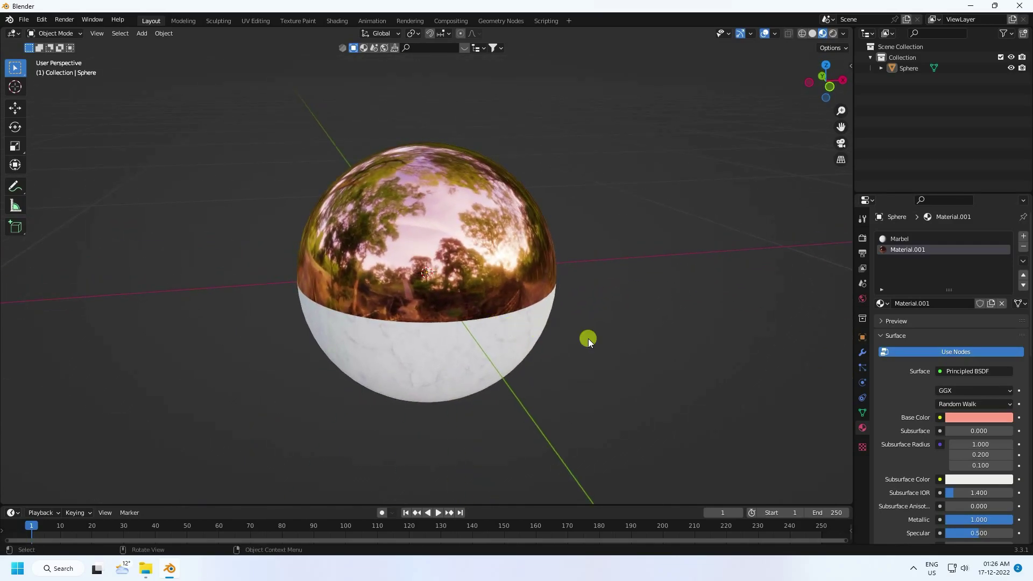
{"action": "left_click", "coordinate": [863, 383]}
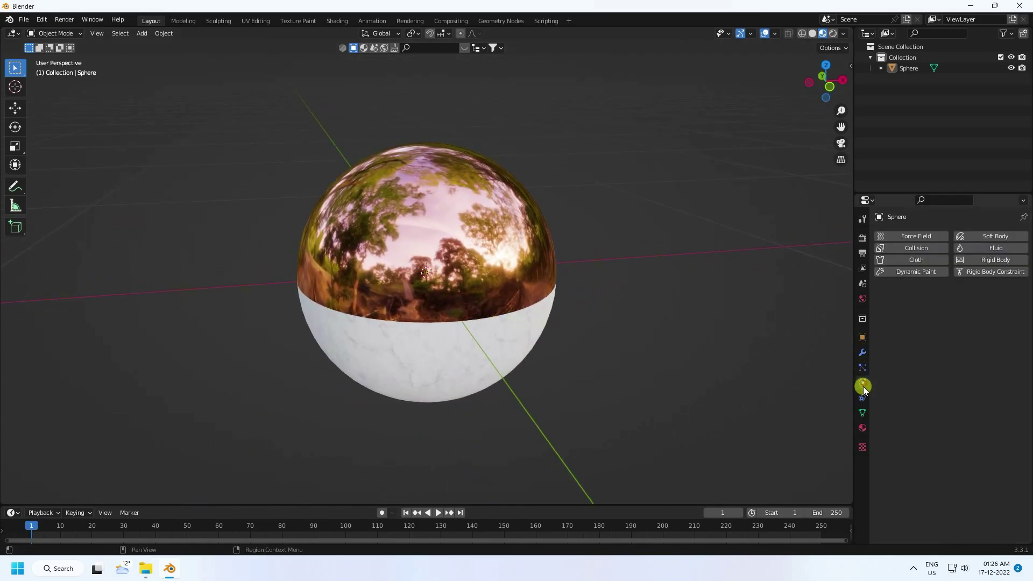
{"action": "left_click", "coordinate": [977, 259]}
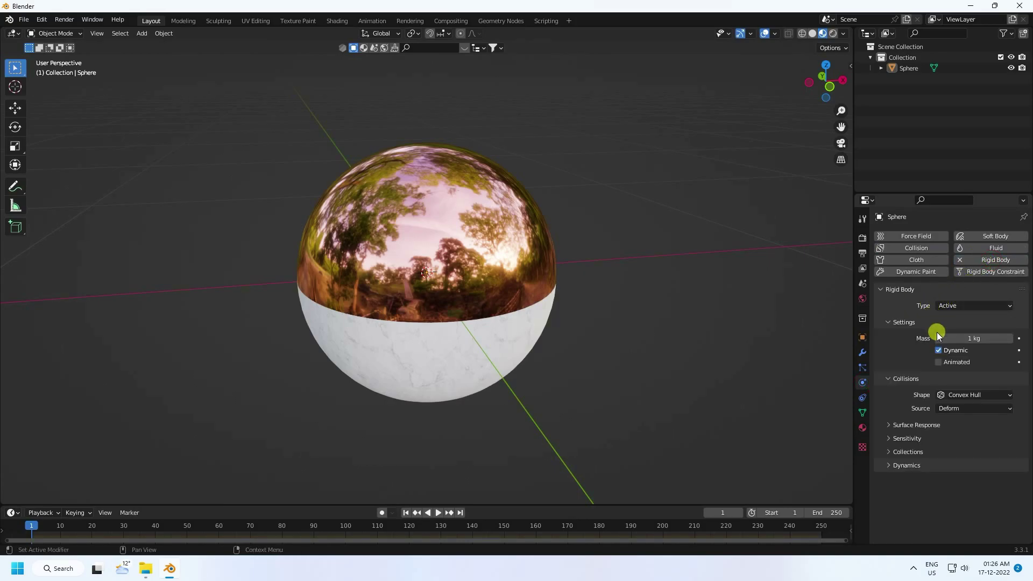
{"action": "left_click", "coordinate": [946, 394]}
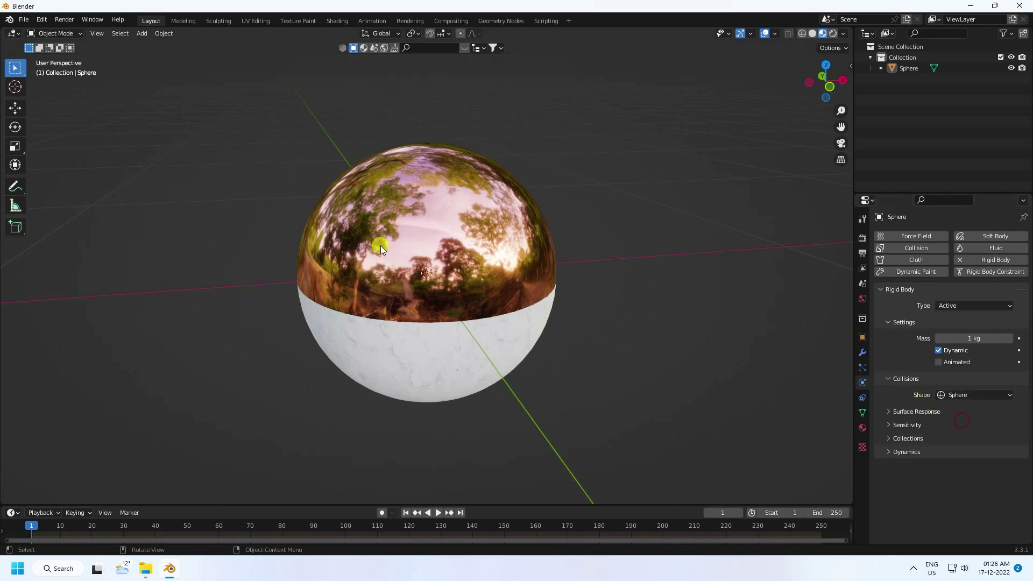
Step: Play the animation to test the sphere's fall, then return to frame 1
{"action": "scroll", "coordinate": [427, 232], "scroll_direction": "down", "scroll_amount": 5}
{"action": "middle_click_drag", "start_coordinate": [428, 240], "coordinate": [428, 259]}
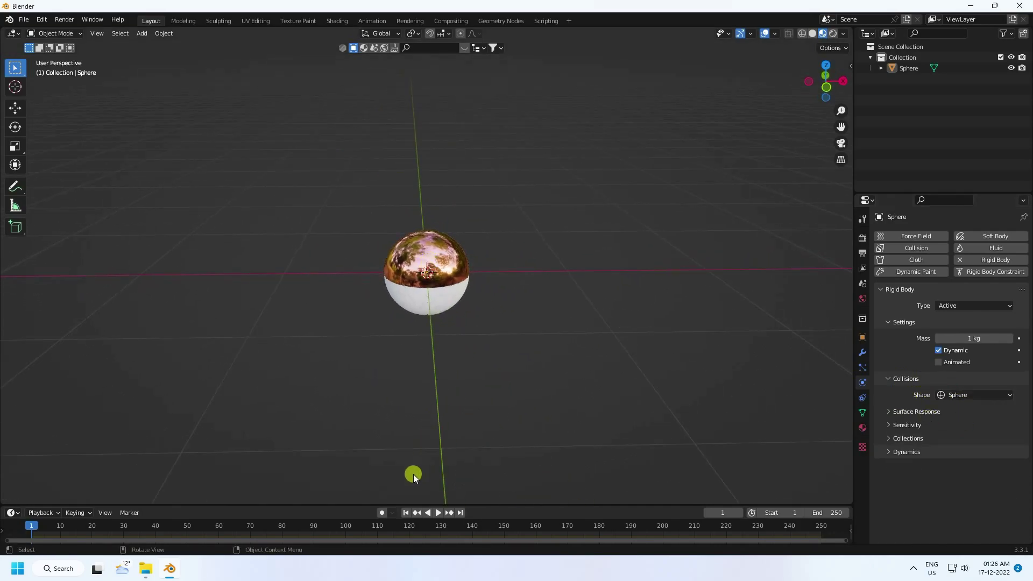
{"action": "left_click", "coordinate": [438, 512]}
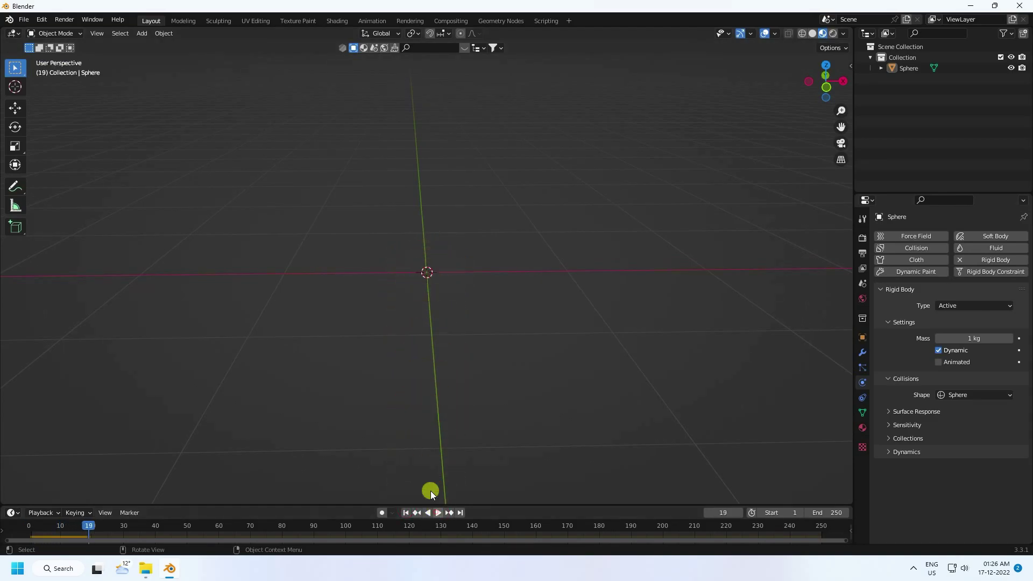
{"action": "left_click", "coordinate": [407, 513]}
{"action": "left_click", "coordinate": [438, 513]}
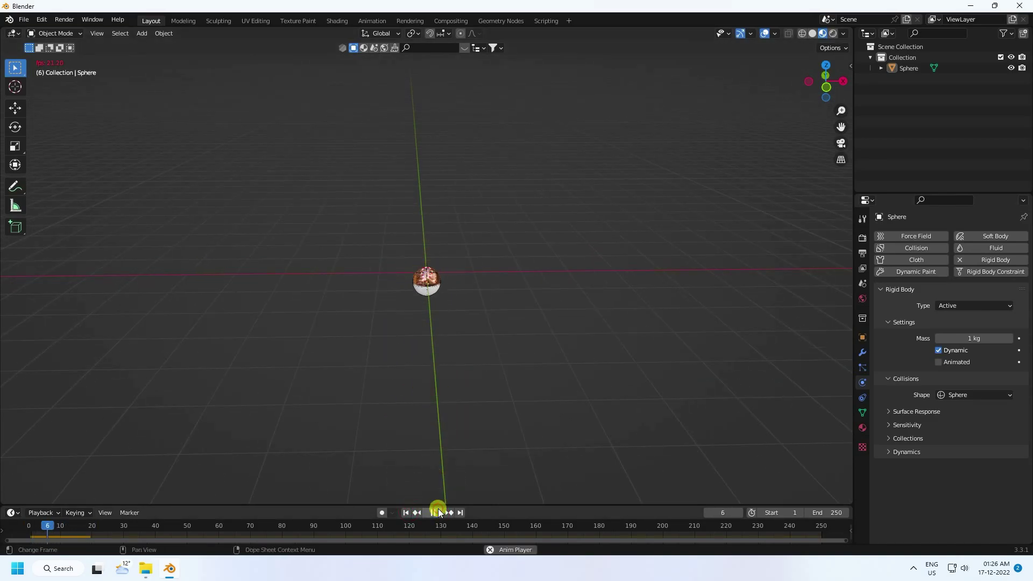
{"action": "left_click", "coordinate": [438, 513]}
{"action": "left_click", "coordinate": [406, 512]}
{"action": "left_click", "coordinate": [438, 513]}
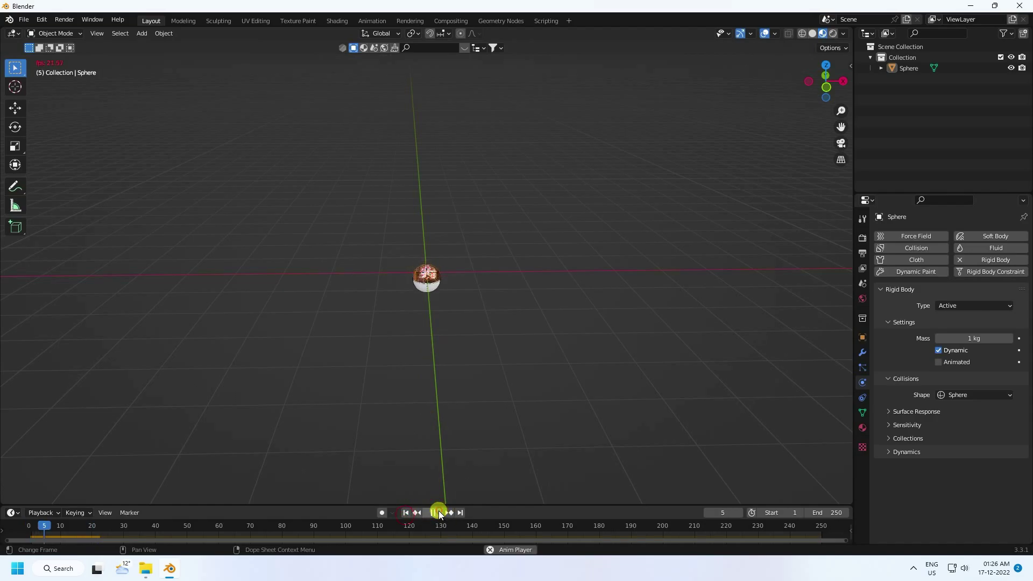
{"action": "left_click", "coordinate": [435, 513]}
{"action": "left_click", "coordinate": [406, 513]}
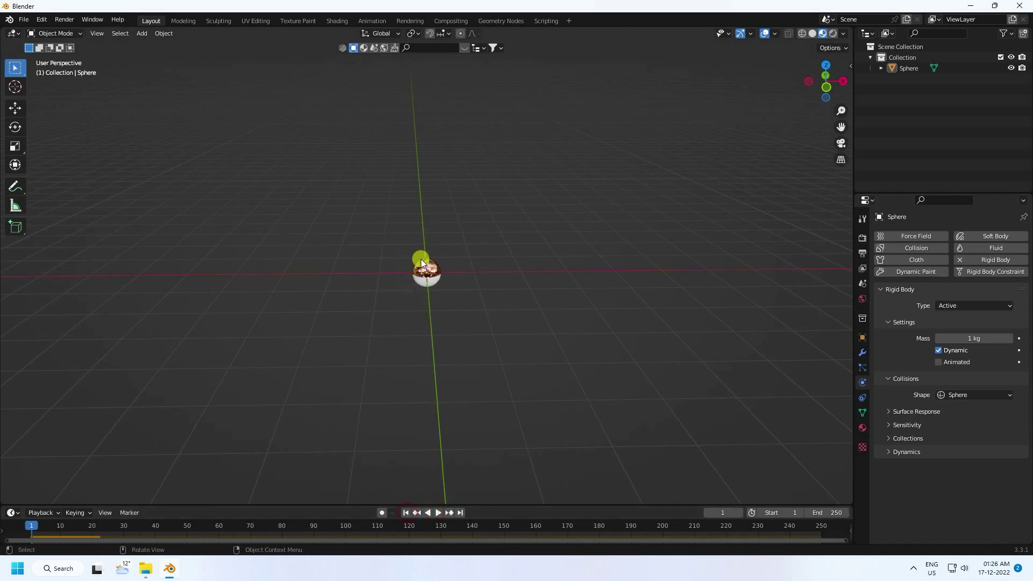
Step: Create a new collection under Scene Collection and name it BALLS
{"action": "scroll", "coordinate": [434, 286], "scroll_direction": "up", "scroll_amount": 5}
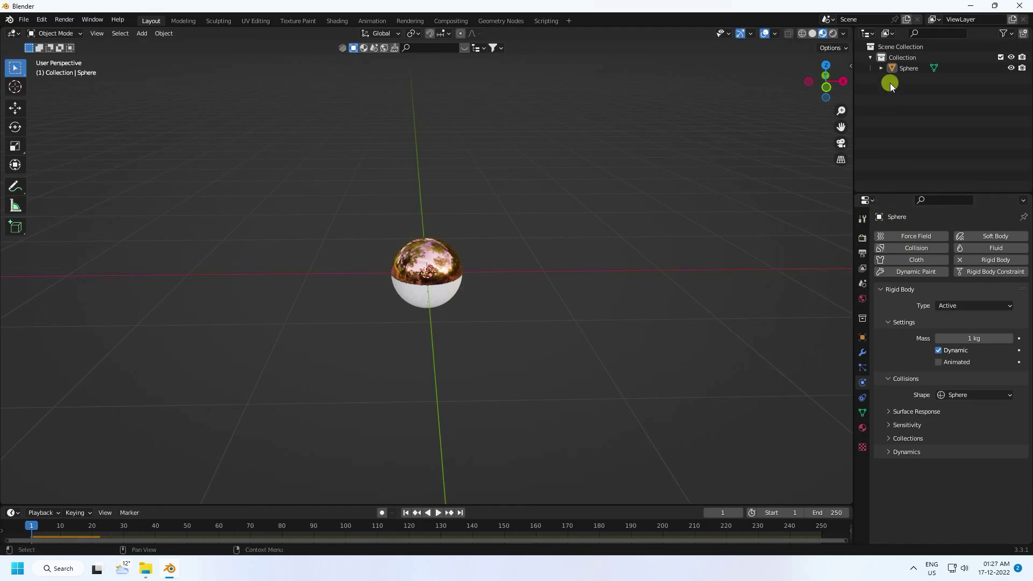
{"action": "right_click", "coordinate": [897, 47]}
{"action": "left_click", "coordinate": [854, 47]}
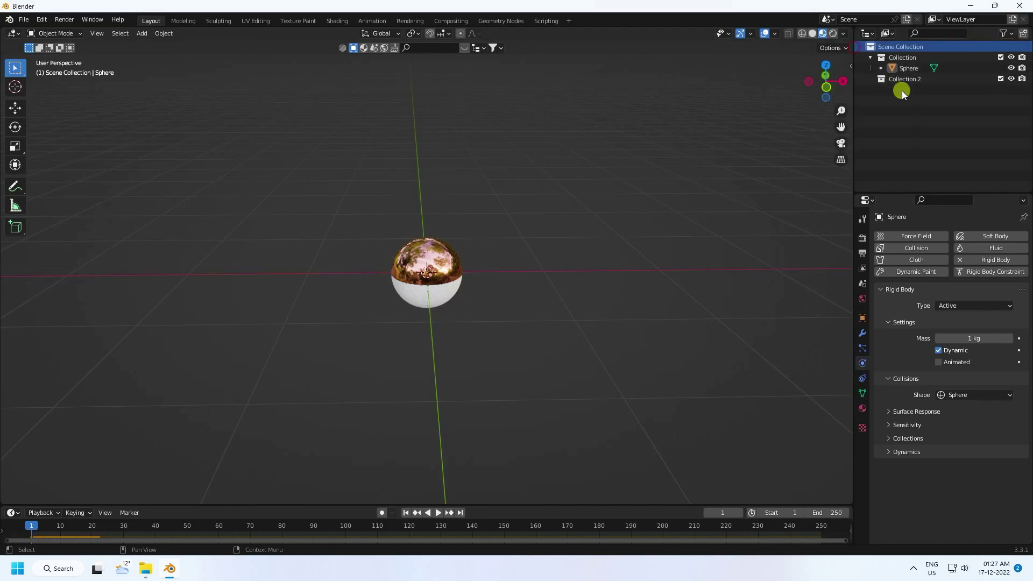
{"action": "double_click", "coordinate": [902, 79]}
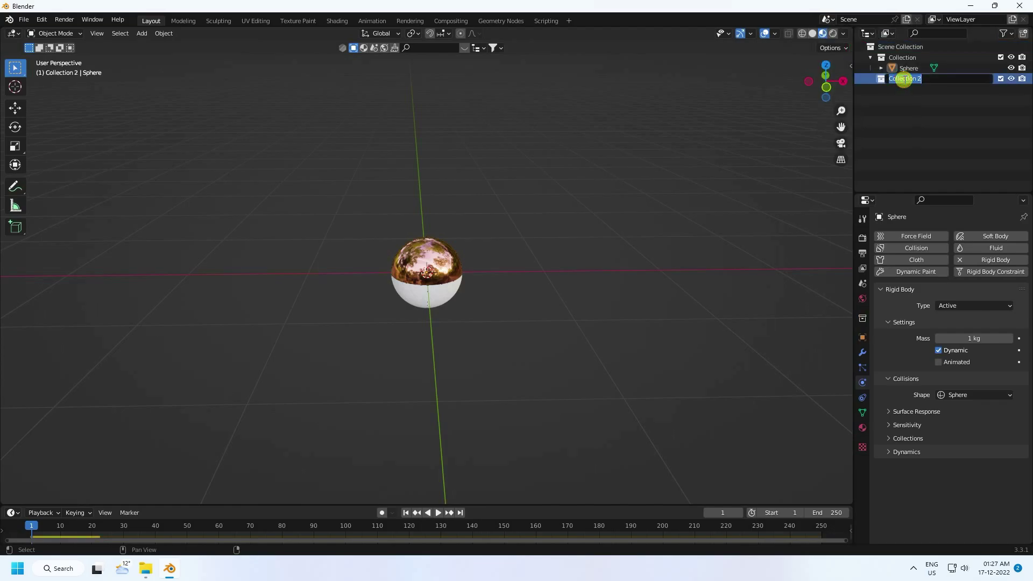
{"action": "type", "text": "BALLS"}
{"action": "key", "text": "Return"}
Step: Move the Sphere into the BALLS collection and select it there
{"action": "left_click", "coordinate": [909, 69]}
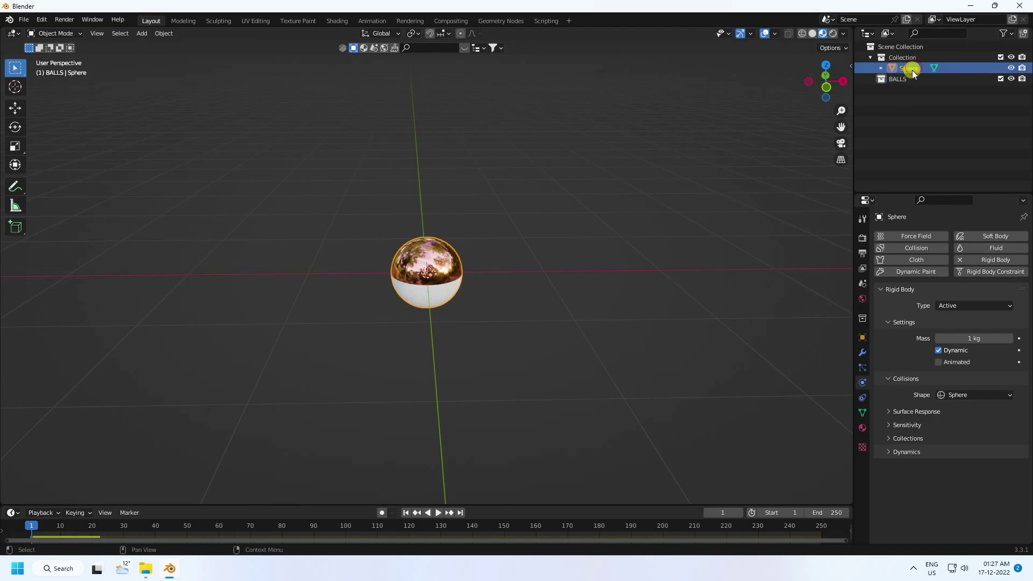
{"action": "left_click_drag", "start_coordinate": [912, 73], "coordinate": [903, 78]}
{"action": "left_click", "coordinate": [889, 69]}
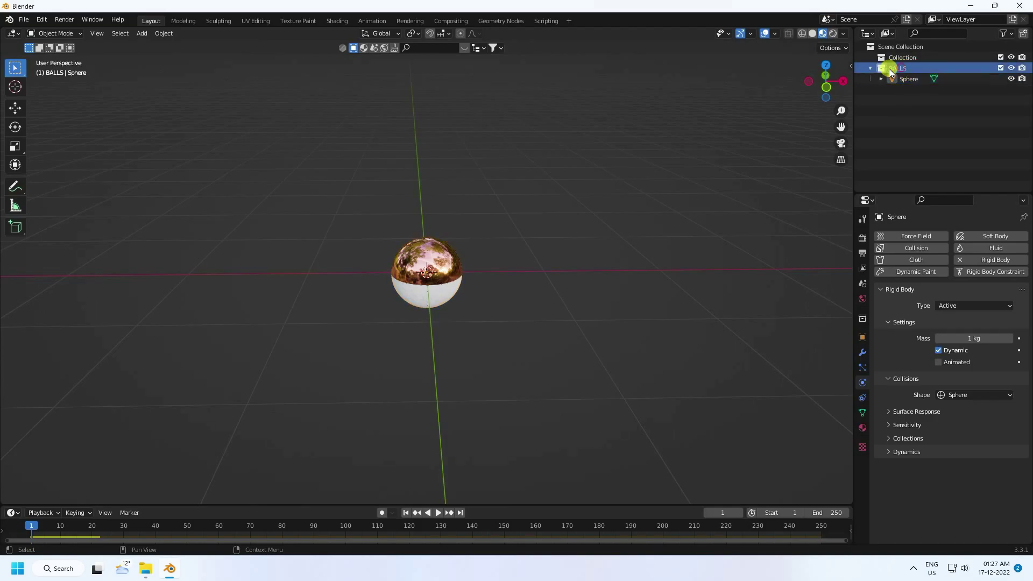
{"action": "left_click", "coordinate": [870, 67]}
{"action": "left_click", "coordinate": [873, 68]}
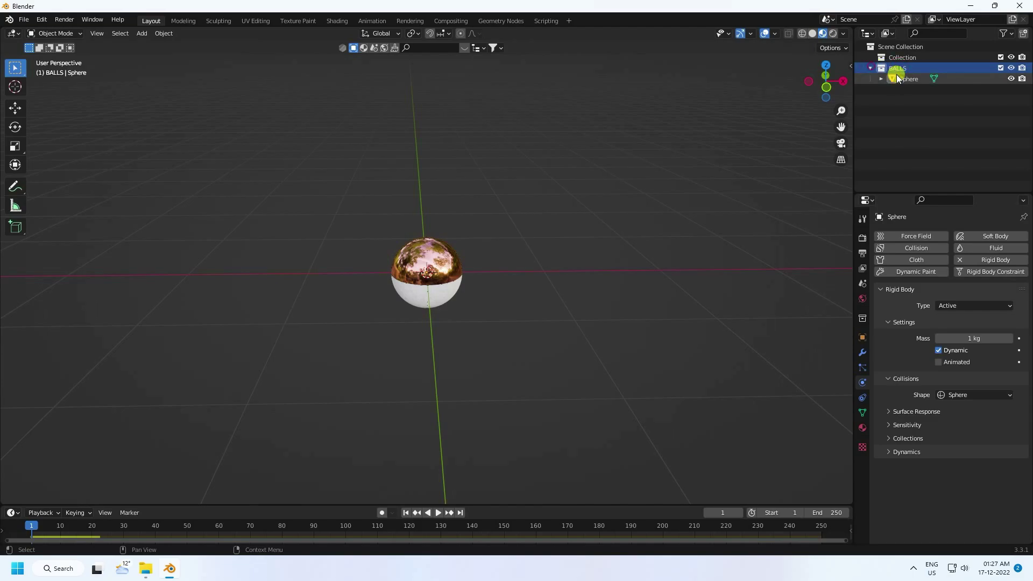
{"action": "left_click", "coordinate": [903, 78]}
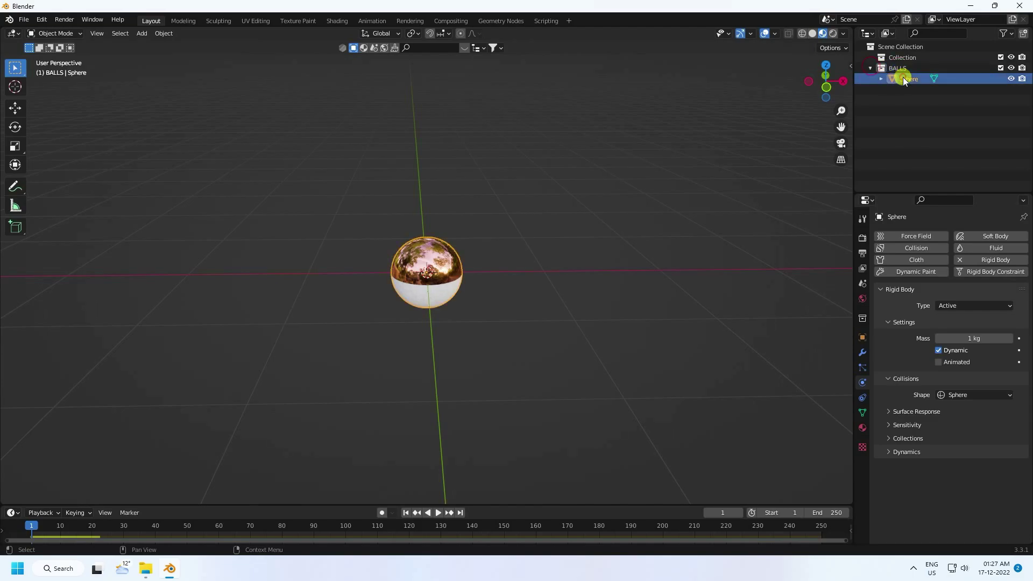
Step: Add an Array modifier with Relative Offset X 1.1 and Count 8
{"action": "left_click", "coordinate": [862, 353]}
{"action": "left_click", "coordinate": [883, 235]}
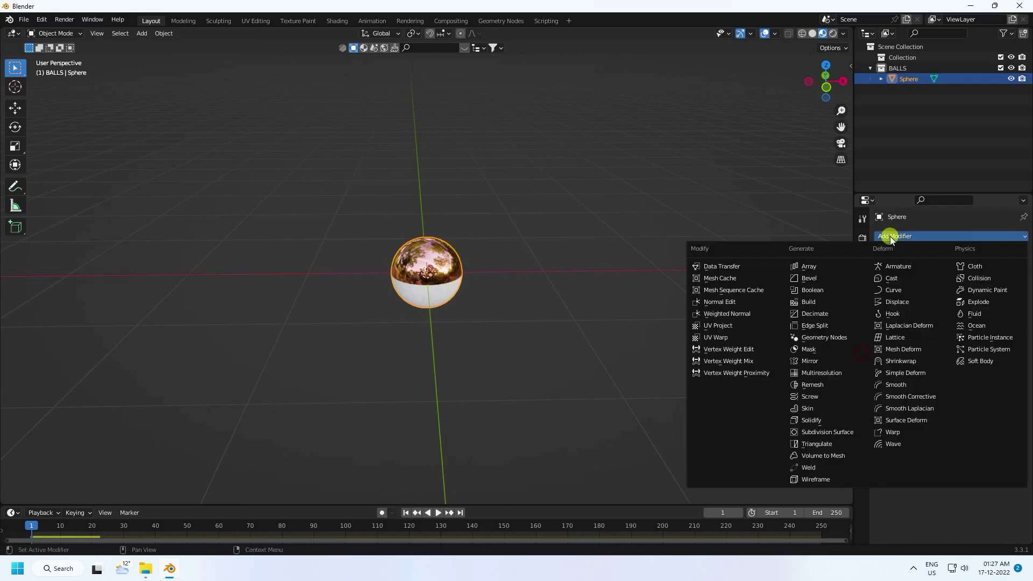
{"action": "left_click", "coordinate": [802, 267]}
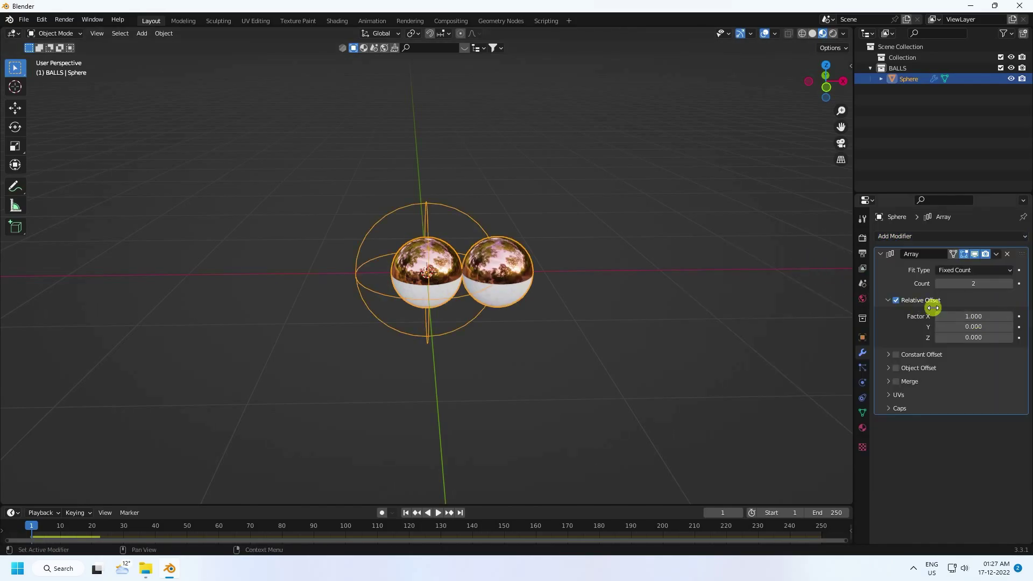
{"action": "left_click", "coordinate": [1010, 317]}
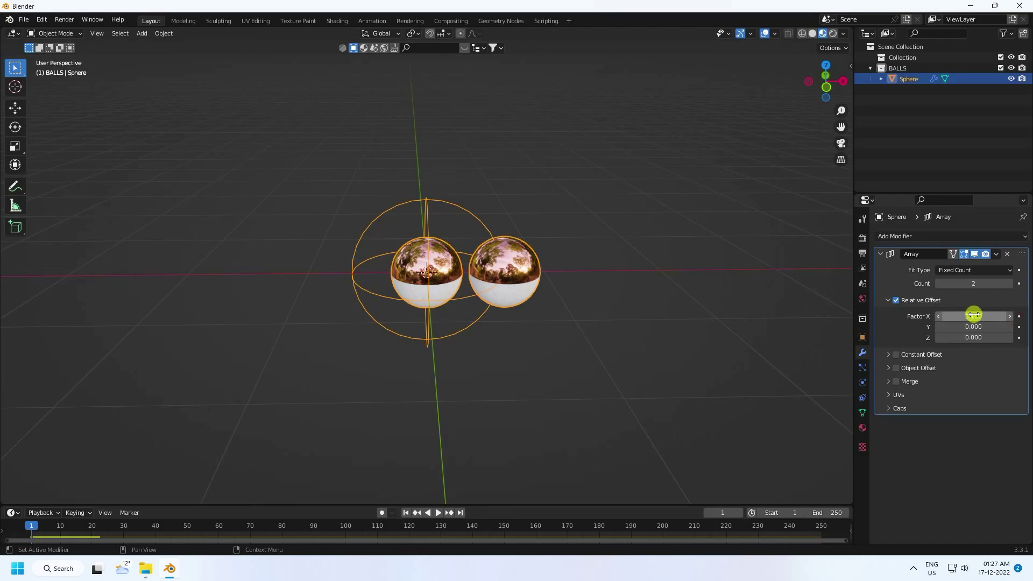
{"action": "left_click", "coordinate": [1011, 284]}
{"action": "left_click", "coordinate": [1011, 283]}
{"action": "left_click", "coordinate": [1011, 283]}
{"action": "left_click", "coordinate": [1011, 284]}
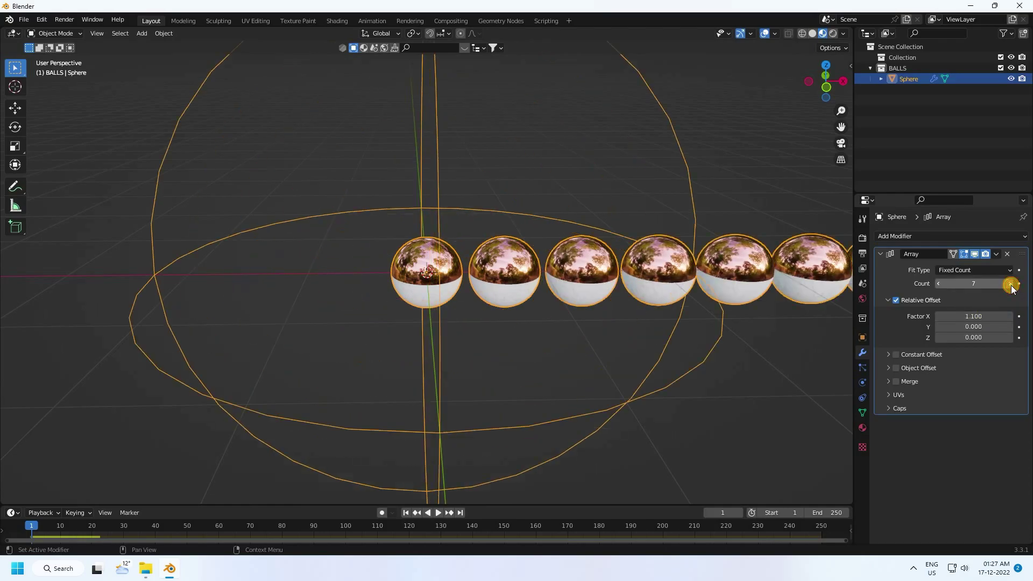
{"action": "left_click", "coordinate": [1011, 283]}
{"action": "left_click", "coordinate": [1011, 284]}
Step: Centre the row of eight spheres in view and collapse the Array modifier panel
{"action": "scroll", "coordinate": [538, 272], "scroll_direction": "down", "scroll_amount": 2}
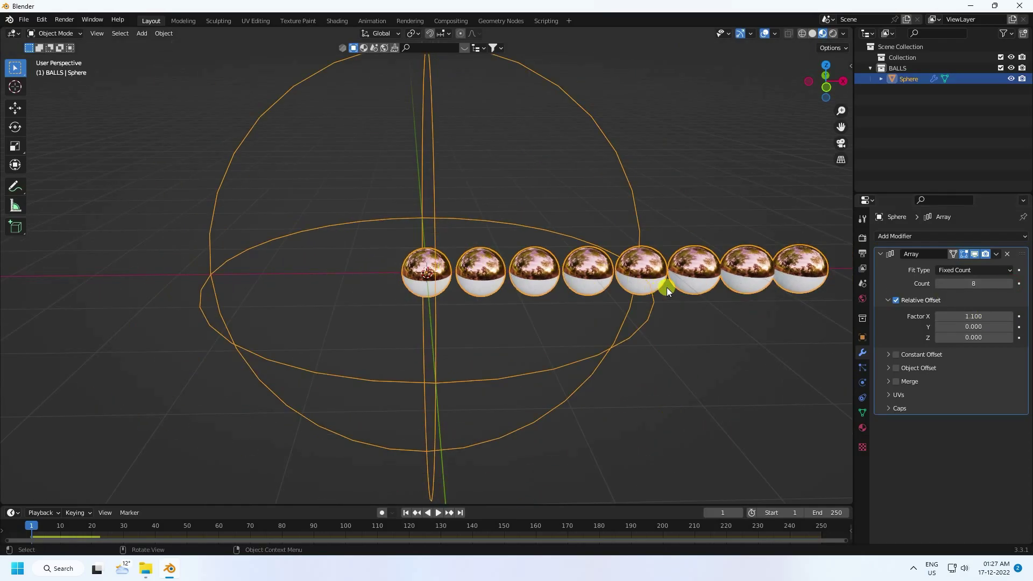
{"action": "middle_click_drag", "start_coordinate": [667, 287], "coordinate": [499, 293], "text": "shift"}
{"action": "left_click", "coordinate": [881, 254]}
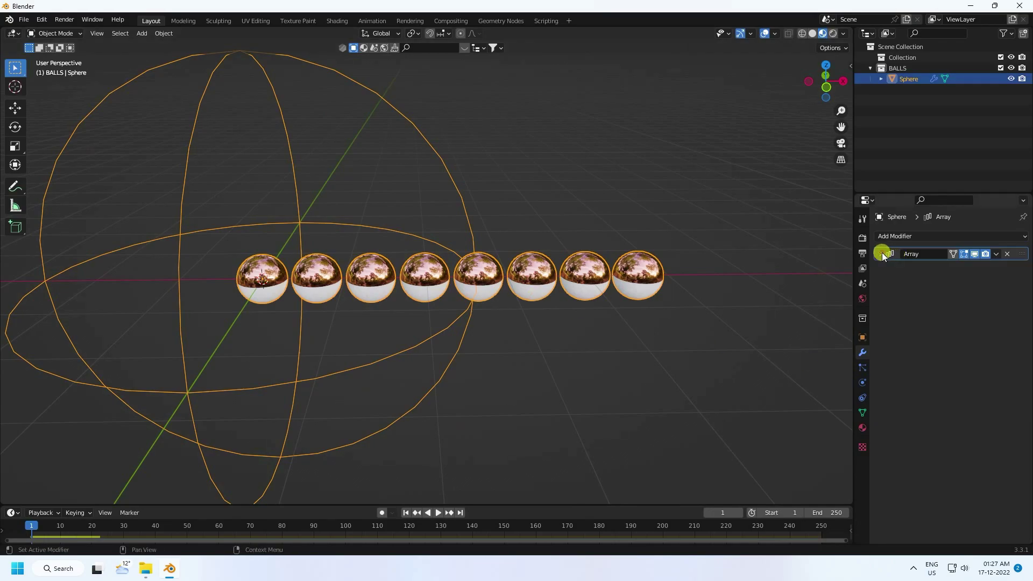
{"action": "left_click", "coordinate": [996, 254]}
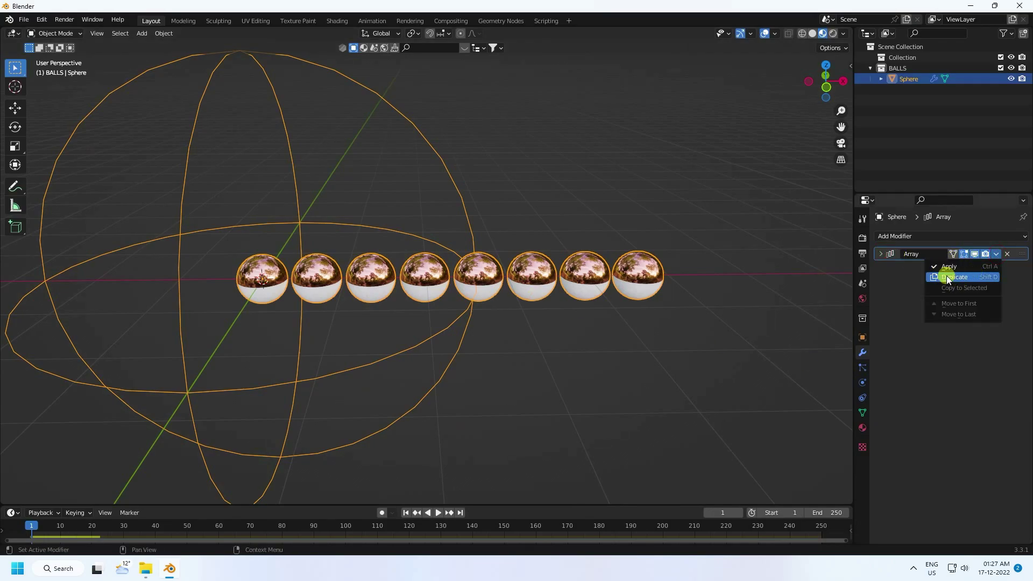
Step: Duplicate the Array modifier, set Array.001 offset X 0 and Y 1.1 for an 8×8 grid, and save
{"action": "left_click", "coordinate": [968, 275]}
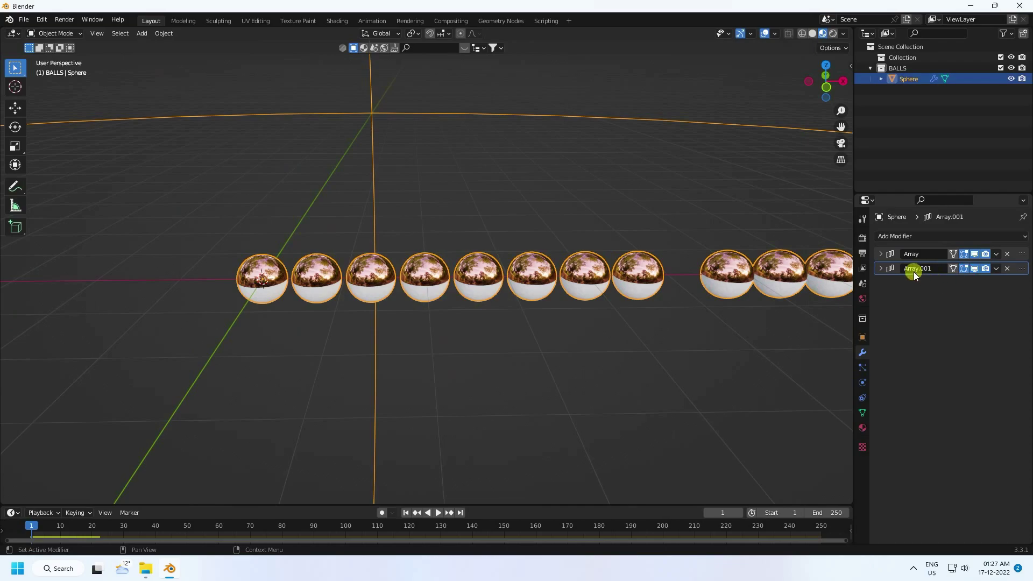
{"action": "left_click", "coordinate": [881, 268]}
{"action": "left_click", "coordinate": [969, 331]}
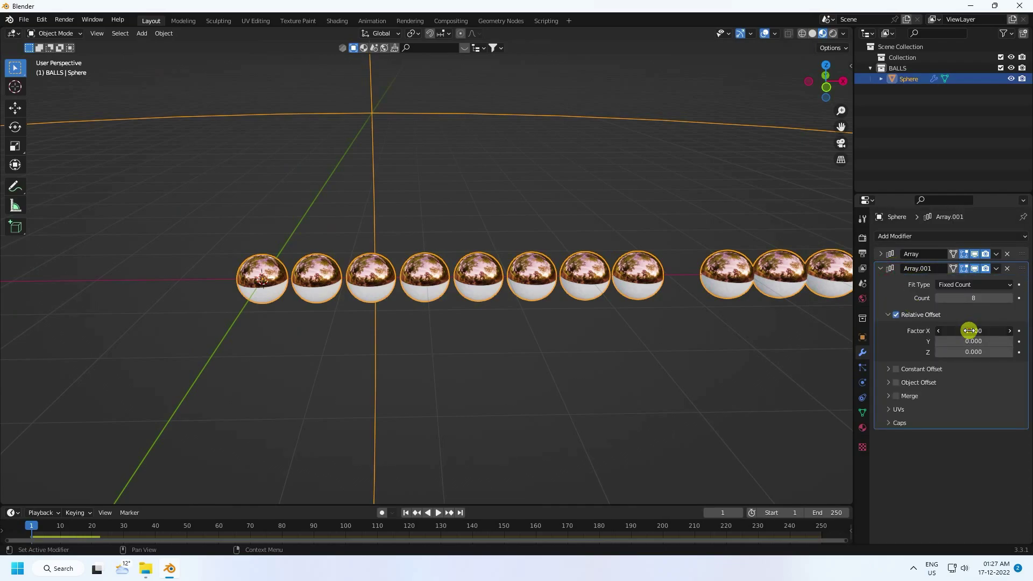
{"action": "left_click", "coordinate": [967, 341]}
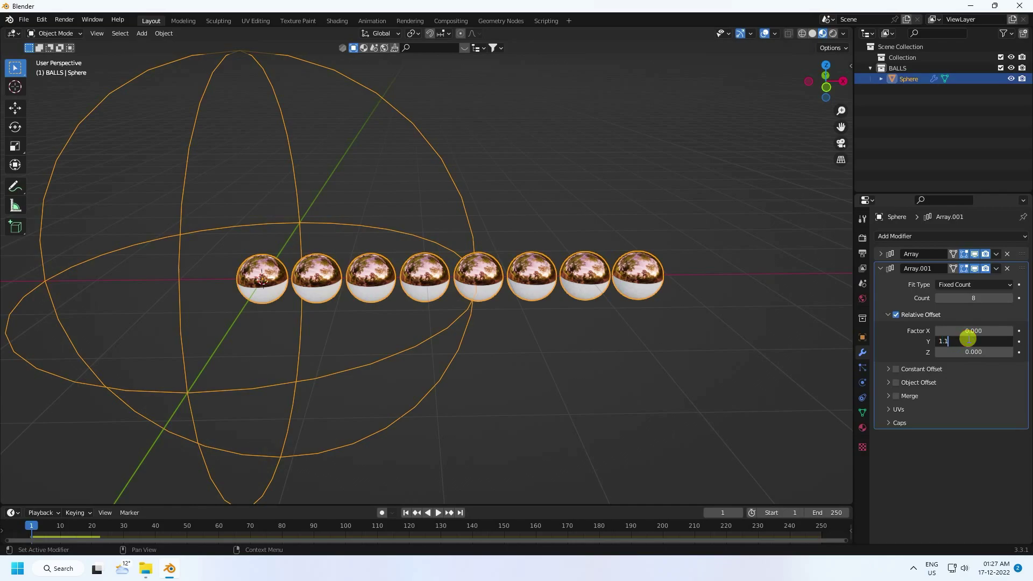
{"action": "key", "text": "Return"}
{"action": "middle_click_drag", "start_coordinate": [569, 298], "coordinate": [600, 328]}
{"action": "key", "text": "ctrl+s"}
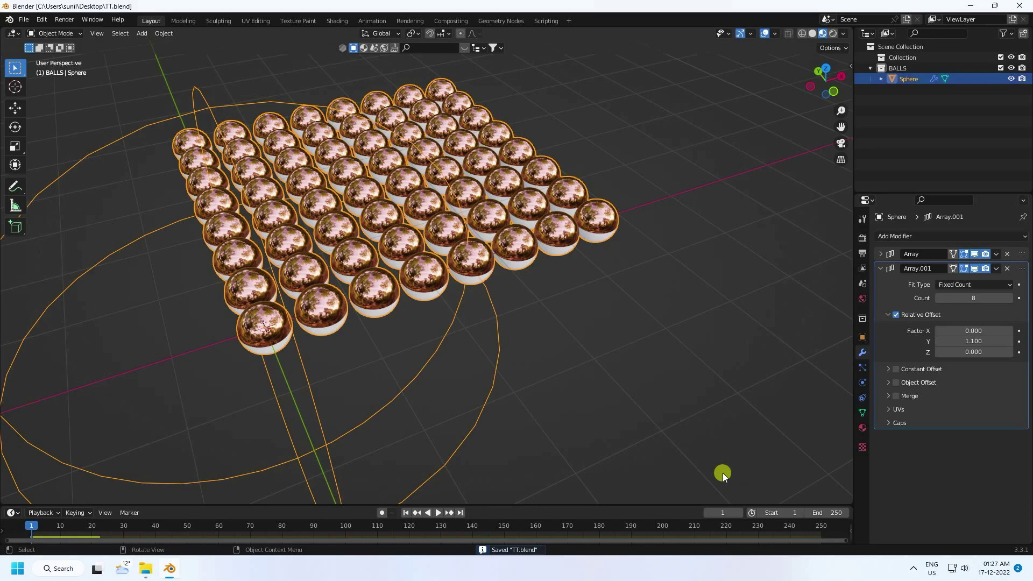
{"action": "left_click", "coordinate": [881, 268]}
{"action": "left_click", "coordinate": [996, 268]}
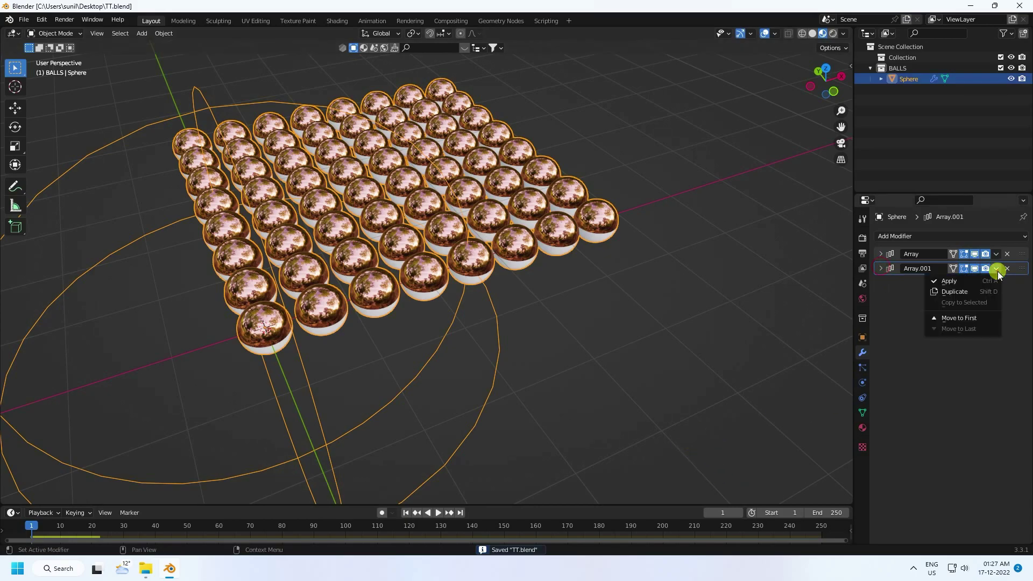
Step: Duplicate Array.001 as Array.002 with relative offset Y 0 and Z 1.1
{"action": "left_click", "coordinate": [967, 291]}
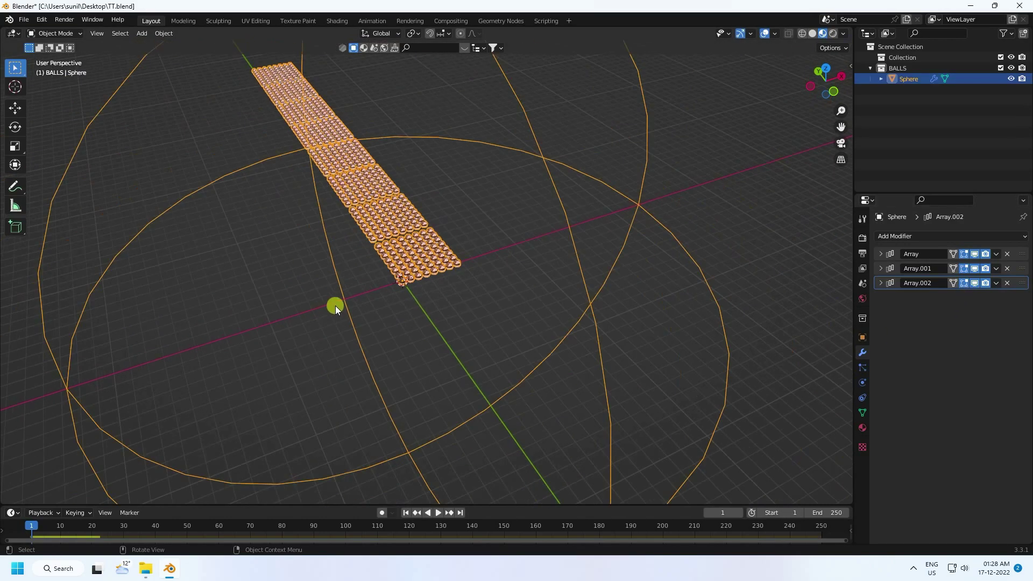
{"action": "middle_click_drag", "start_coordinate": [334, 306], "coordinate": [410, 231]}
{"action": "left_click", "coordinate": [881, 282]}
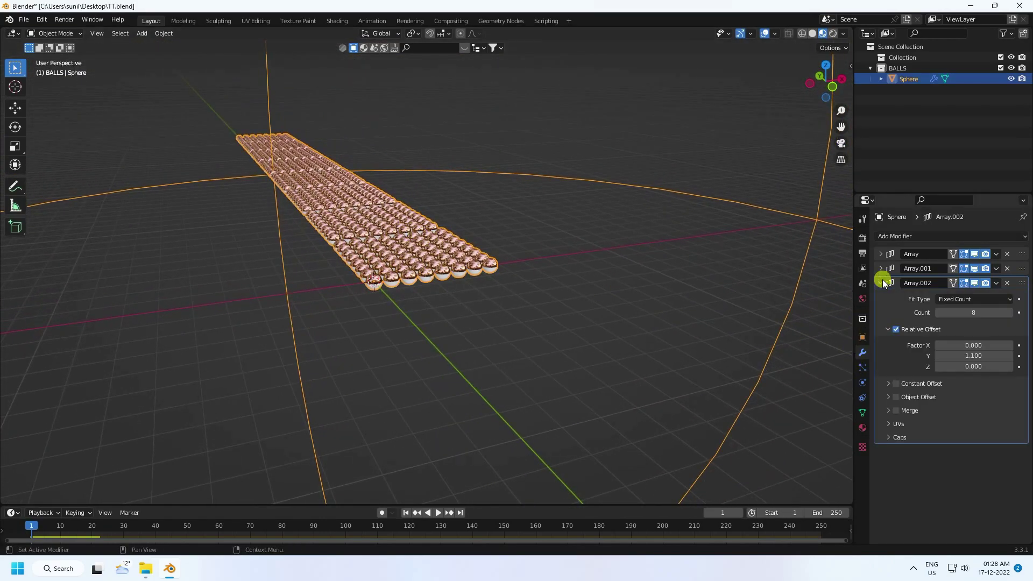
{"action": "left_click", "coordinate": [973, 356]}
{"action": "type", "text": "0"}
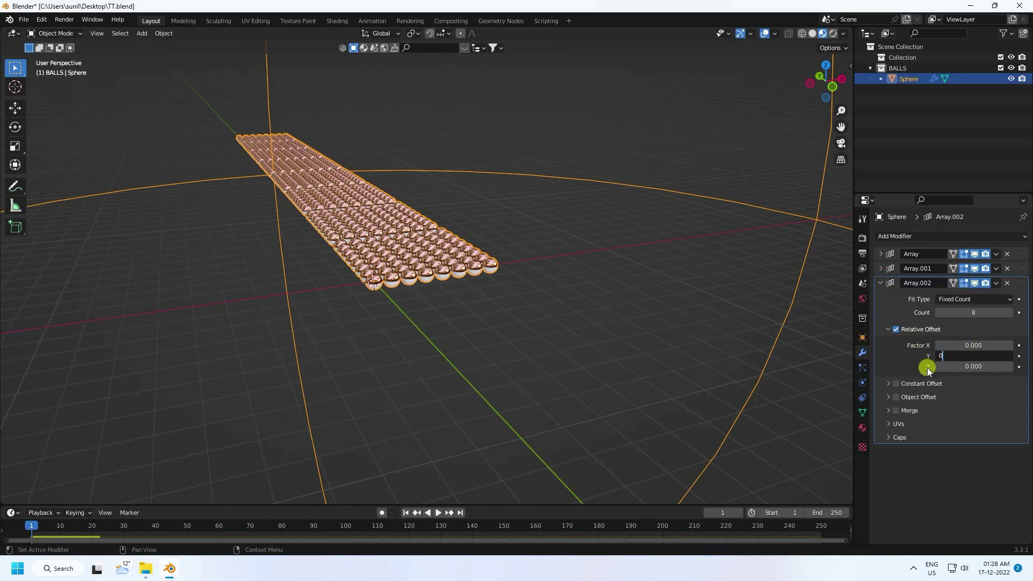
{"action": "left_click", "coordinate": [973, 366]}
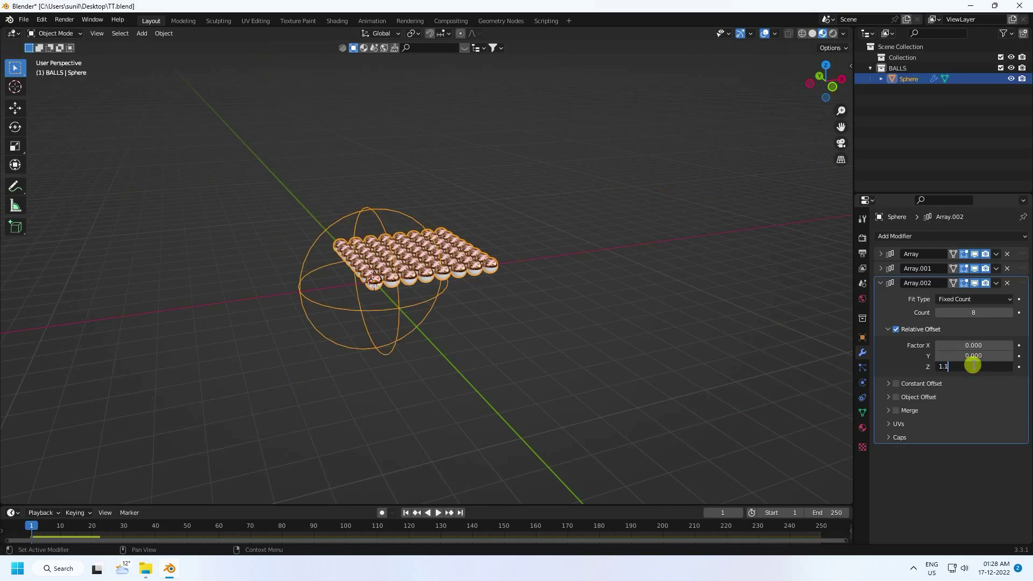
{"action": "key", "text": "Return"}
Step: Set Array.002's count to 15 to stack 15 layers of balls
{"action": "middle_click_drag", "start_coordinate": [533, 318], "coordinate": [425, 236]}
{"action": "scroll", "coordinate": [450, 288], "scroll_direction": "down", "scroll_amount": 3}
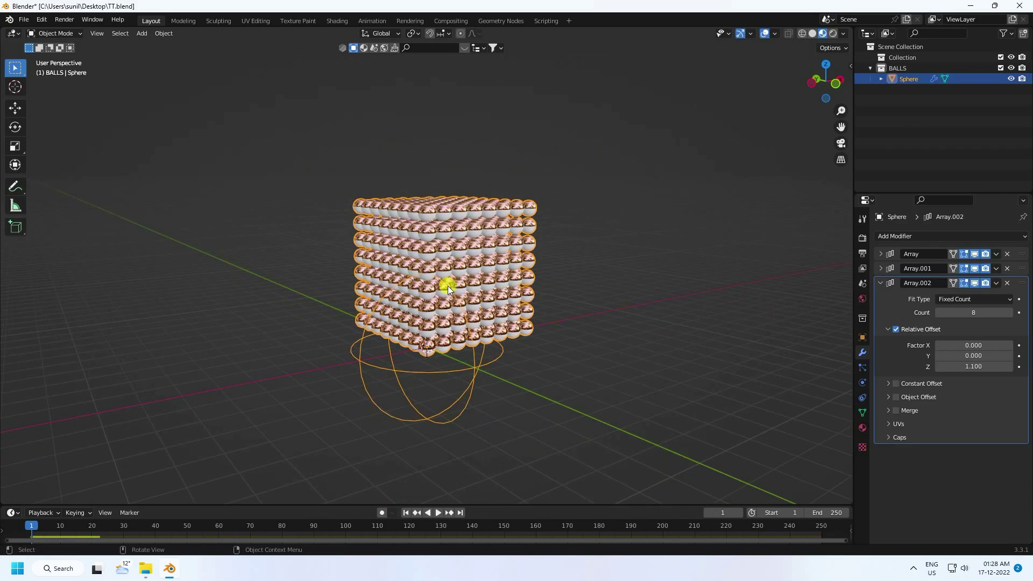
{"action": "left_click", "coordinate": [974, 313]}
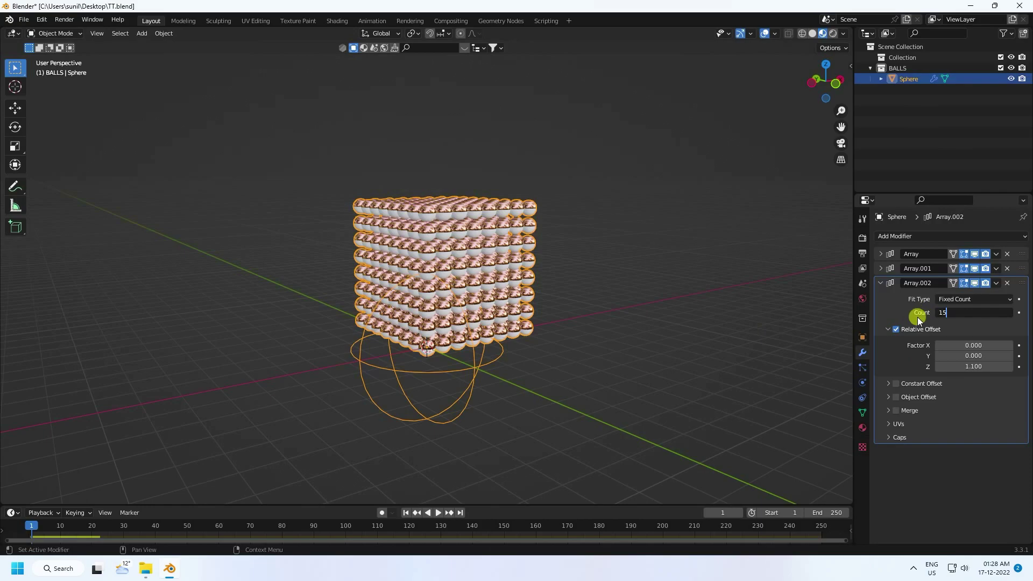
{"action": "key", "text": "Return"}
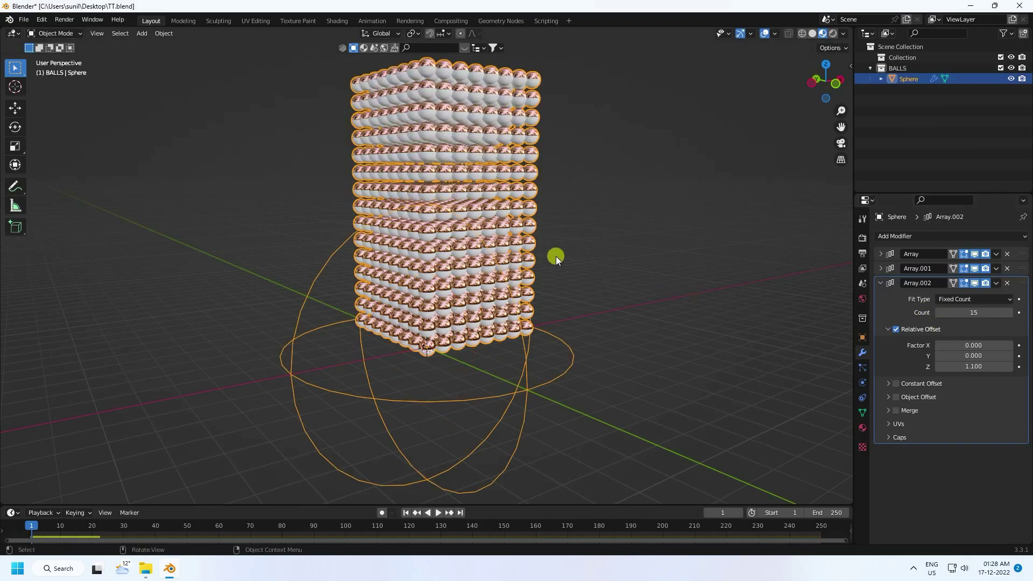
Step: Switch the viewport to Solid shading and save TT.blend
{"action": "middle_click_drag", "start_coordinate": [556, 256], "coordinate": [491, 288]}
{"action": "left_click", "coordinate": [812, 33]}
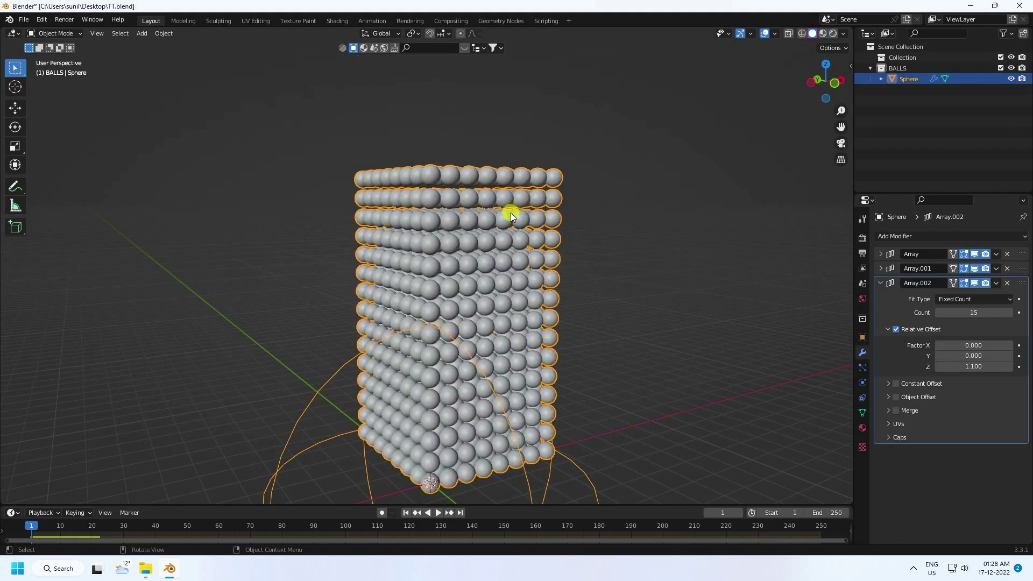
{"action": "scroll", "coordinate": [489, 280], "scroll_direction": "up", "scroll_amount": 3}
{"action": "key", "text": "ctrl+s"}
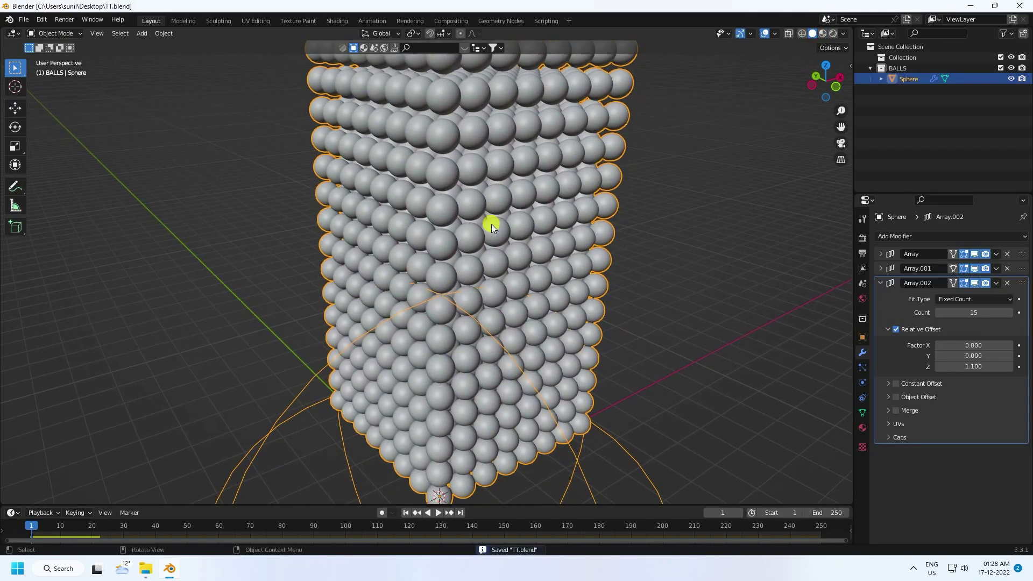
{"action": "scroll", "coordinate": [492, 224], "scroll_direction": "down", "scroll_amount": 5}
{"action": "middle_click_drag", "start_coordinate": [491, 289], "coordinate": [474, 274]}
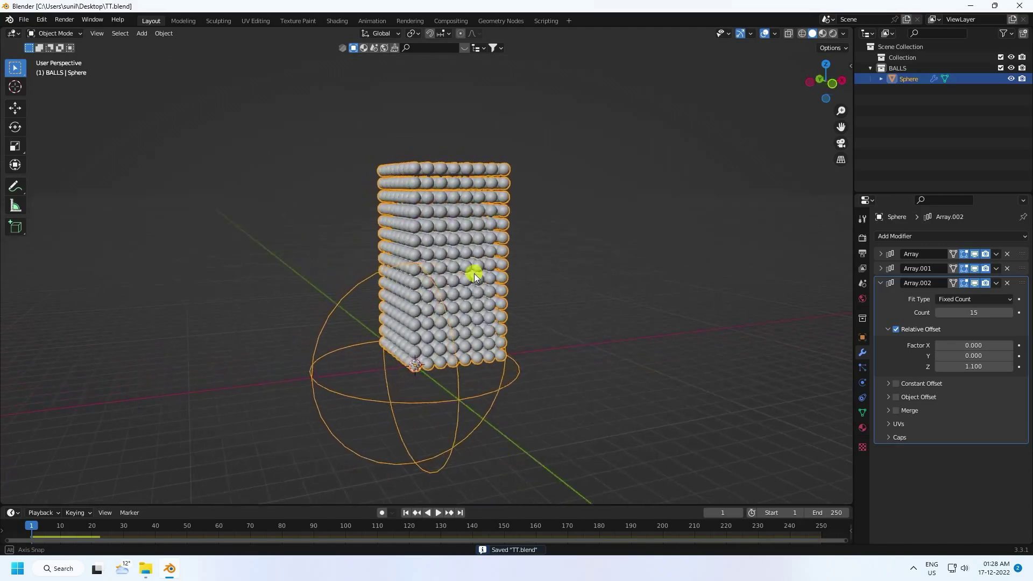
{"action": "left_click", "coordinate": [437, 512]}
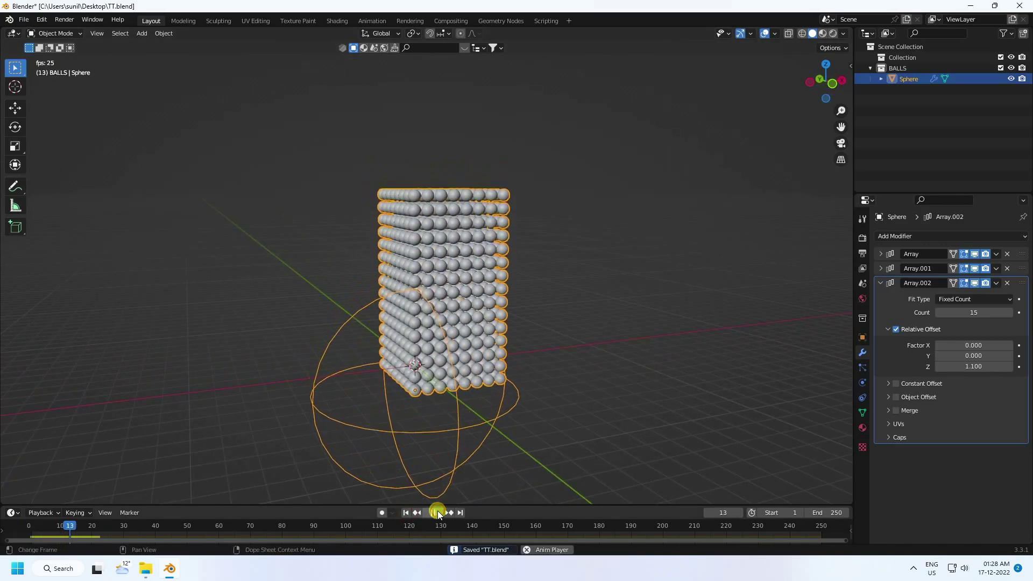
{"action": "left_click", "coordinate": [435, 512]}
{"action": "left_click", "coordinate": [405, 512]}
{"action": "middle_click_drag", "start_coordinate": [486, 438], "coordinate": [458, 377]}
{"action": "left_click", "coordinate": [438, 512]}
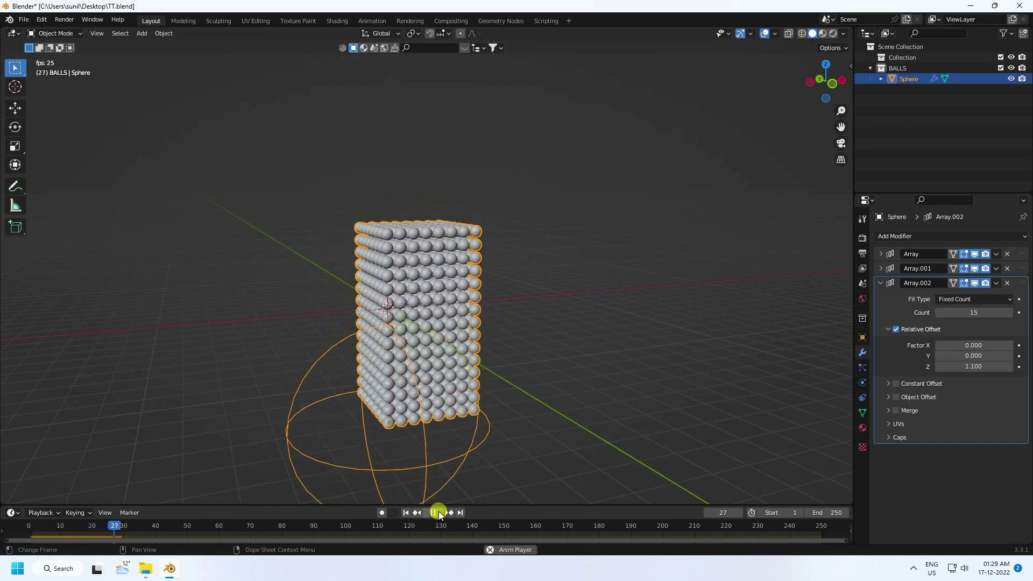
{"action": "left_click", "coordinate": [438, 513]}
{"action": "left_click", "coordinate": [406, 513]}
{"action": "middle_click_drag", "start_coordinate": [410, 270], "coordinate": [433, 323]}
{"action": "left_click", "coordinate": [437, 512]}
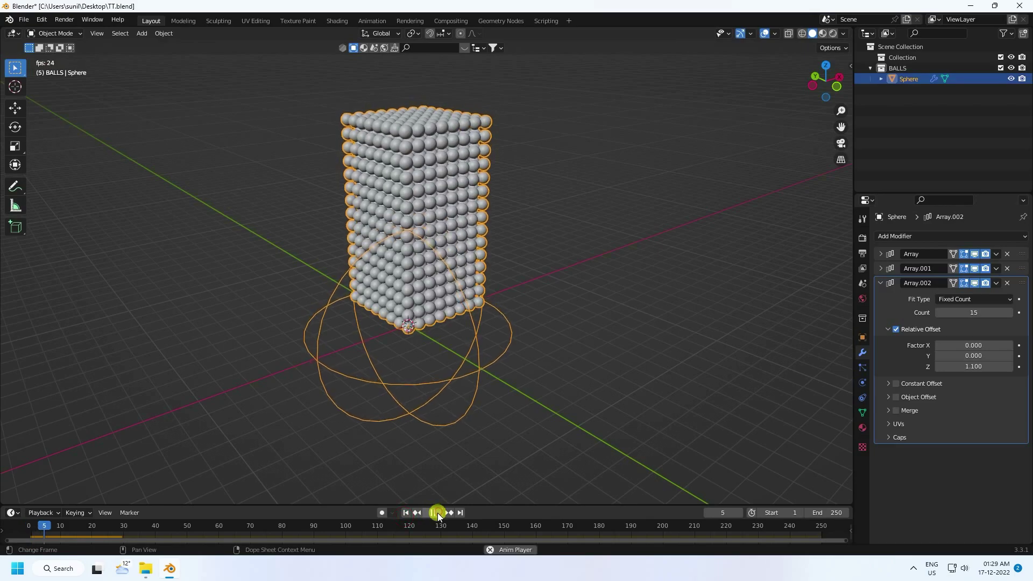
{"action": "left_click", "coordinate": [438, 512]}
{"action": "left_click", "coordinate": [406, 513]}
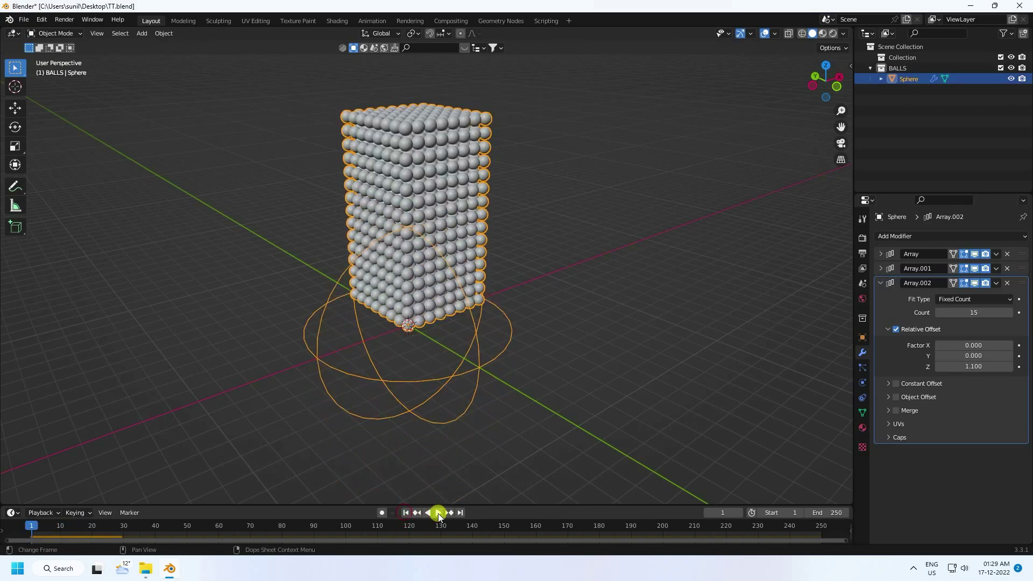
{"action": "left_click", "coordinate": [438, 512]}
{"action": "left_click", "coordinate": [438, 513]}
{"action": "left_click", "coordinate": [406, 512]}
{"action": "scroll", "coordinate": [438, 199], "scroll_direction": "up", "scroll_amount": 2}
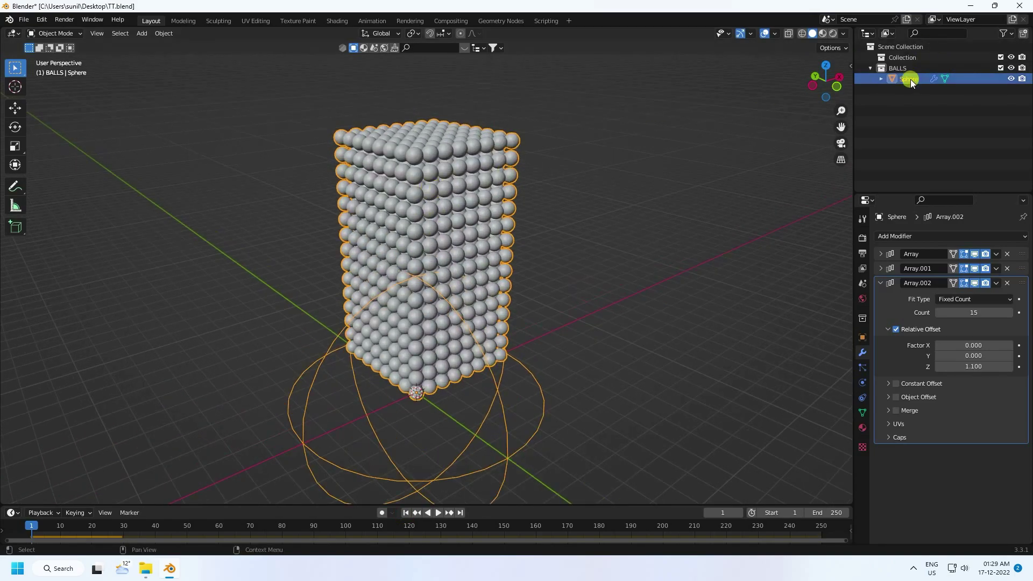
Step: Apply Array.002, then Array.001, then Array, each from its modifier dropdown
{"action": "left_click", "coordinate": [881, 283]}
{"action": "left_click", "coordinate": [997, 283]}
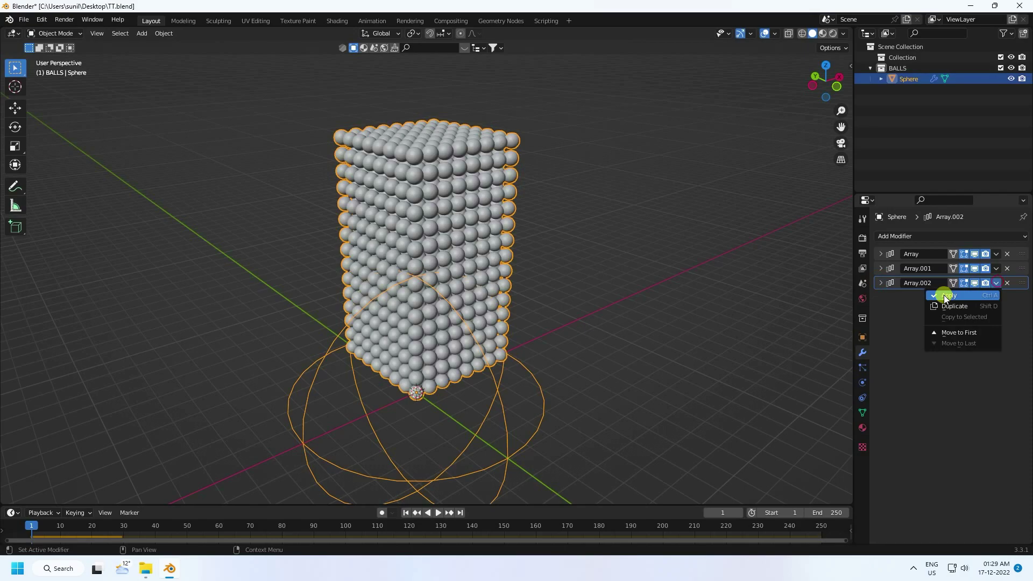
{"action": "left_click", "coordinate": [947, 296]}
{"action": "left_click", "coordinate": [996, 269]}
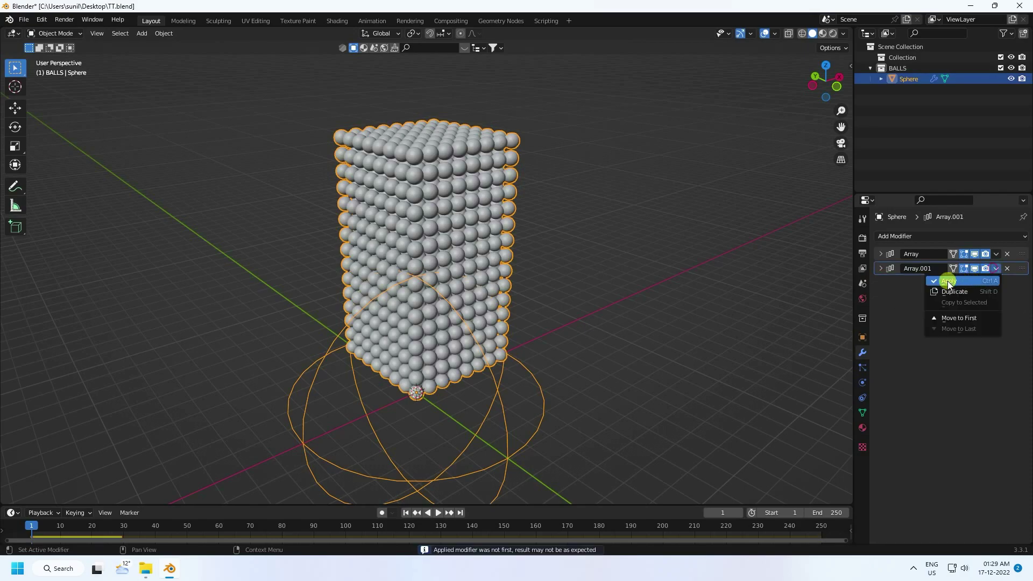
{"action": "left_click", "coordinate": [948, 282]}
{"action": "left_click", "coordinate": [996, 254]}
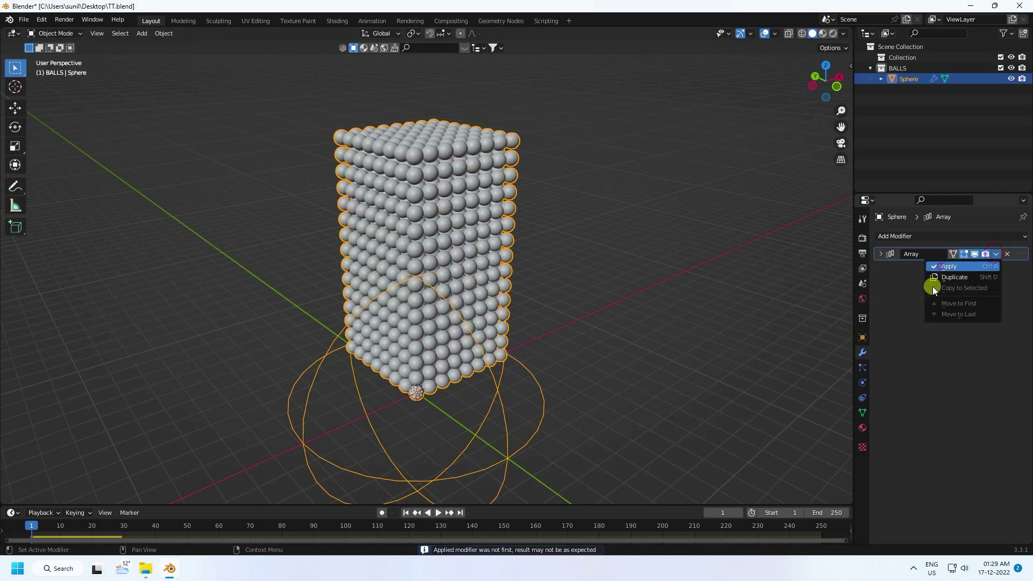
{"action": "left_click", "coordinate": [948, 266]}
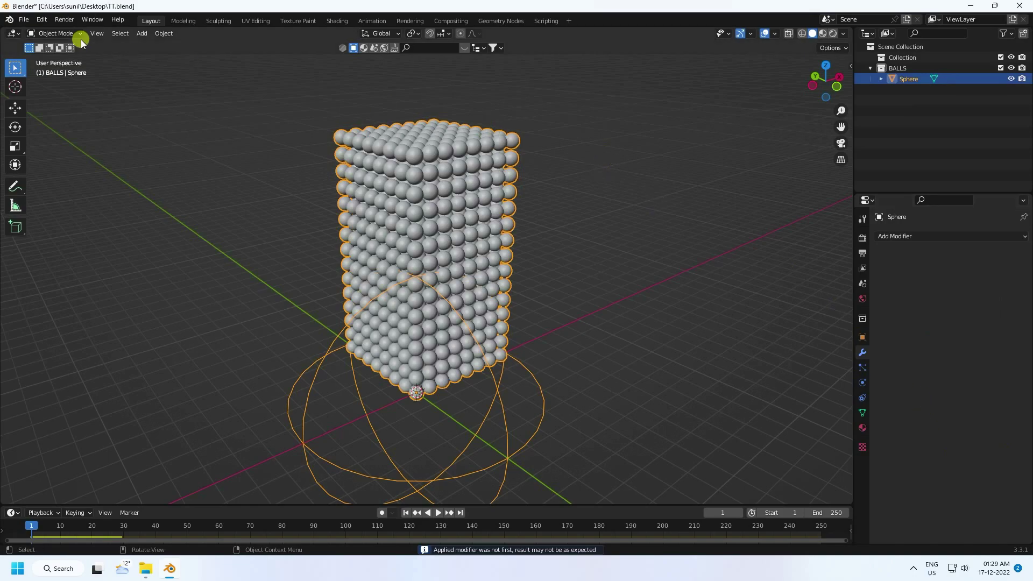
{"action": "left_click", "coordinate": [65, 34]}
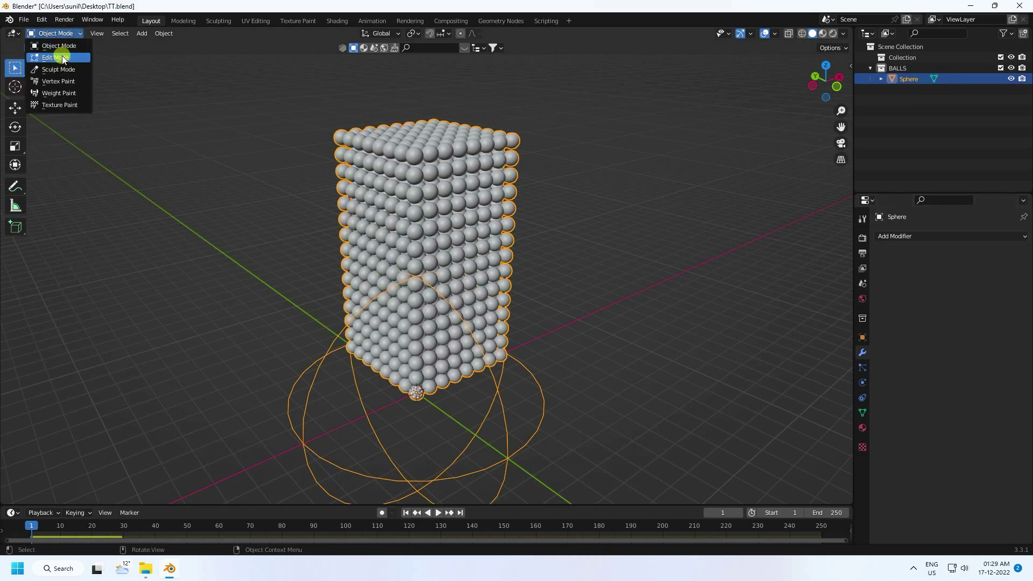
Step: In Edit Mode, separate the sphere mesh By Loose Parts into individual ball objects
{"action": "left_click", "coordinate": [63, 58]}
{"action": "scroll", "coordinate": [427, 168], "scroll_direction": "up", "scroll_amount": 4}
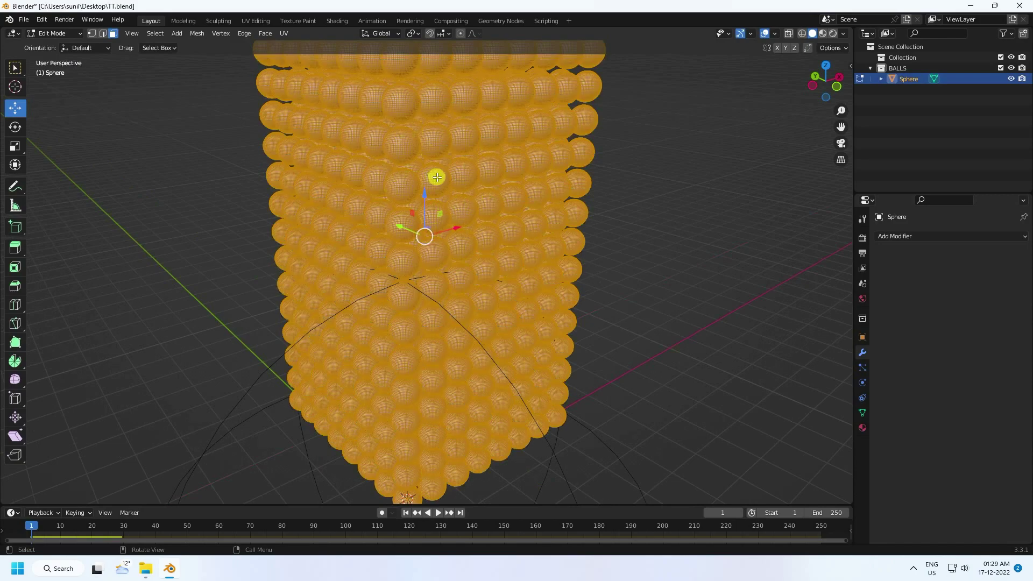
{"action": "middle_click_drag", "start_coordinate": [433, 175], "coordinate": [457, 184]}
{"action": "key", "text": "p"}
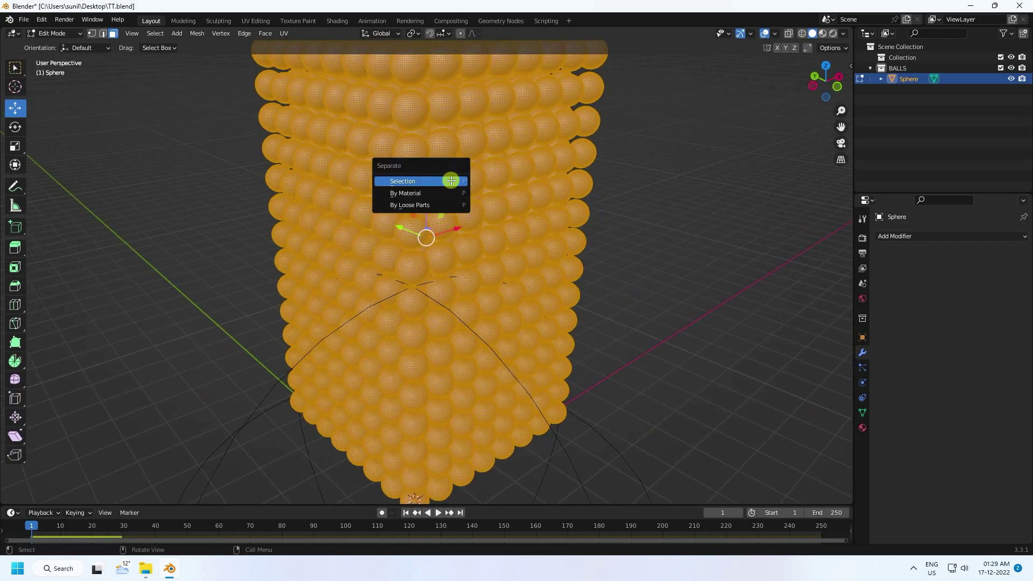
{"action": "left_click", "coordinate": [421, 204]}
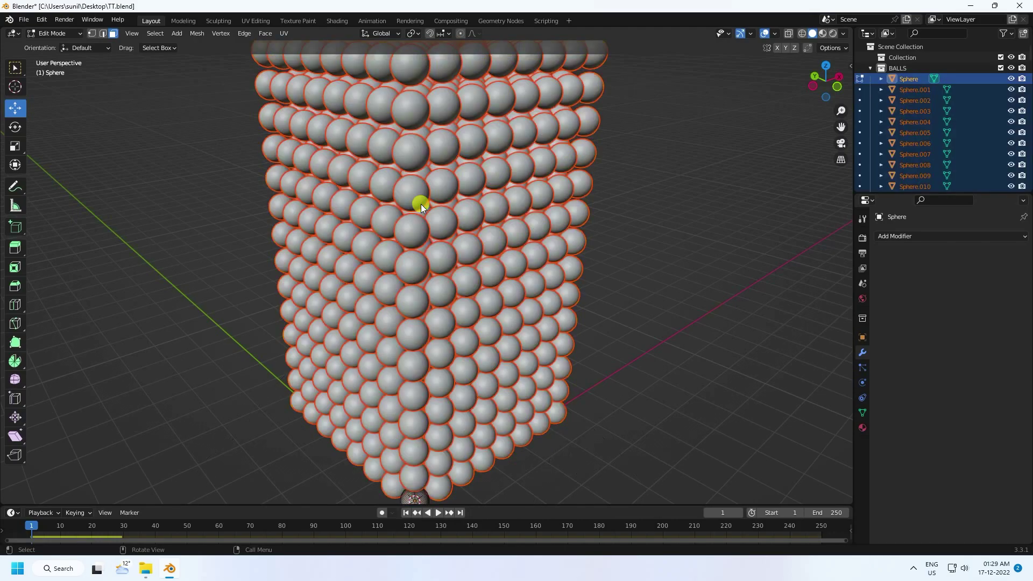
{"action": "scroll", "coordinate": [888, 131], "scroll_direction": "down", "scroll_amount": 5}
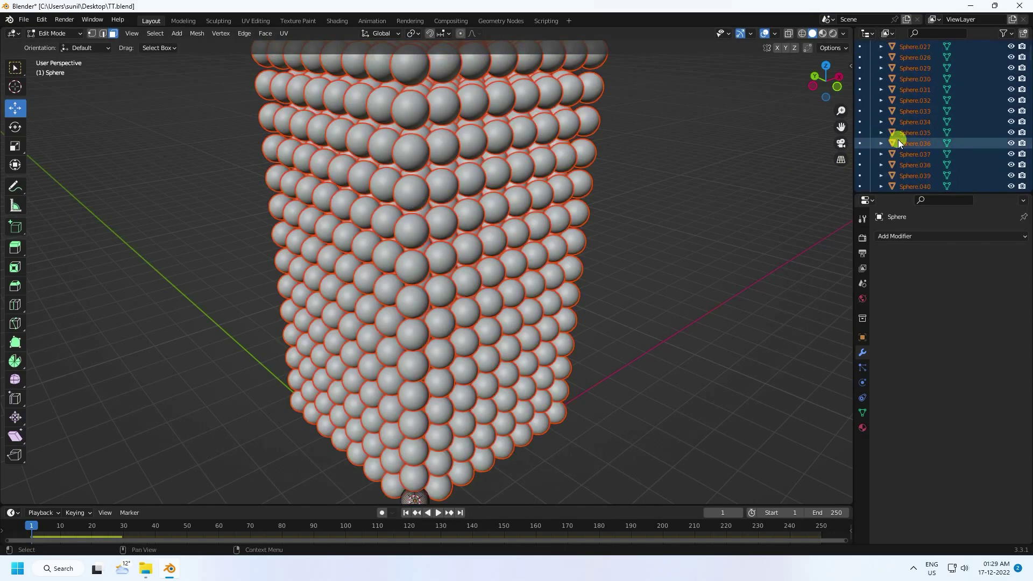
{"action": "scroll", "coordinate": [899, 140], "scroll_direction": "up", "scroll_amount": 5}
Step: Return to Object Mode and set each ball's origin to its geometry
{"action": "scroll", "coordinate": [399, 157], "scroll_direction": "down", "scroll_amount": 6}
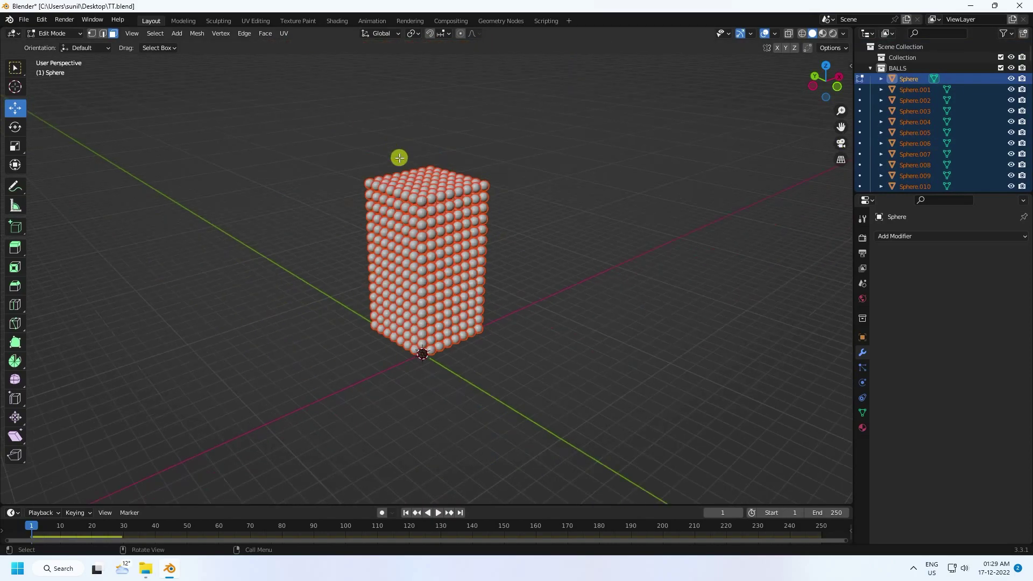
{"action": "middle_click_drag", "start_coordinate": [438, 189], "coordinate": [391, 171]}
{"action": "scroll", "coordinate": [391, 172], "scroll_direction": "up", "scroll_amount": 4}
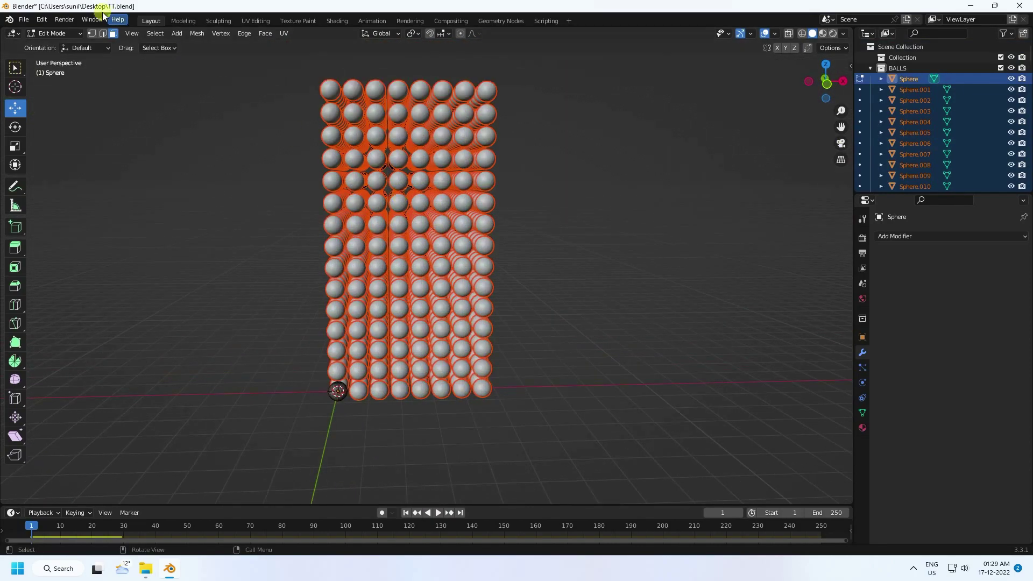
{"action": "left_click", "coordinate": [56, 34]}
{"action": "left_click", "coordinate": [67, 46]}
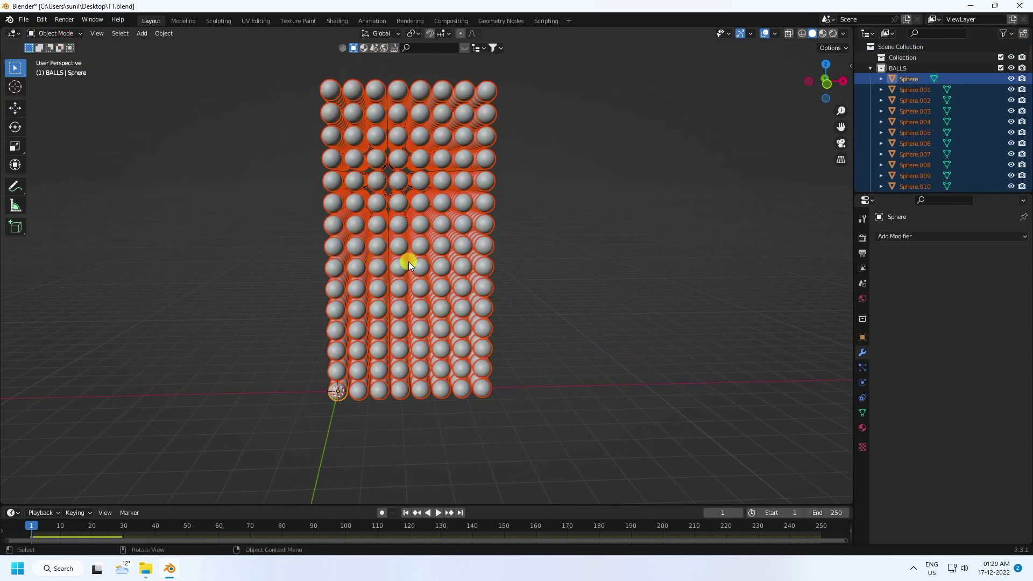
{"action": "middle_click_drag", "start_coordinate": [395, 203], "coordinate": [425, 221]}
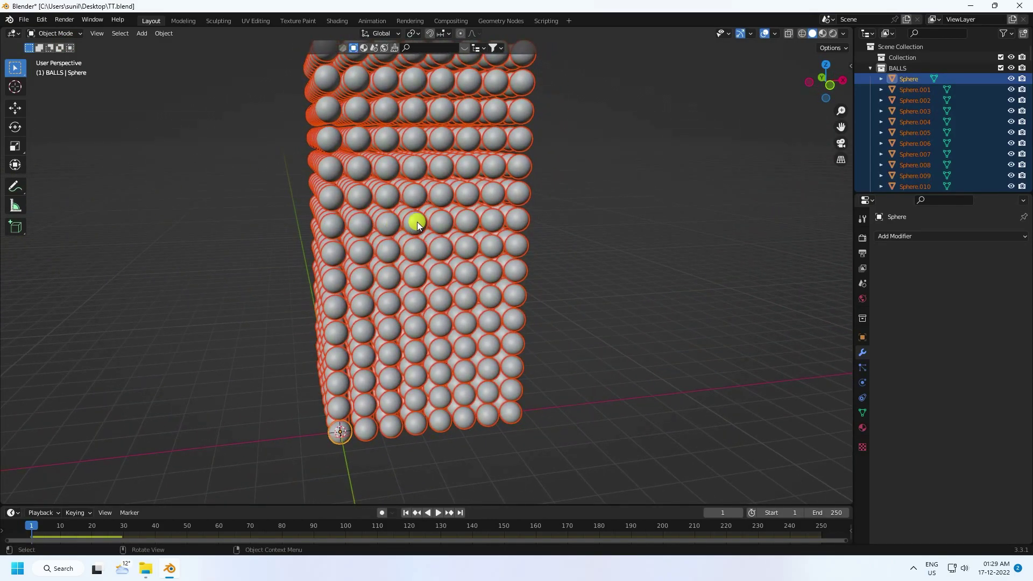
{"action": "right_click", "coordinate": [417, 222]}
{"action": "mouse_move", "coordinate": [360, 281]}
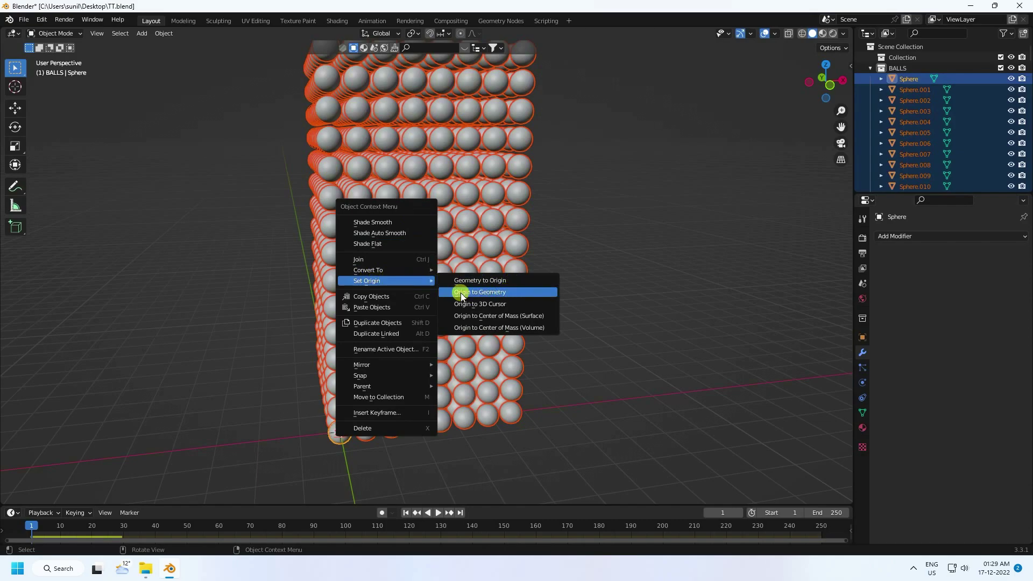
{"action": "left_click", "coordinate": [507, 294]}
Step: Play the animation to test the balls, then return to frame 1
{"action": "scroll", "coordinate": [470, 276], "scroll_direction": "down", "scroll_amount": 4}
{"action": "middle_click_drag", "start_coordinate": [470, 275], "coordinate": [104, 115]}
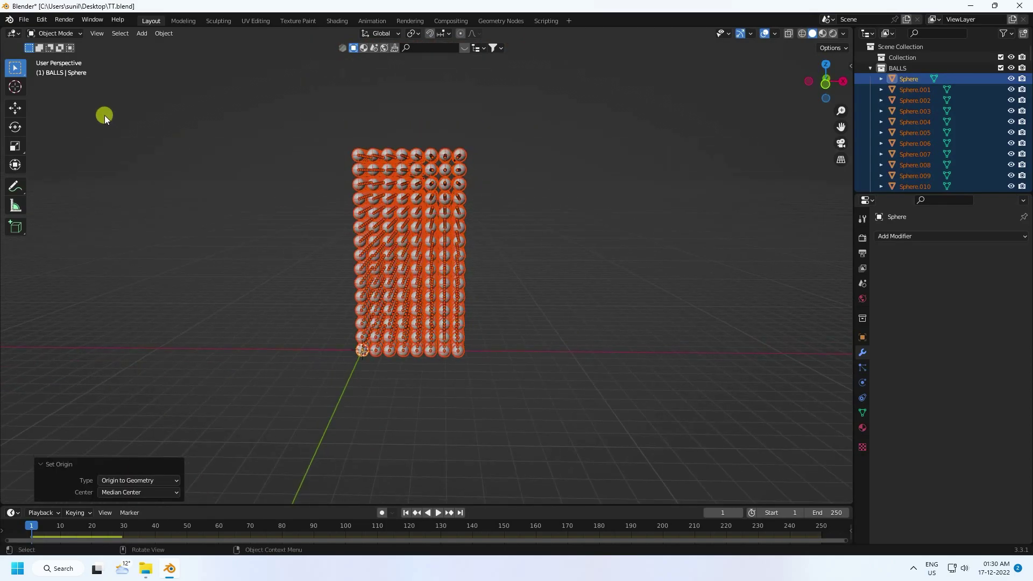
{"action": "left_click", "coordinate": [14, 108]}
{"action": "scroll", "coordinate": [408, 215], "scroll_direction": "up", "scroll_amount": 3}
{"action": "middle_click_drag", "start_coordinate": [408, 216], "coordinate": [435, 212]}
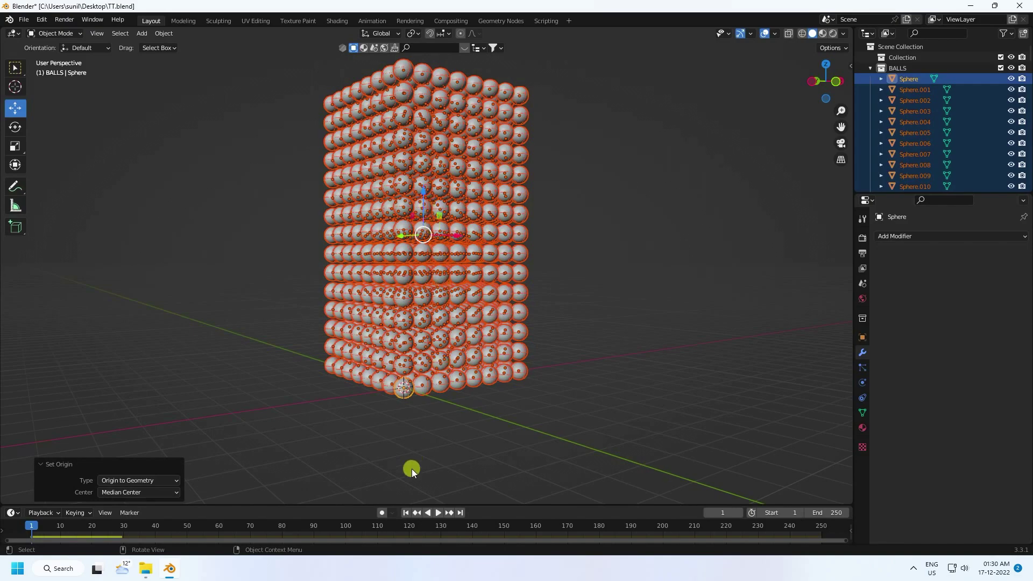
{"action": "left_click", "coordinate": [437, 511]}
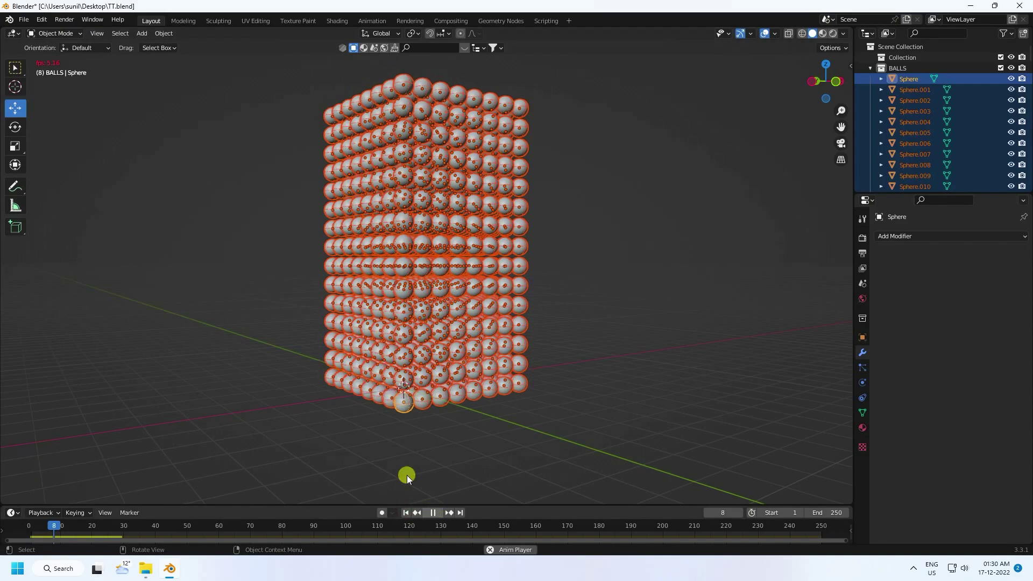
{"action": "left_click", "coordinate": [436, 511]}
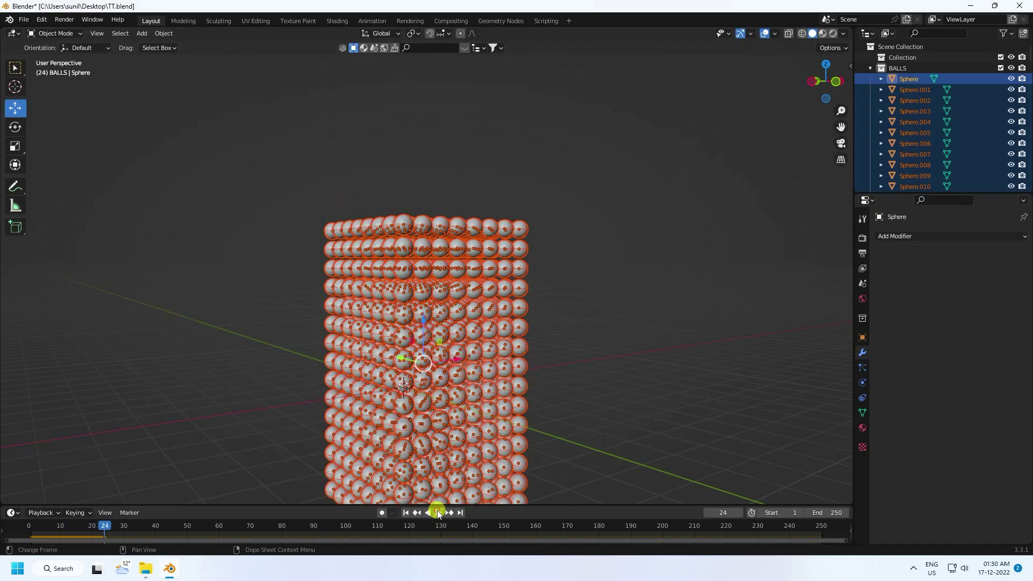
{"action": "left_click", "coordinate": [407, 512]}
Step: Deselect the balls, collapse BALLS and make Collection the active collection
{"action": "middle_click_drag", "start_coordinate": [402, 280], "coordinate": [364, 293]}
{"action": "left_click", "coordinate": [603, 249]}
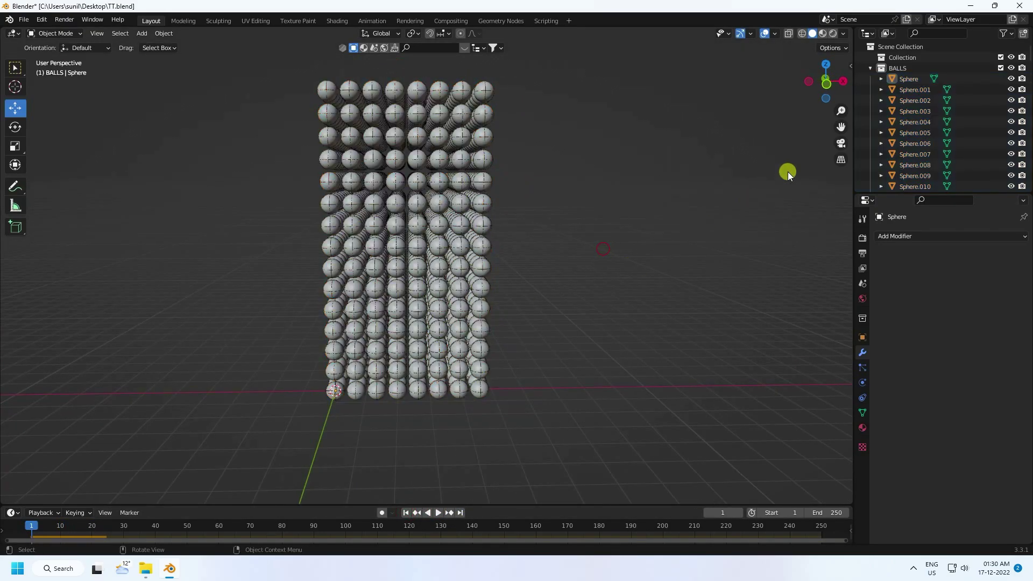
{"action": "left_click", "coordinate": [871, 68]}
{"action": "left_click", "coordinate": [909, 57]}
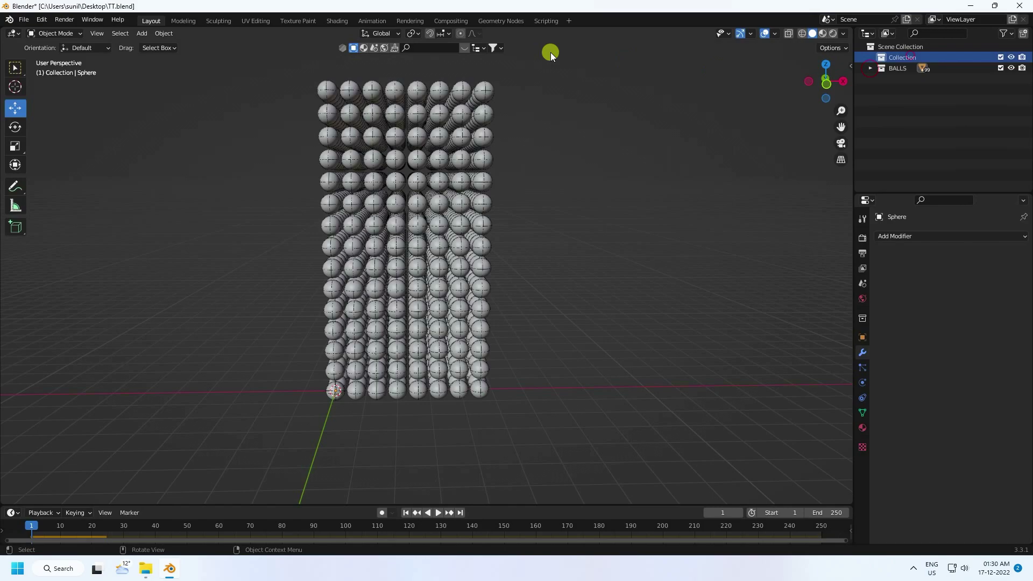
Step: Add a plane and scale it up by 4.713
{"action": "left_click", "coordinate": [145, 33]}
{"action": "mouse_move", "coordinate": [152, 47]}
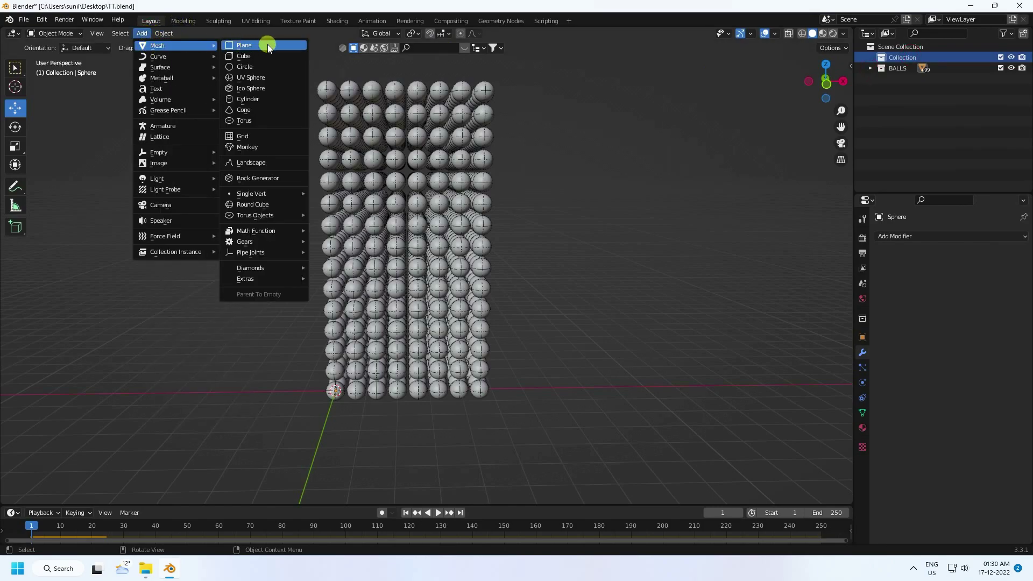
{"action": "left_click", "coordinate": [267, 44]}
{"action": "scroll", "coordinate": [397, 258], "scroll_direction": "down", "scroll_amount": 4}
{"action": "key", "text": "s"}
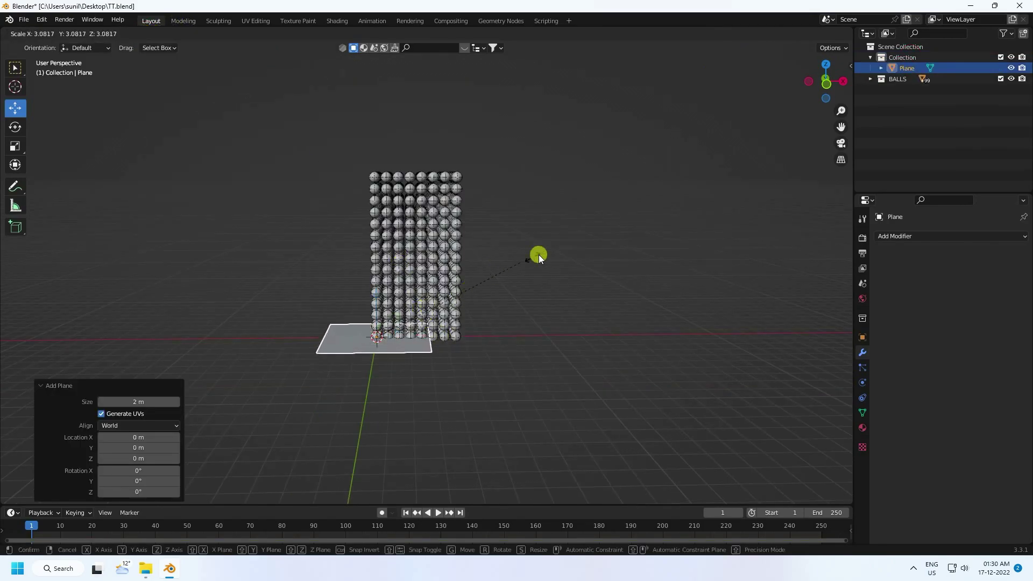
{"action": "left_click", "coordinate": [543, 259]}
{"action": "key", "text": "s"}
{"action": "left_click", "coordinate": [509, 281]}
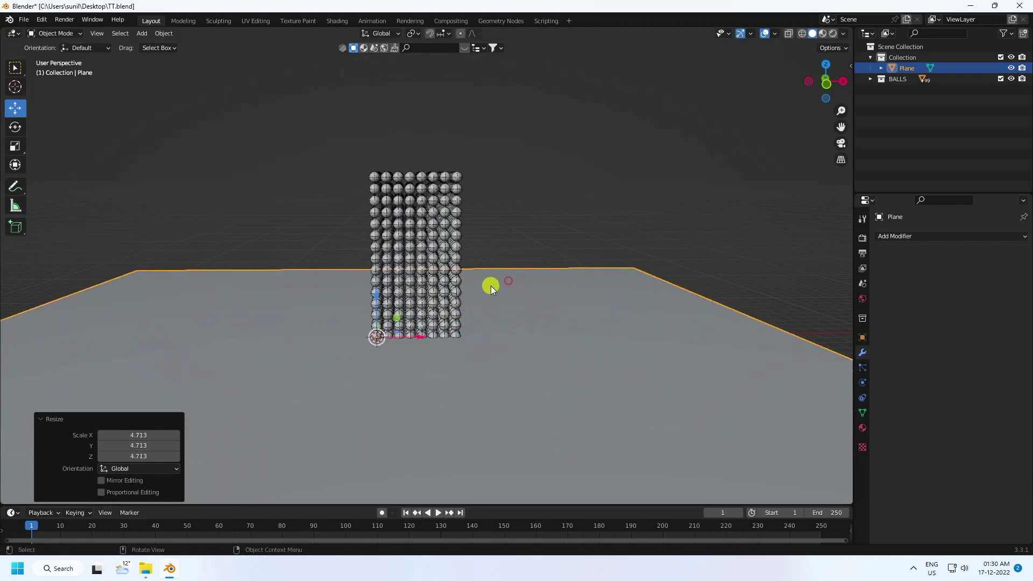
Step: Lower the plane along Z beneath the balls and shift it slightly on X
{"action": "left_click_drag", "start_coordinate": [376, 293], "coordinate": [381, 355]}
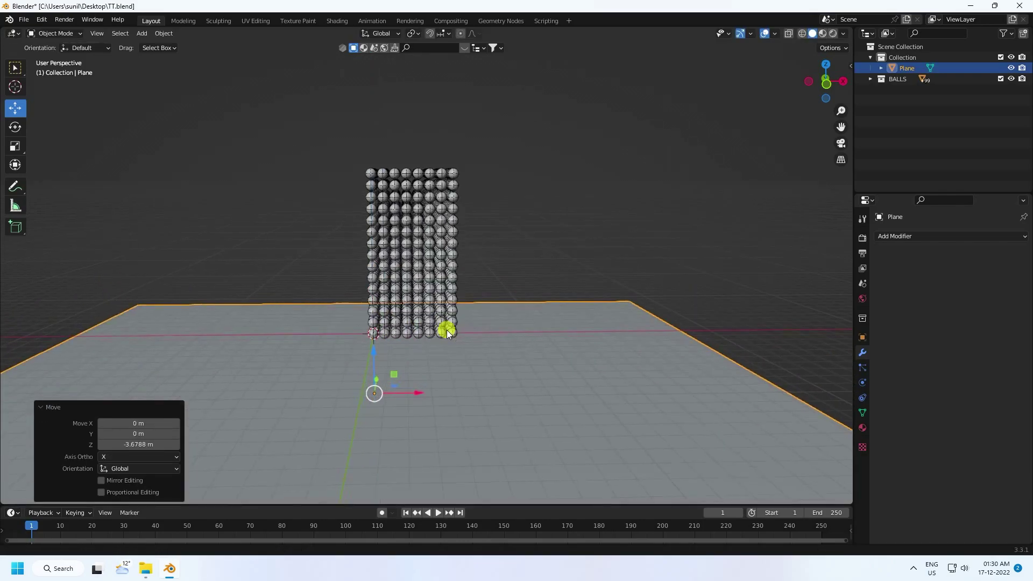
{"action": "middle_click_drag", "start_coordinate": [445, 327], "coordinate": [380, 283]}
{"action": "left_click_drag", "start_coordinate": [364, 330], "coordinate": [393, 324]}
{"action": "left_click", "coordinate": [502, 295]}
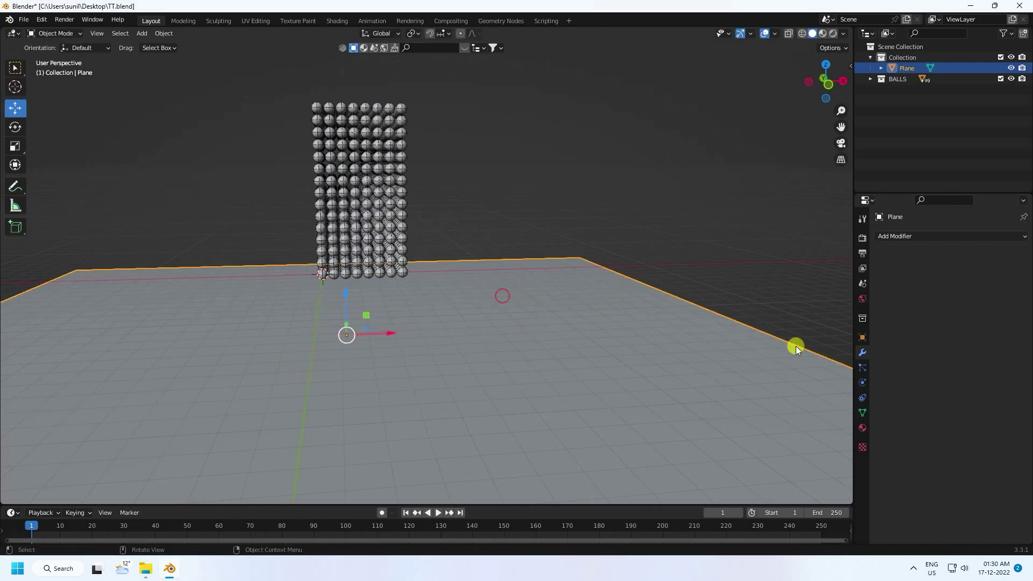
Step: Give the plane Rigid Body physics with Type Passive and collision shape Mesh
{"action": "left_click", "coordinate": [863, 384]}
{"action": "left_click", "coordinate": [990, 261]}
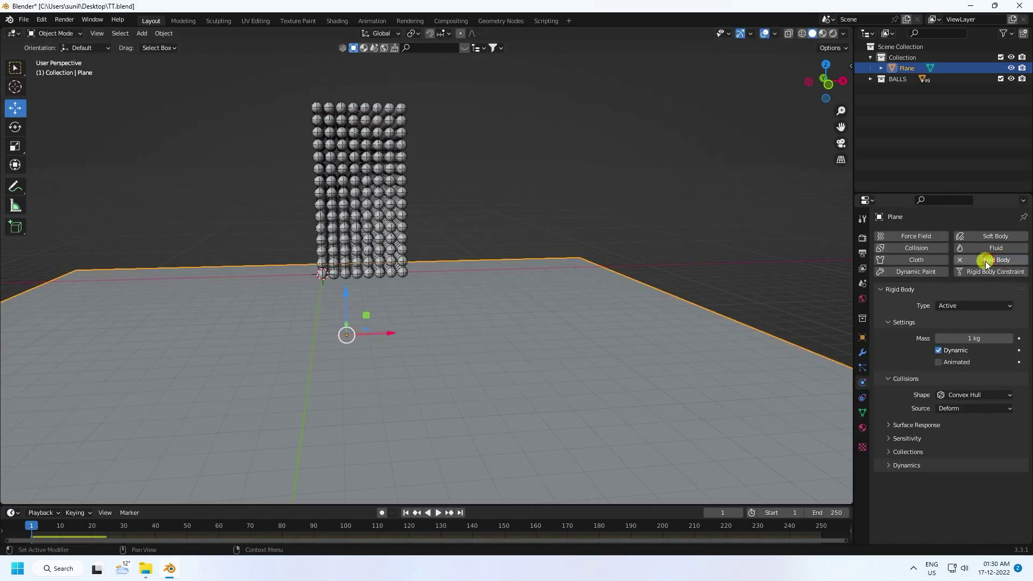
{"action": "left_click", "coordinate": [949, 305]}
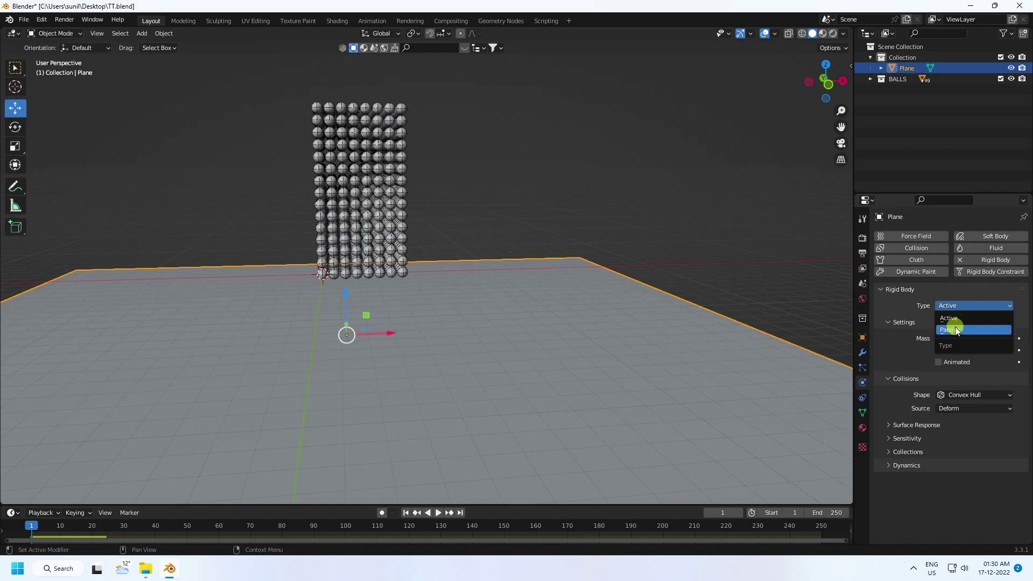
{"action": "left_click", "coordinate": [955, 328]}
{"action": "left_click", "coordinate": [955, 371]}
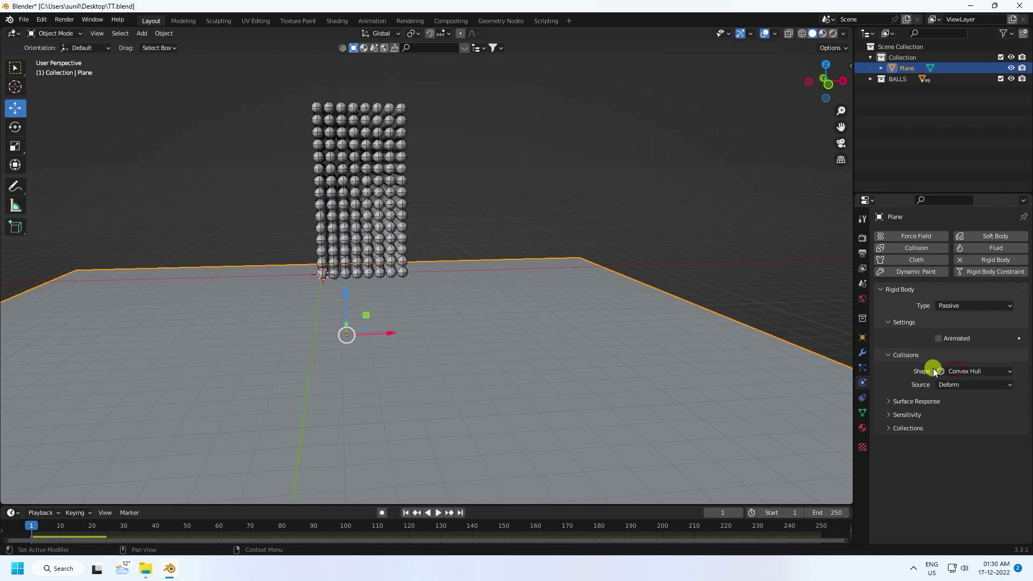
{"action": "left_click", "coordinate": [955, 370]}
{"action": "left_click", "coordinate": [955, 456]}
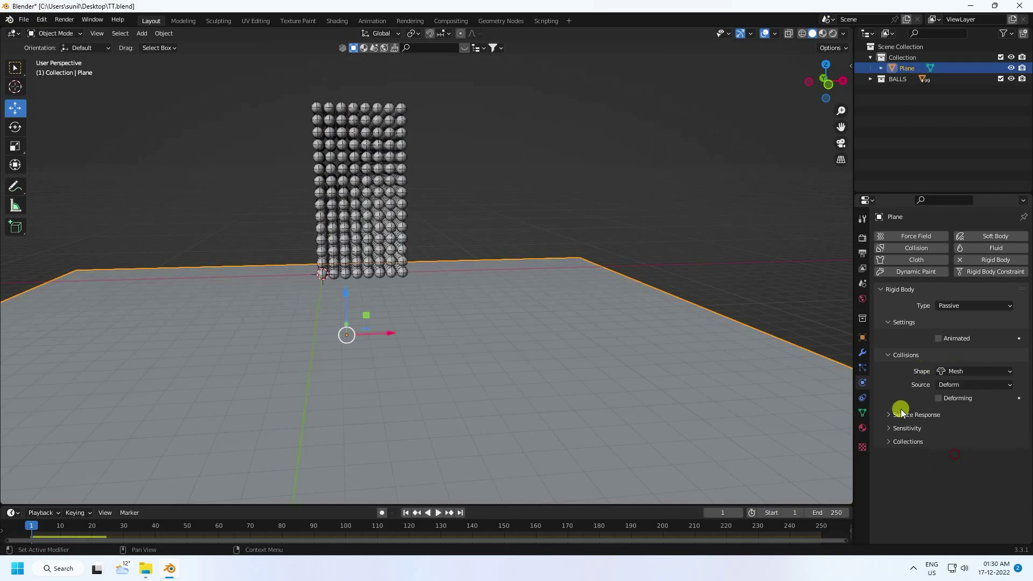
{"action": "middle_click_drag", "start_coordinate": [333, 313], "coordinate": [391, 334]}
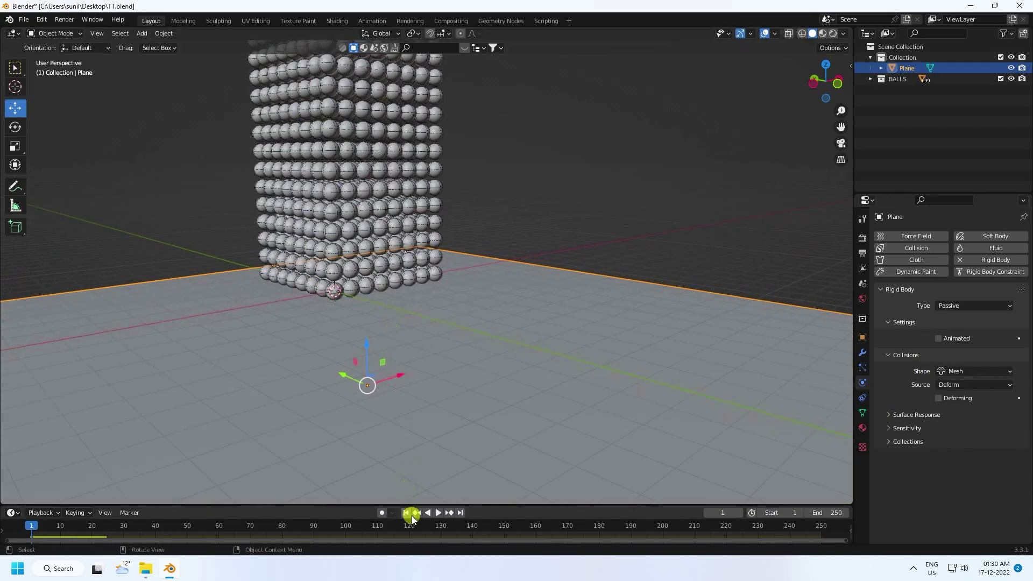
{"action": "left_click", "coordinate": [438, 512]}
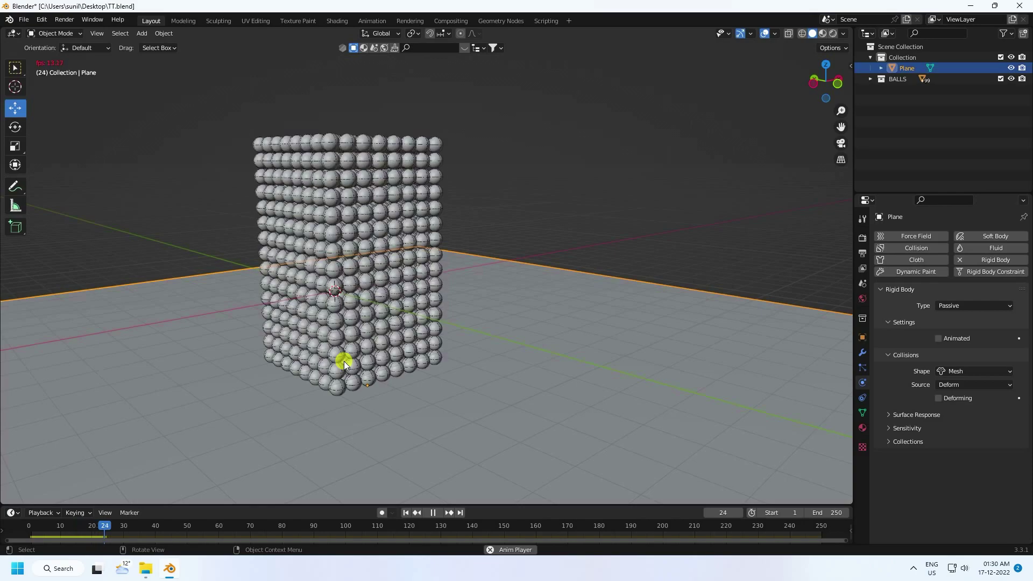
{"action": "scroll", "coordinate": [326, 362], "scroll_direction": "up", "scroll_amount": 2}
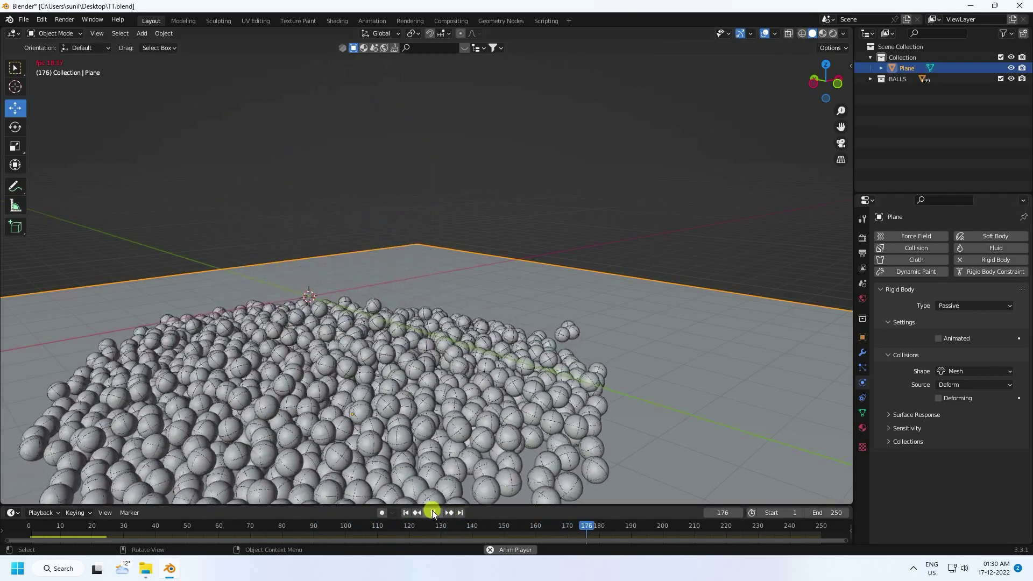
{"action": "left_click", "coordinate": [434, 512]}
{"action": "left_click", "coordinate": [406, 512]}
{"action": "middle_click_drag", "start_coordinate": [405, 430], "coordinate": [457, 443]}
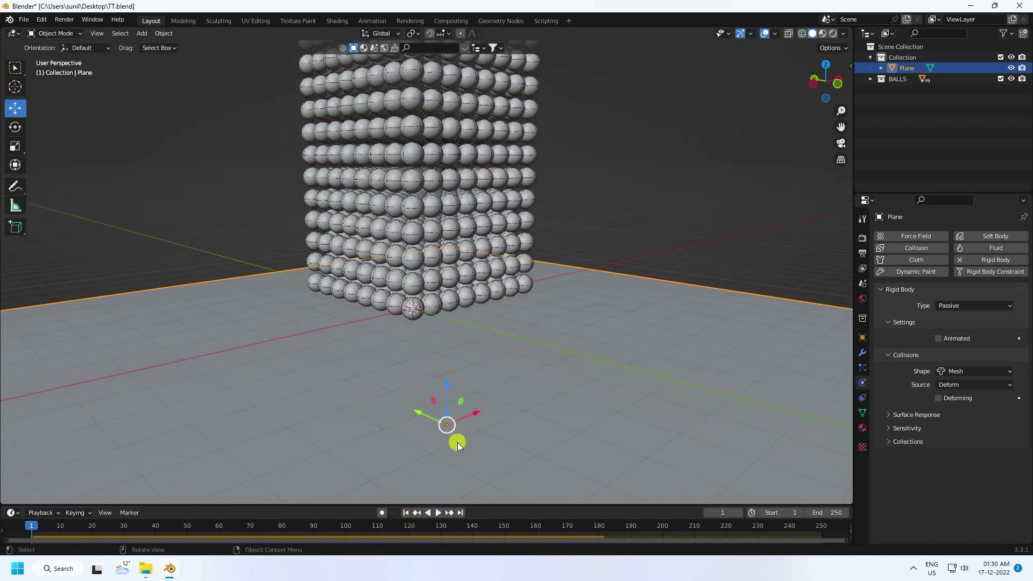
{"action": "left_click", "coordinate": [436, 513]}
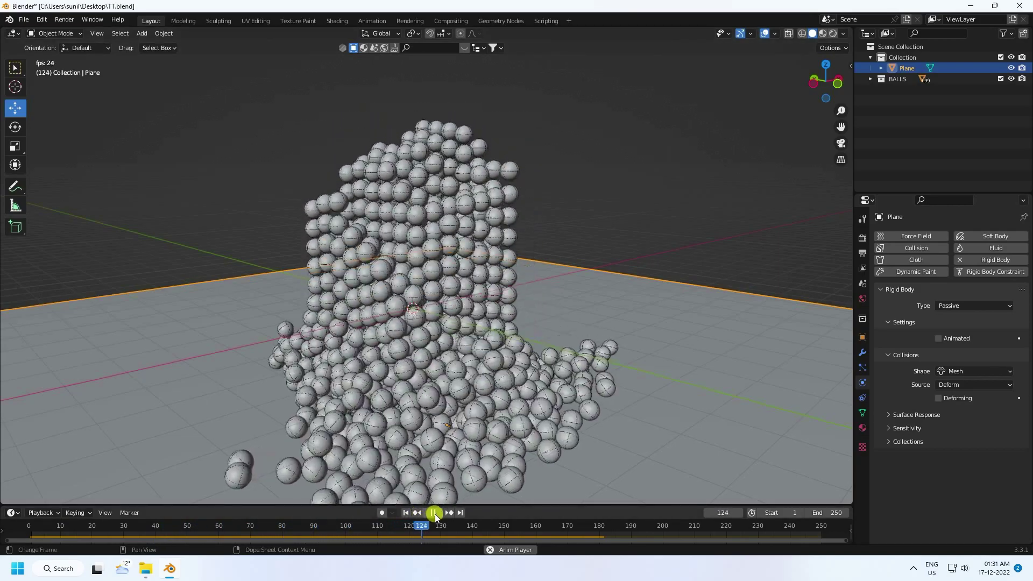
{"action": "left_click", "coordinate": [434, 513]}
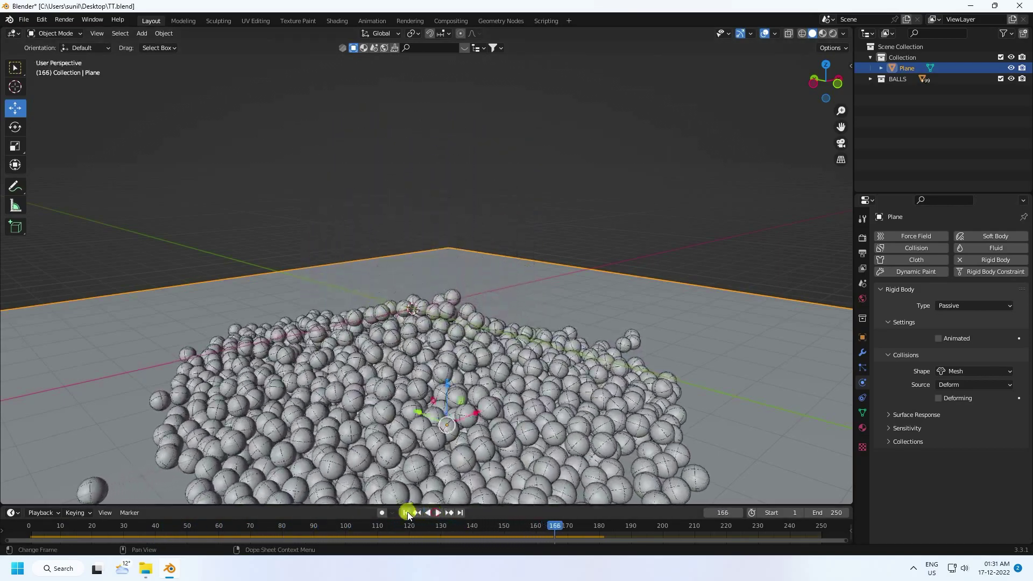
{"action": "left_click", "coordinate": [406, 512]}
{"action": "middle_click_drag", "start_coordinate": [460, 376], "coordinate": [415, 366]}
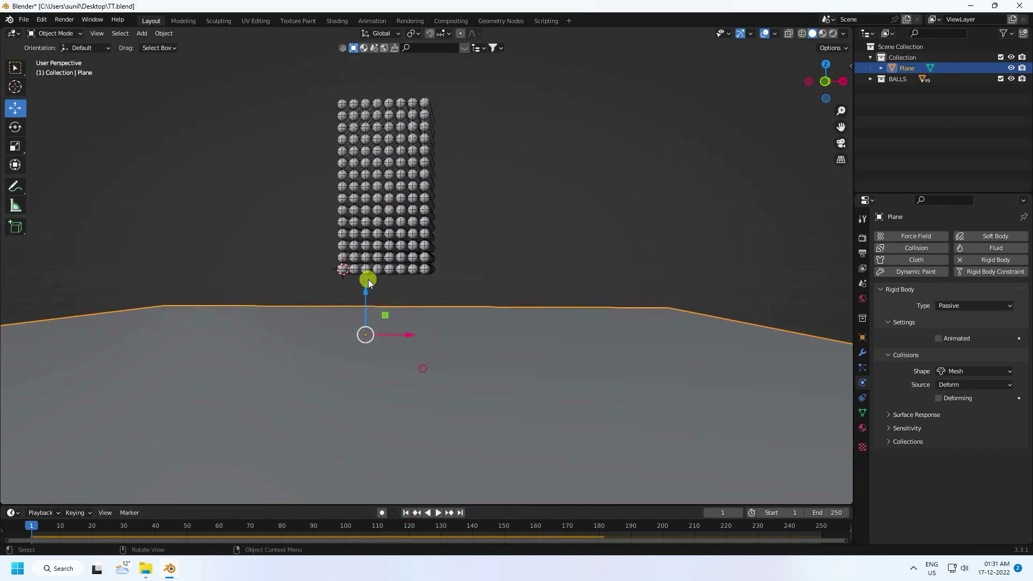
Step: Lower the plane further to Z -4.8763 m and add a cylinder
{"action": "left_click_drag", "start_coordinate": [368, 279], "coordinate": [366, 382]}
{"action": "left_click", "coordinate": [142, 33]}
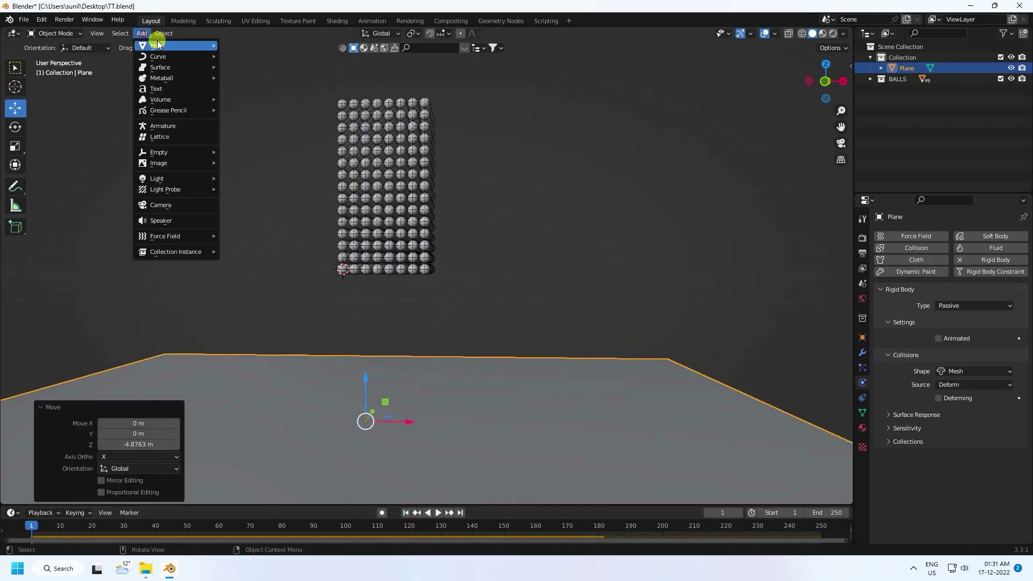
{"action": "mouse_move", "coordinate": [213, 47]}
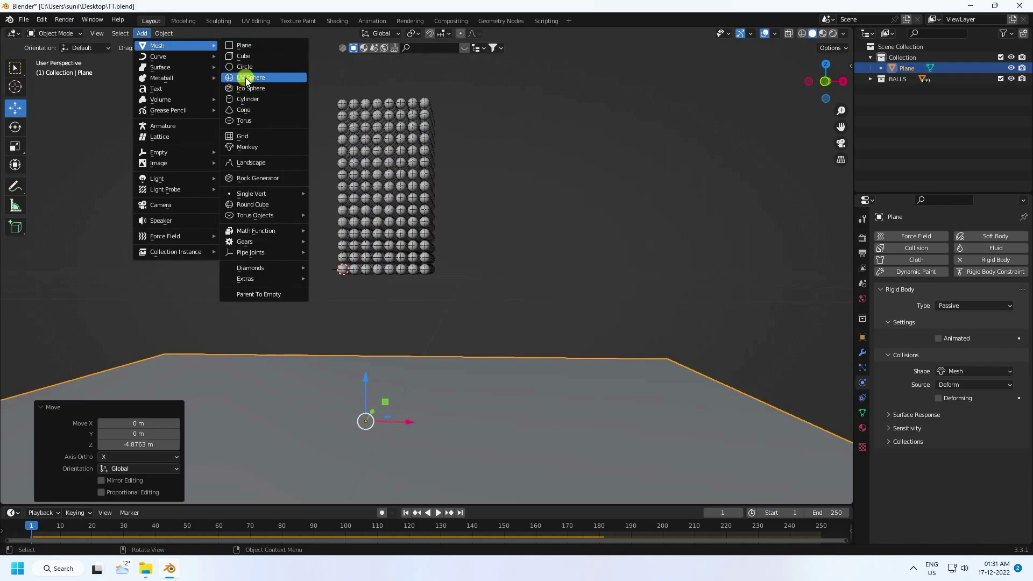
{"action": "left_click", "coordinate": [248, 99]}
{"action": "middle_click_drag", "start_coordinate": [264, 125], "coordinate": [413, 312]}
{"action": "scroll", "coordinate": [413, 312], "scroll_direction": "up", "scroll_amount": 2}
{"action": "middle_click_drag", "start_coordinate": [368, 336], "coordinate": [412, 282], "text": "shift"}
Step: Give the cylinder 120 vertices and a 4 m radius
{"action": "left_click", "coordinate": [143, 366]}
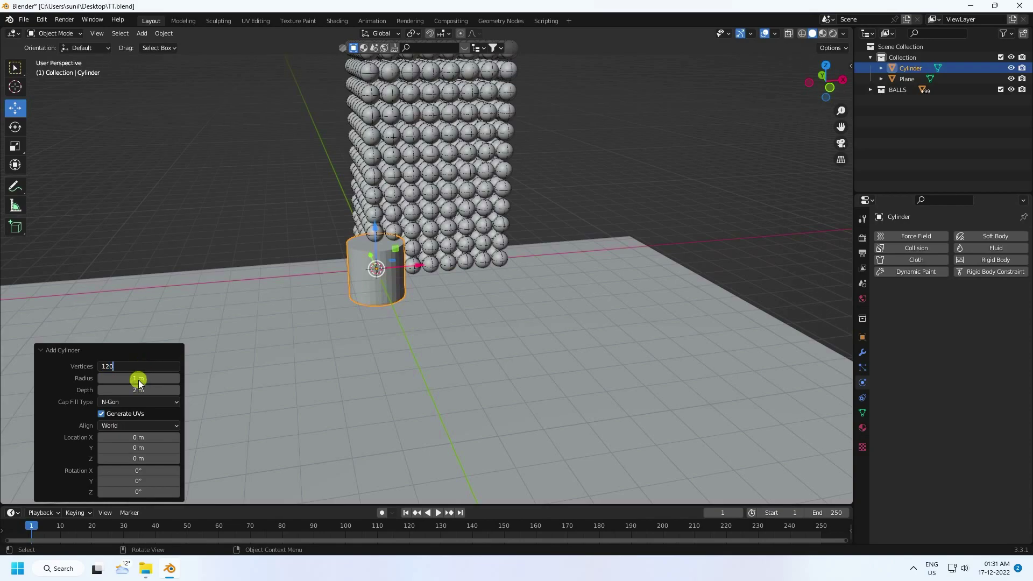
{"action": "key", "text": "Return"}
{"action": "left_click", "coordinate": [134, 381]}
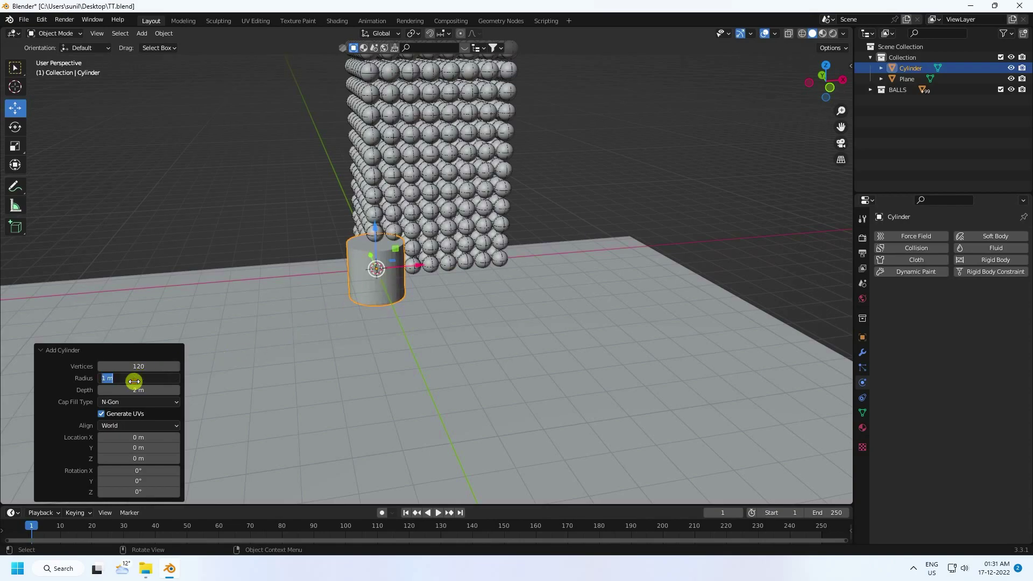
{"action": "type", "text": "4"}
{"action": "key", "text": "Return"}
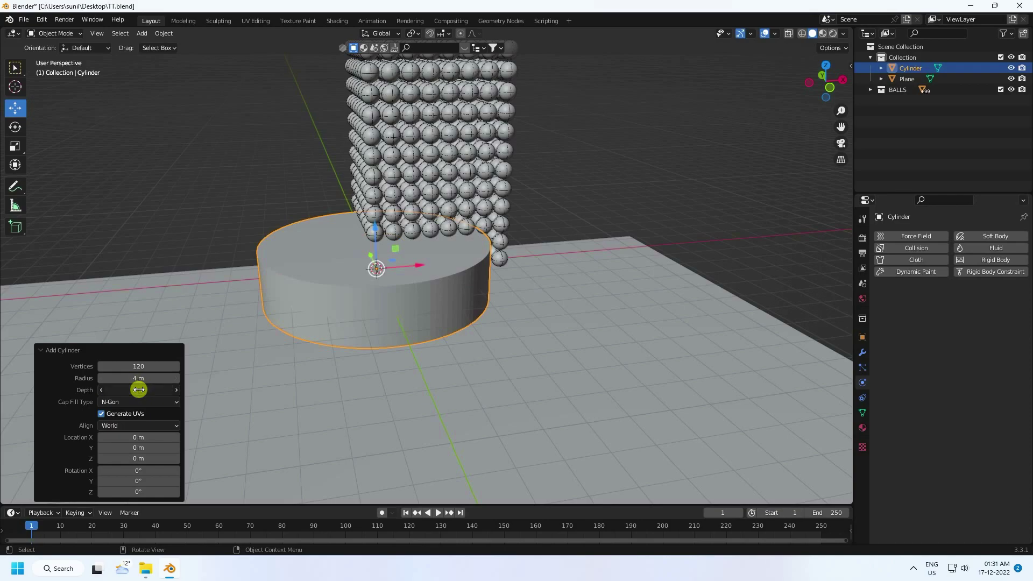
Step: Set the cylinder depth to 8 m and switch to top view
{"action": "left_click", "coordinate": [139, 390]}
{"action": "type", "text": "5"}
{"action": "key", "text": "Return"}
{"action": "middle_click_drag", "start_coordinate": [318, 279], "coordinate": [360, 256]}
{"action": "left_click", "coordinate": [144, 392]}
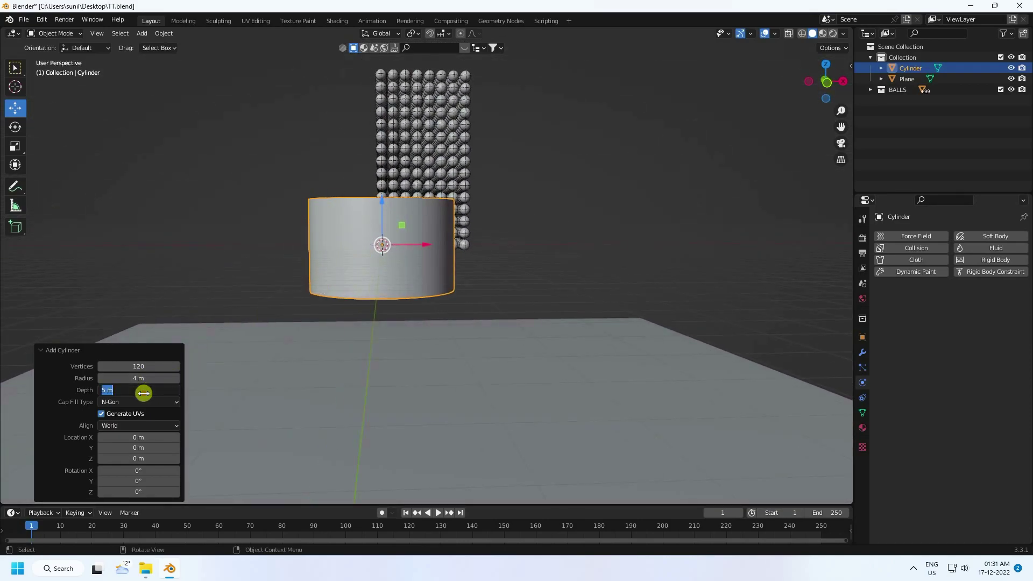
{"action": "type", "text": "8"}
{"action": "key", "text": "Return"}
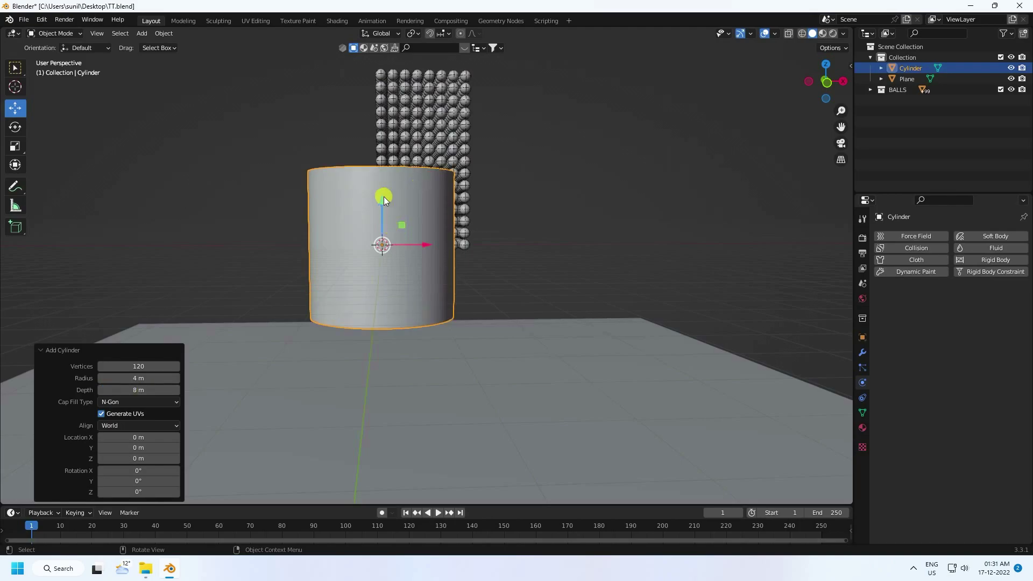
{"action": "key", "text": "KP_7"}
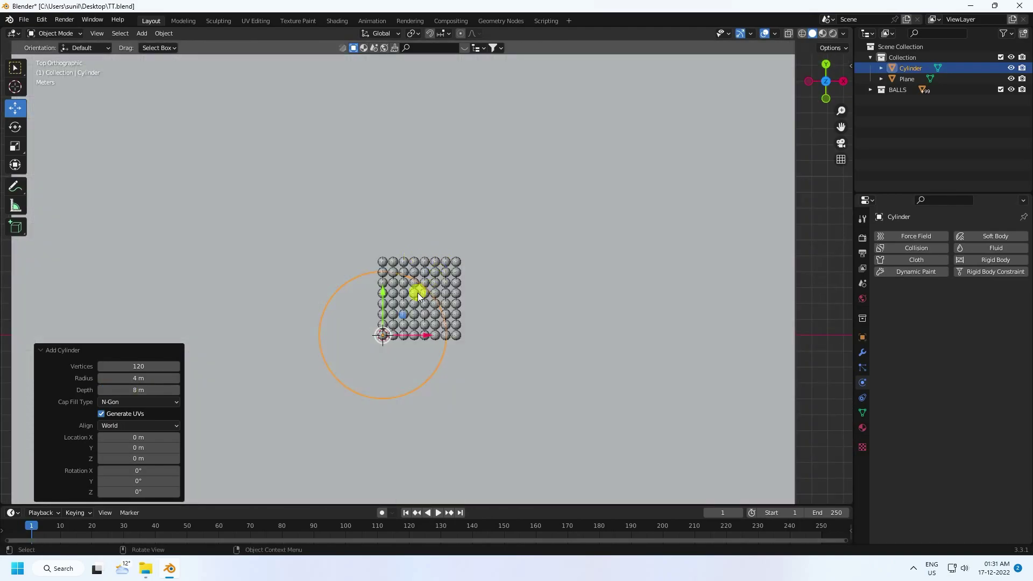
Step: Move the cylinder 2.27 m on X and 2.2863 m on Y under the ball block
{"action": "scroll", "coordinate": [394, 329], "scroll_direction": "up", "scroll_amount": 4}
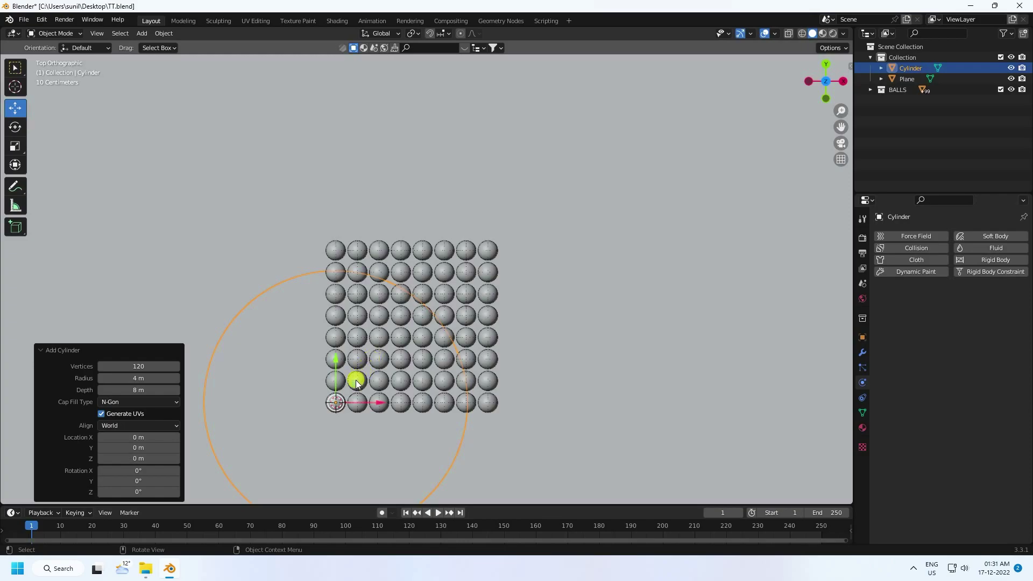
{"action": "left_click_drag", "start_coordinate": [357, 383], "coordinate": [434, 303]}
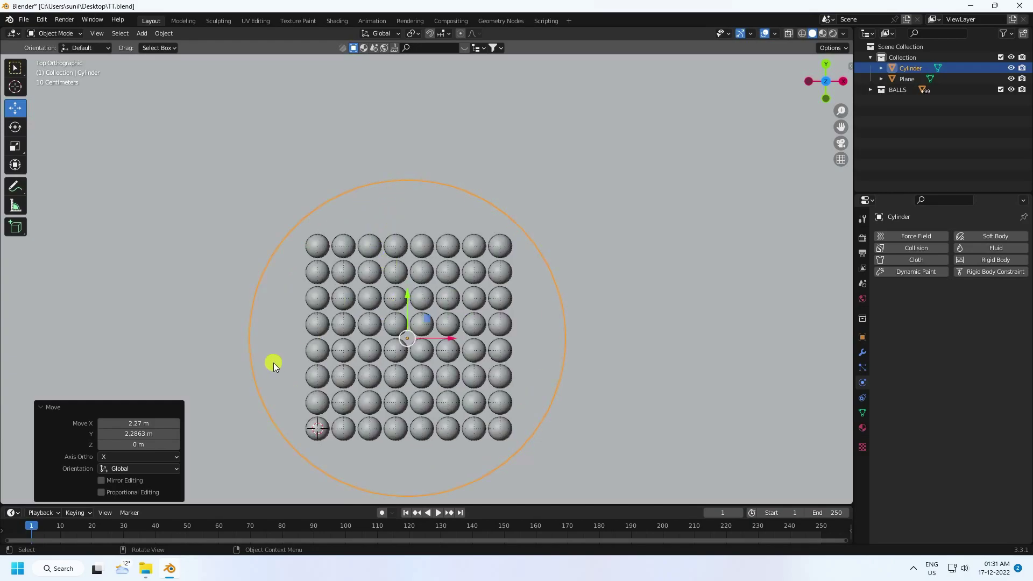
{"action": "middle_click_drag", "start_coordinate": [304, 346], "coordinate": [232, 175]}
{"action": "scroll", "coordinate": [231, 175], "scroll_direction": "down", "scroll_amount": 3}
{"action": "left_click", "coordinate": [231, 176]}
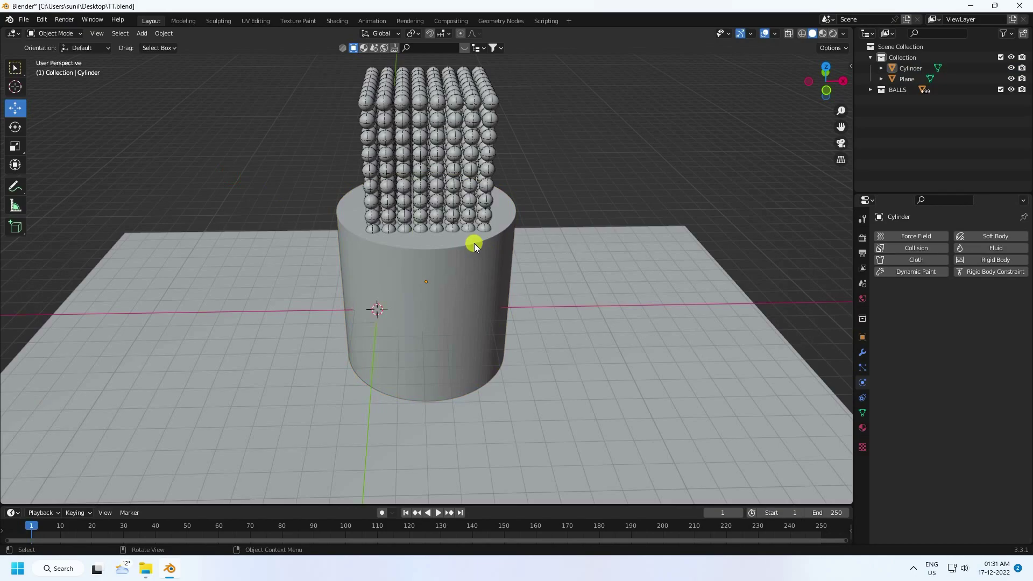
{"action": "scroll", "coordinate": [468, 245], "scroll_direction": "up", "scroll_amount": 3}
Step: In Edit Mode, delete the cylinder's top face
{"action": "left_click", "coordinate": [448, 247]}
{"action": "left_click", "coordinate": [52, 34]}
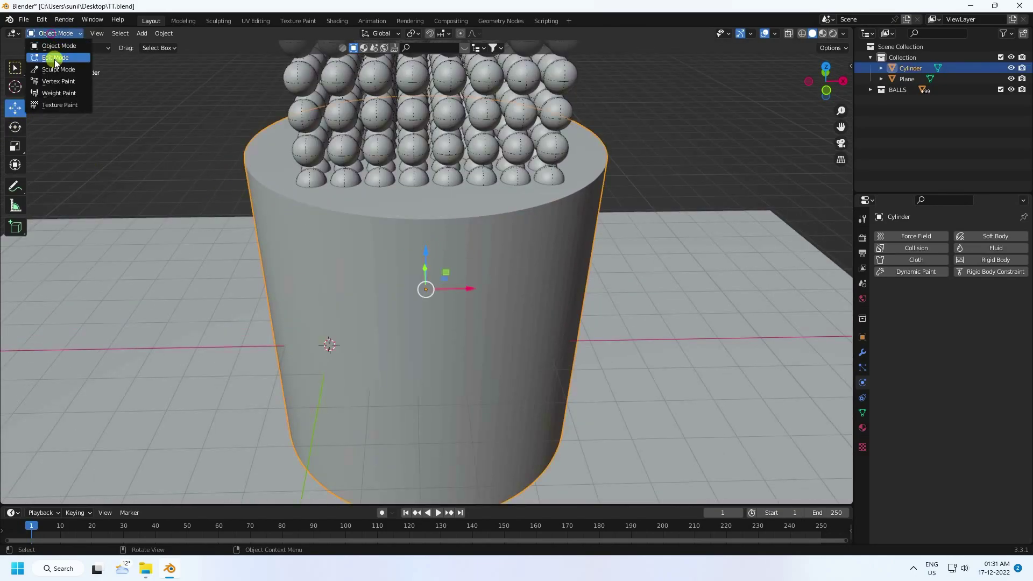
{"action": "left_click", "coordinate": [55, 58]}
{"action": "left_click", "coordinate": [385, 201]}
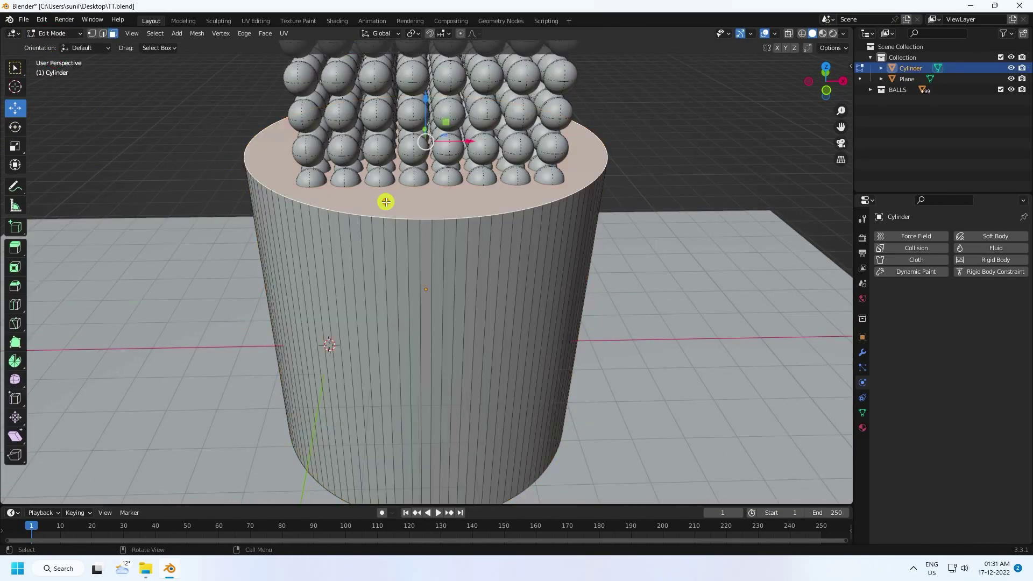
{"action": "key", "text": "x"}
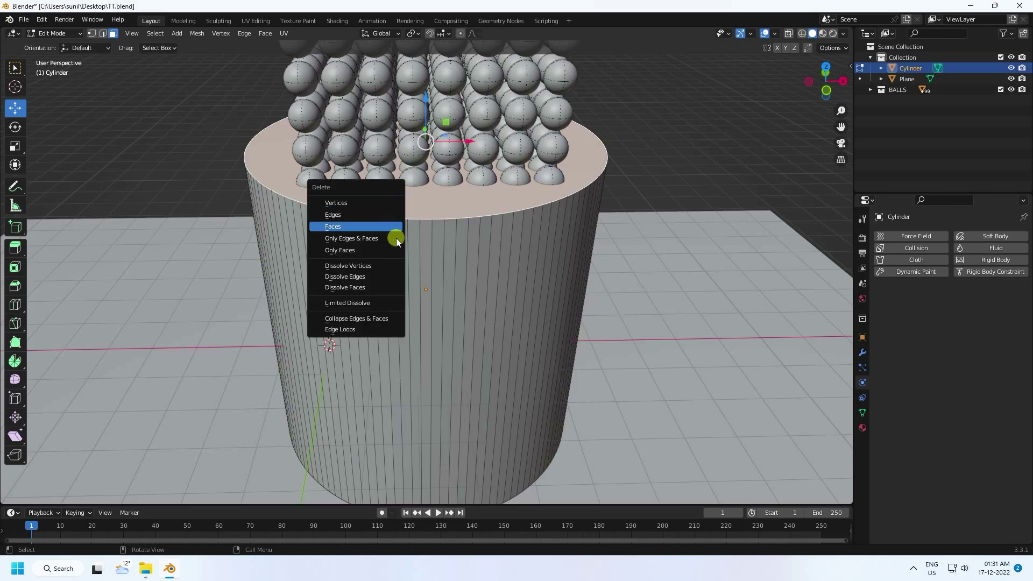
{"action": "left_click", "coordinate": [329, 226]}
Step: Delete the cylinder's bottom face too, leaving an open tube
{"action": "middle_click_drag", "start_coordinate": [427, 261], "coordinate": [380, 210]}
{"action": "left_click", "coordinate": [345, 363]}
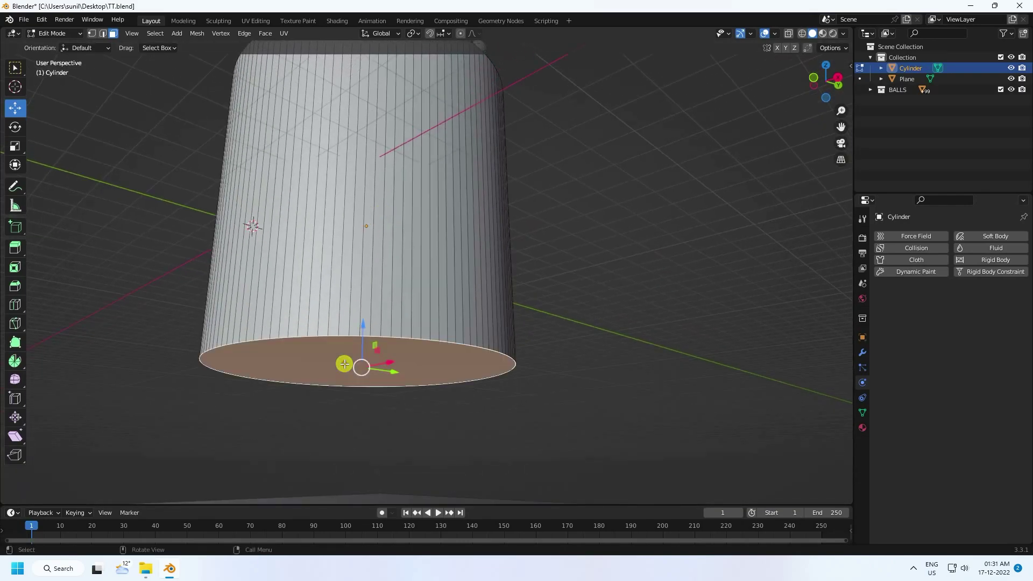
{"action": "key", "text": "x"}
{"action": "left_click", "coordinate": [338, 364]}
{"action": "middle_click_drag", "start_coordinate": [337, 364], "coordinate": [380, 408]}
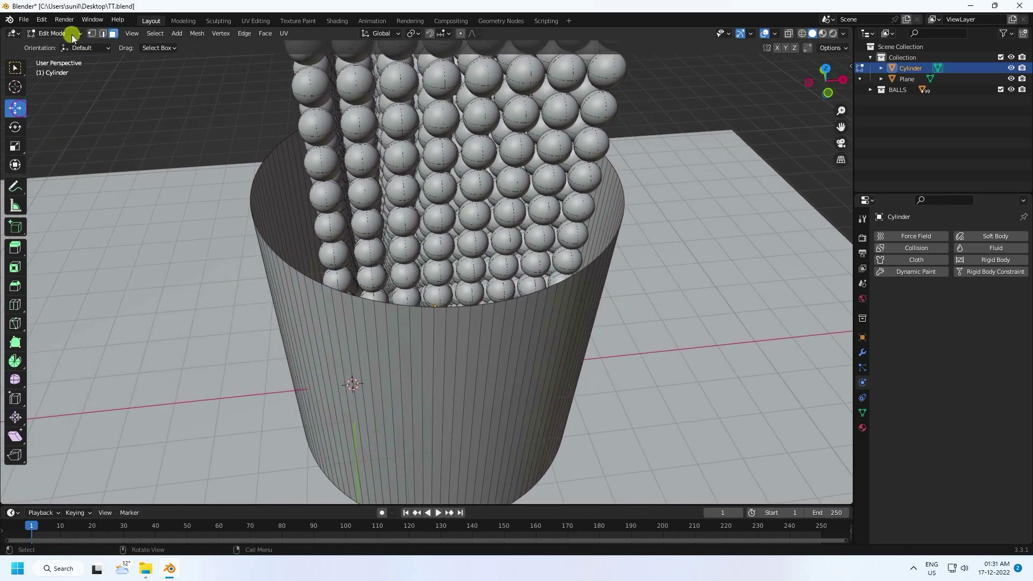
{"action": "middle_click_drag", "start_coordinate": [250, 92], "coordinate": [369, 270]}
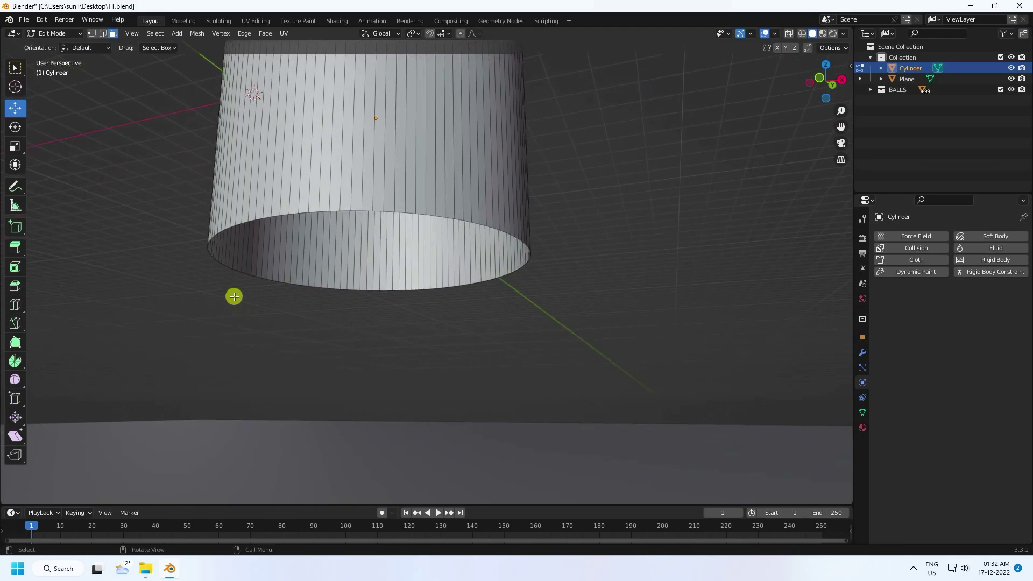
{"action": "scroll", "coordinate": [233, 295], "scroll_direction": "up", "scroll_amount": 3}
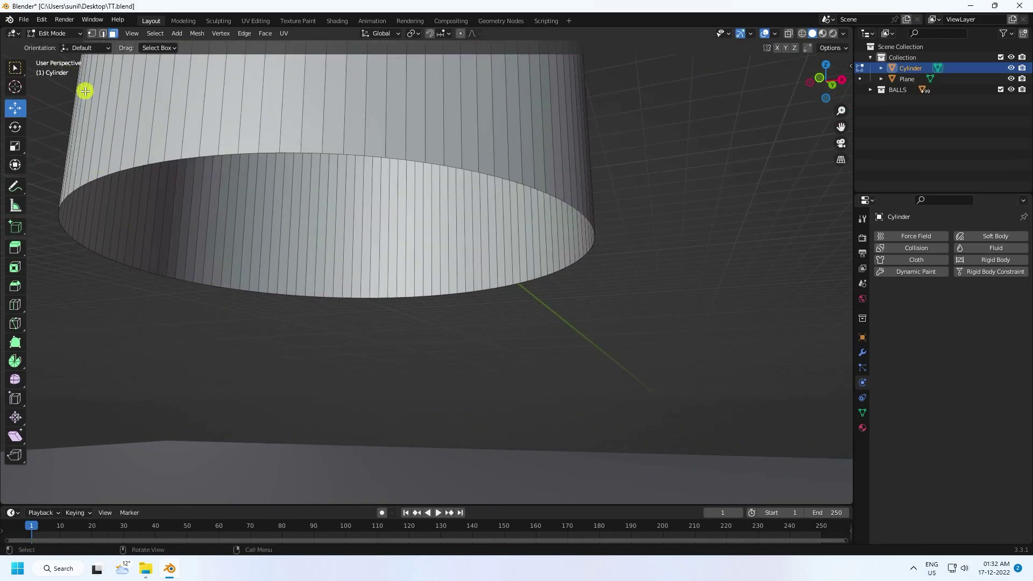
Step: Extrude the cylinder's bottom edge loop, scale it inward and lower it into a cone
{"action": "left_click", "coordinate": [102, 34]}
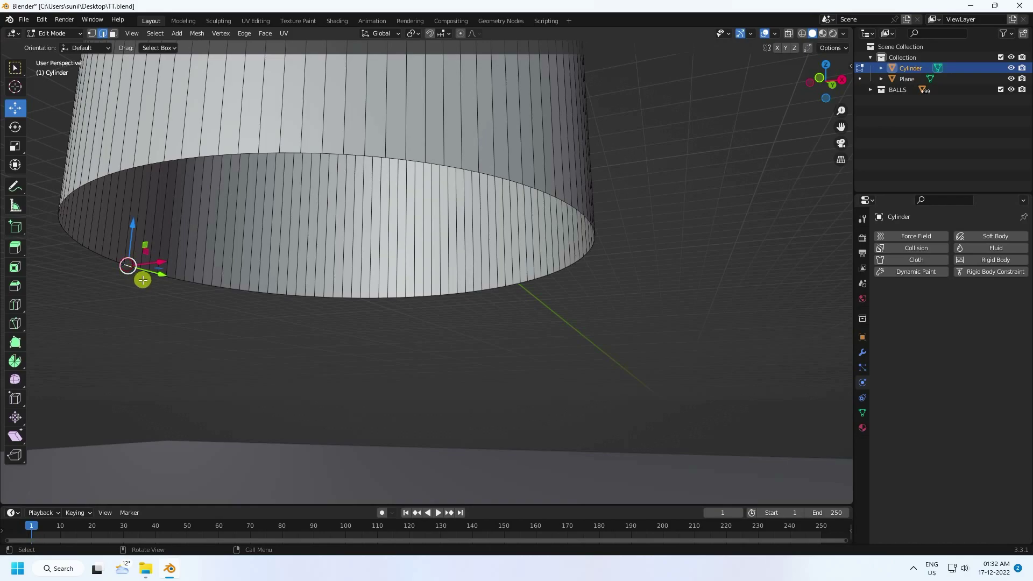
{"action": "left_click", "coordinate": [119, 263], "text": "alt"}
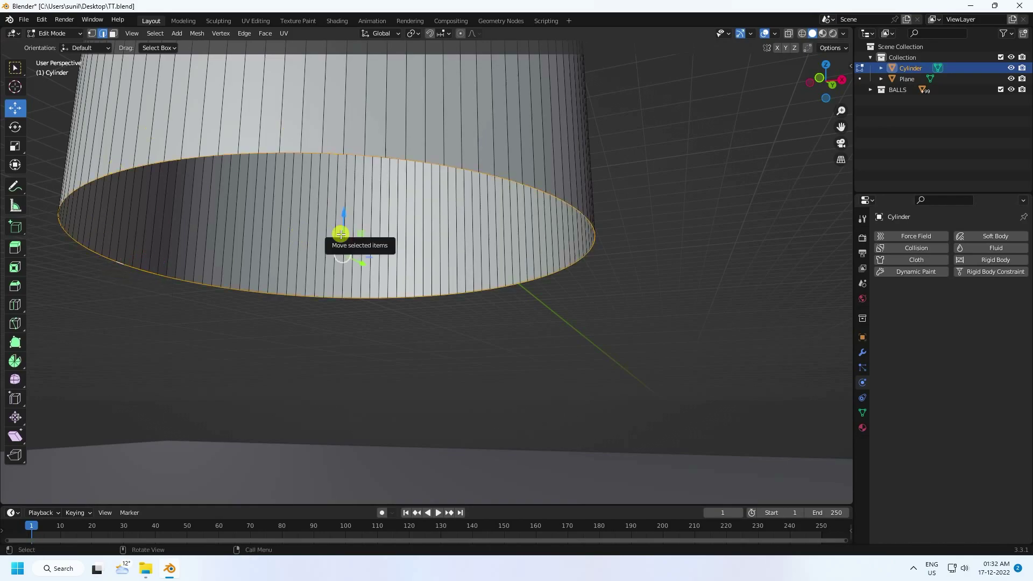
{"action": "left_click_drag", "start_coordinate": [341, 235], "coordinate": [341, 234]}
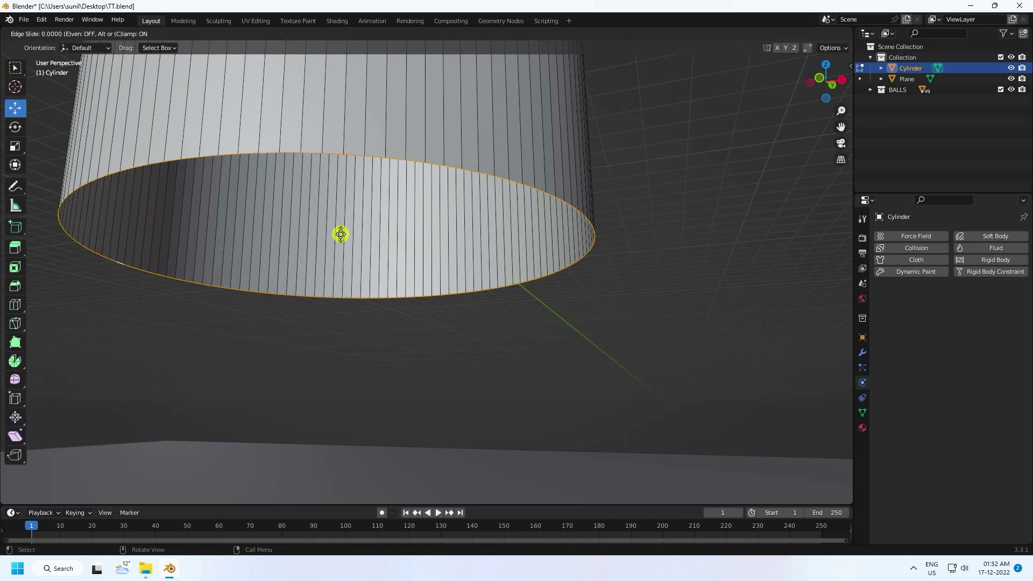
{"action": "left_click", "coordinate": [341, 234]}
{"action": "key", "text": "s"}
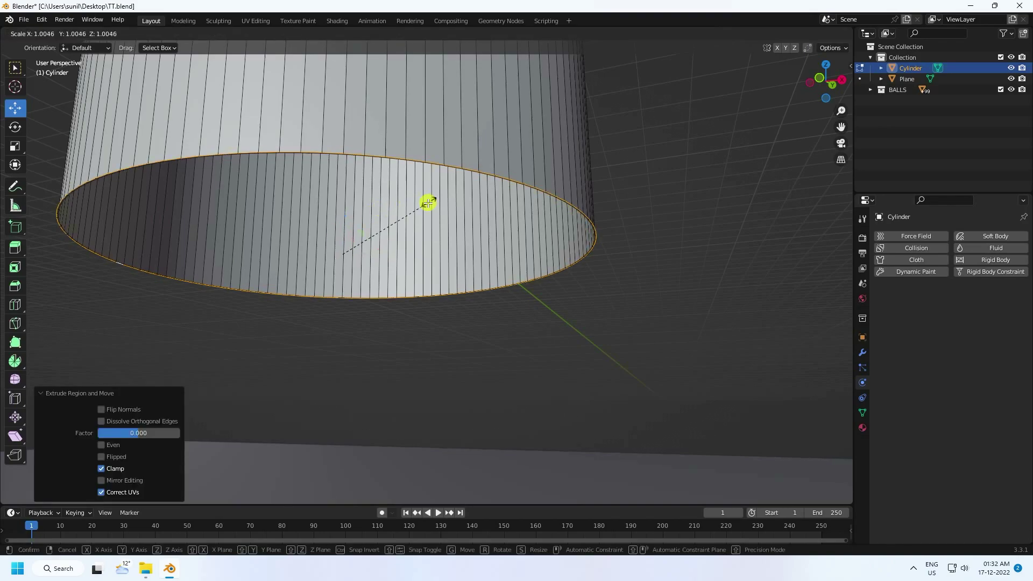
{"action": "left_click", "coordinate": [380, 232]}
{"action": "left_click_drag", "start_coordinate": [342, 213], "coordinate": [341, 312]}
{"action": "scroll", "coordinate": [345, 273], "scroll_direction": "up", "scroll_amount": 5}
{"action": "scroll", "coordinate": [345, 273], "scroll_direction": "down", "scroll_amount": 5}
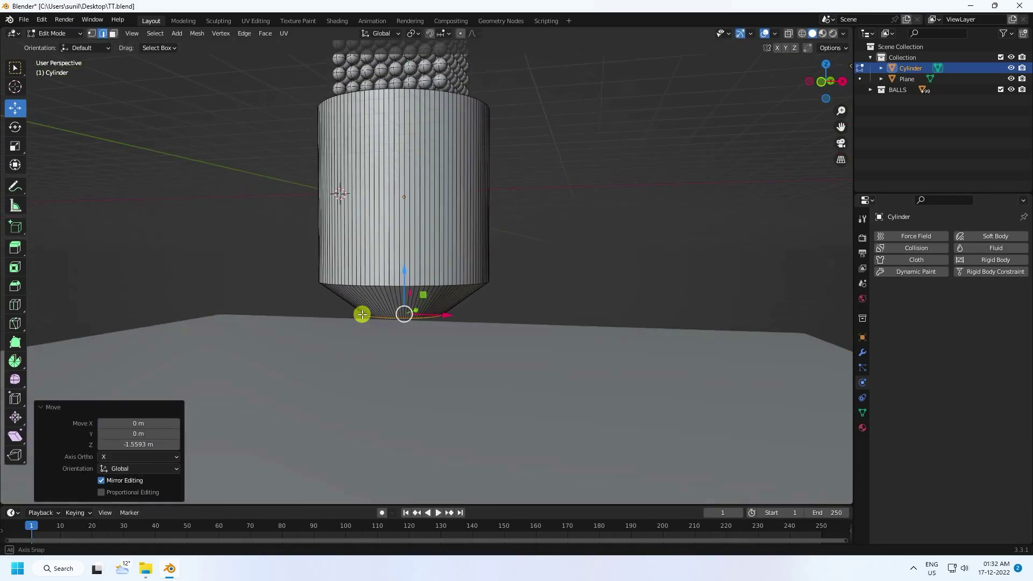
{"action": "scroll", "coordinate": [441, 330], "scroll_direction": "up", "scroll_amount": 3}
{"action": "middle_click_drag", "start_coordinate": [435, 335], "coordinate": [429, 272]}
Step: Scale the bottom ring to 0.925, extrude a spout down along Z, and return to Object Mode
{"action": "key", "text": "s"}
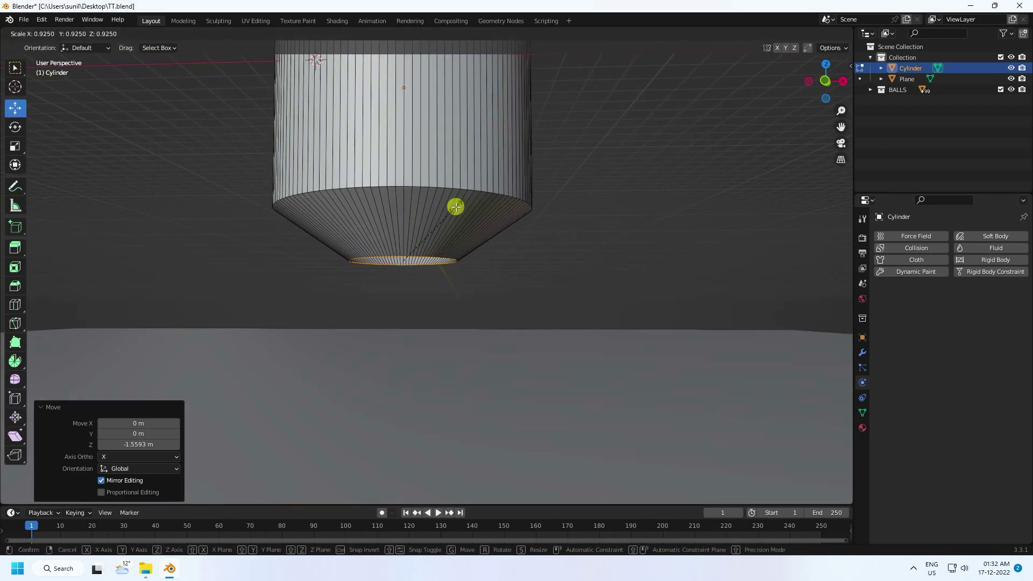
{"action": "left_click", "coordinate": [455, 206]}
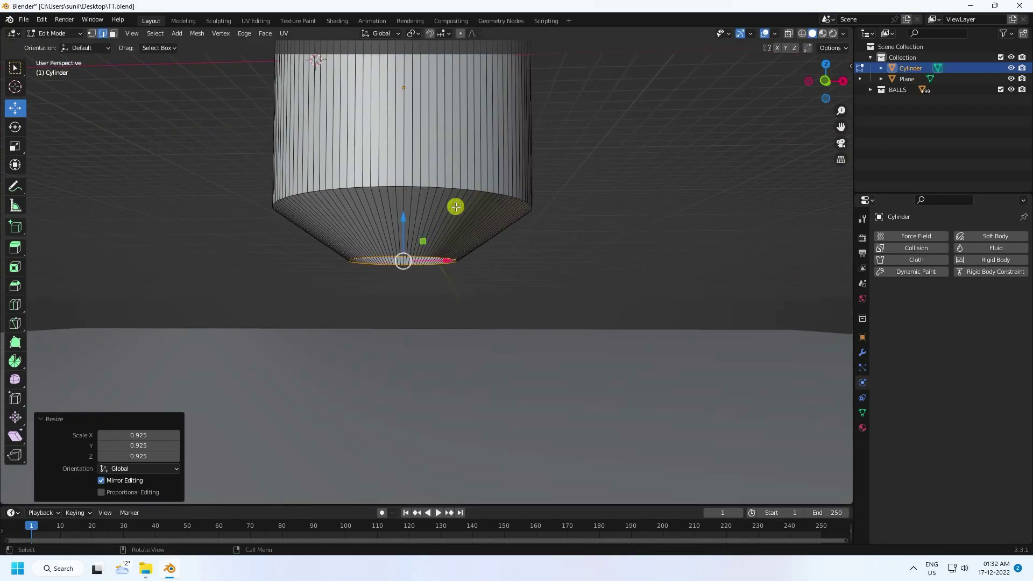
{"action": "key", "text": "e"}
{"action": "right_click", "coordinate": [455, 207]}
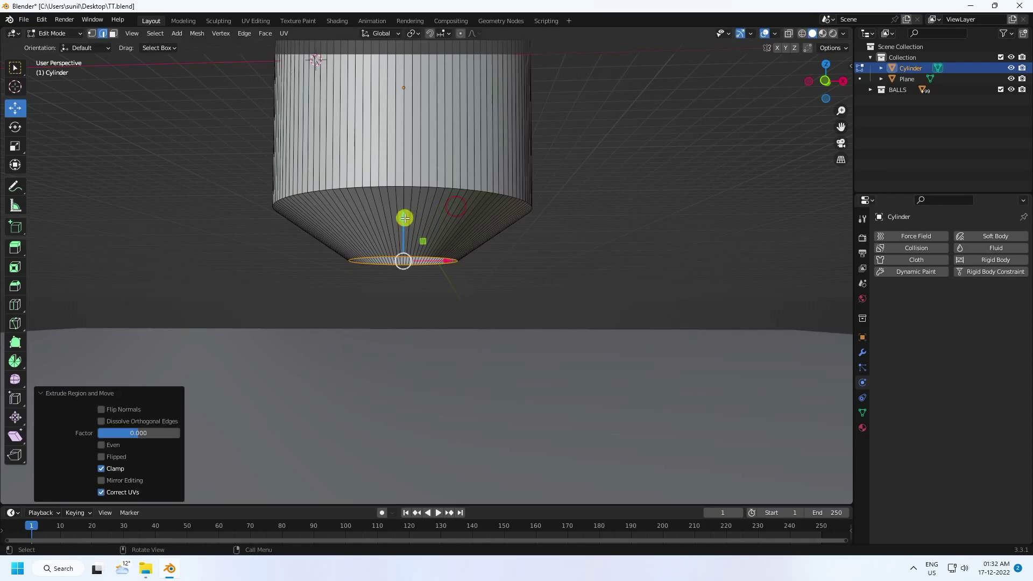
{"action": "key", "text": "g"}
{"action": "key", "text": "z"}
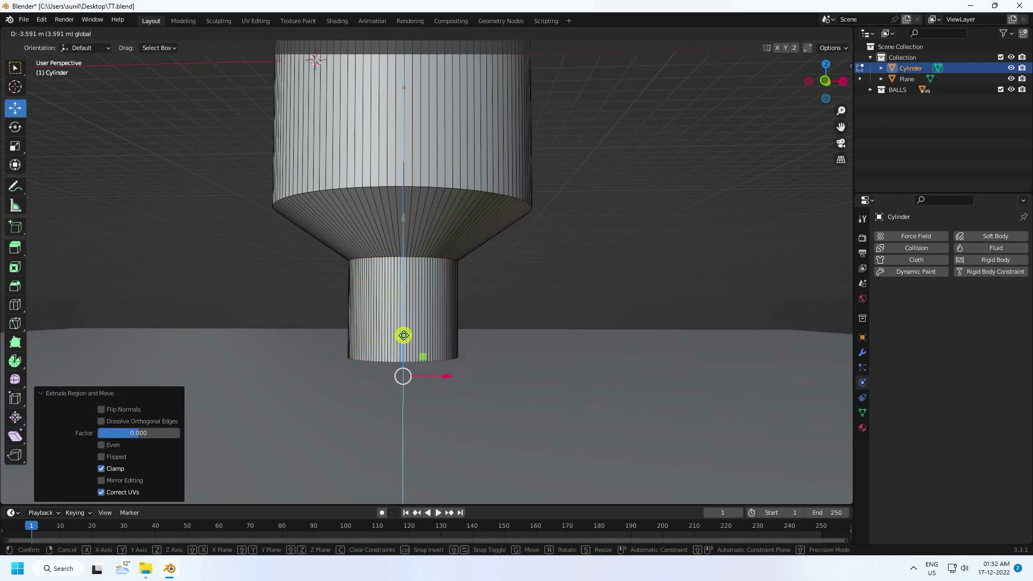
{"action": "left_click", "coordinate": [404, 335]}
{"action": "scroll", "coordinate": [442, 330], "scroll_direction": "down", "scroll_amount": 3}
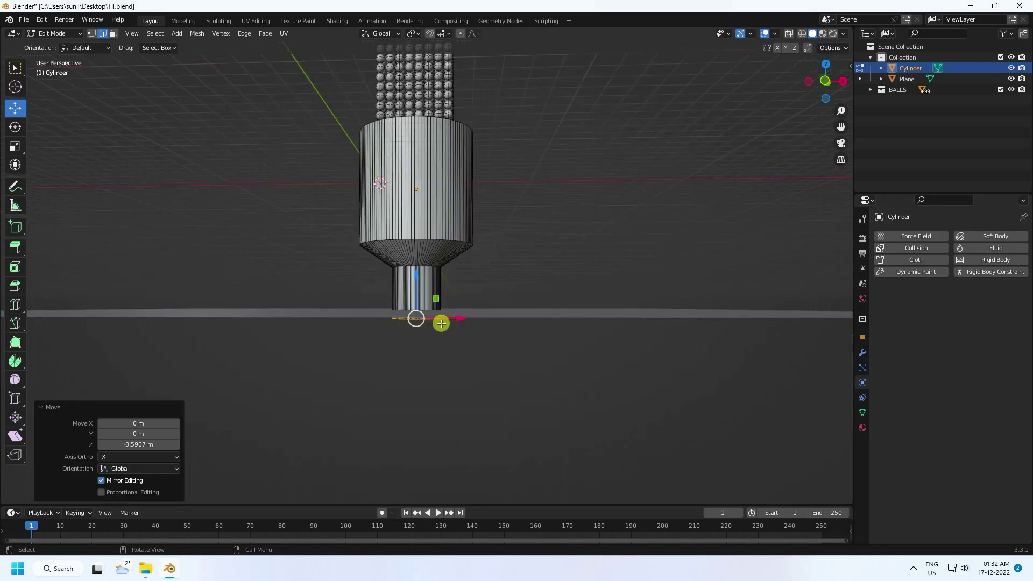
{"action": "left_click", "coordinate": [66, 33]}
{"action": "left_click", "coordinate": [50, 47]}
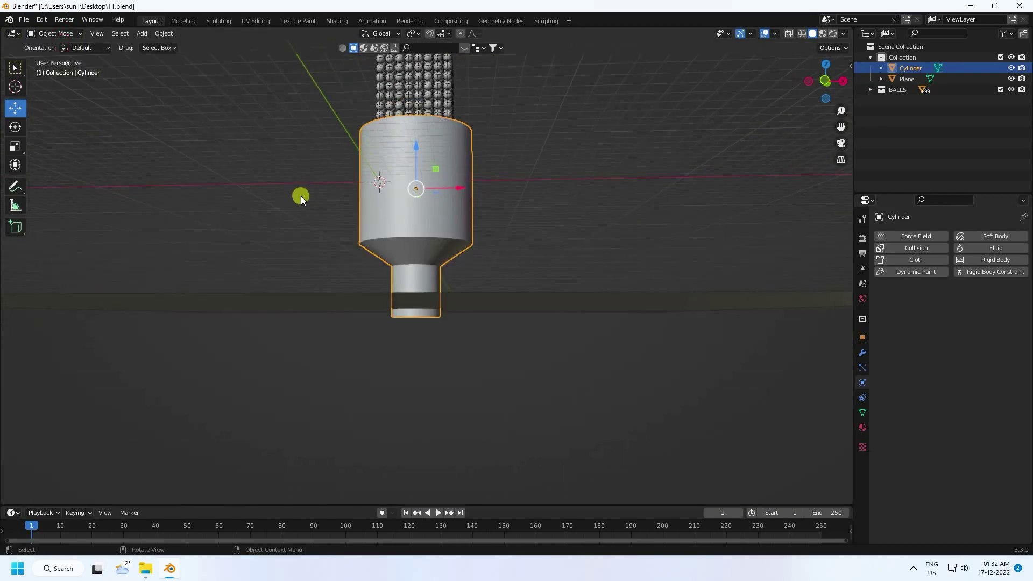
Step: Lower the ground plane to -8.11 m
{"action": "left_click", "coordinate": [272, 276]}
{"action": "left_click", "coordinate": [271, 299]}
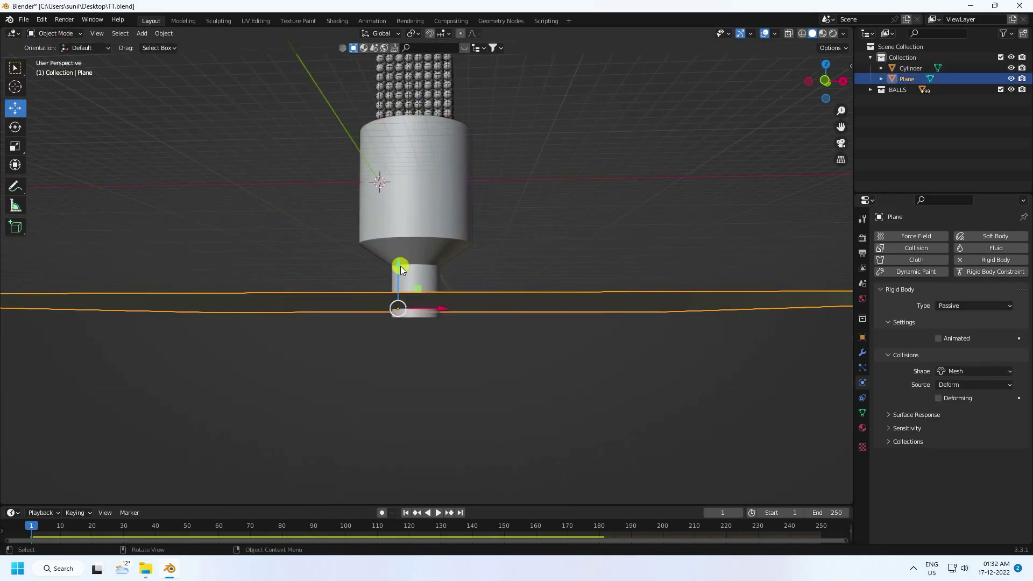
{"action": "left_click_drag", "start_coordinate": [400, 266], "coordinate": [387, 392]}
{"action": "middle_click_drag", "start_coordinate": [387, 392], "coordinate": [230, 111]}
Step: Add a UV sphere, move it down near the ground, and scale it to 4.05
{"action": "left_click", "coordinate": [141, 33]}
{"action": "mouse_move", "coordinate": [168, 47]}
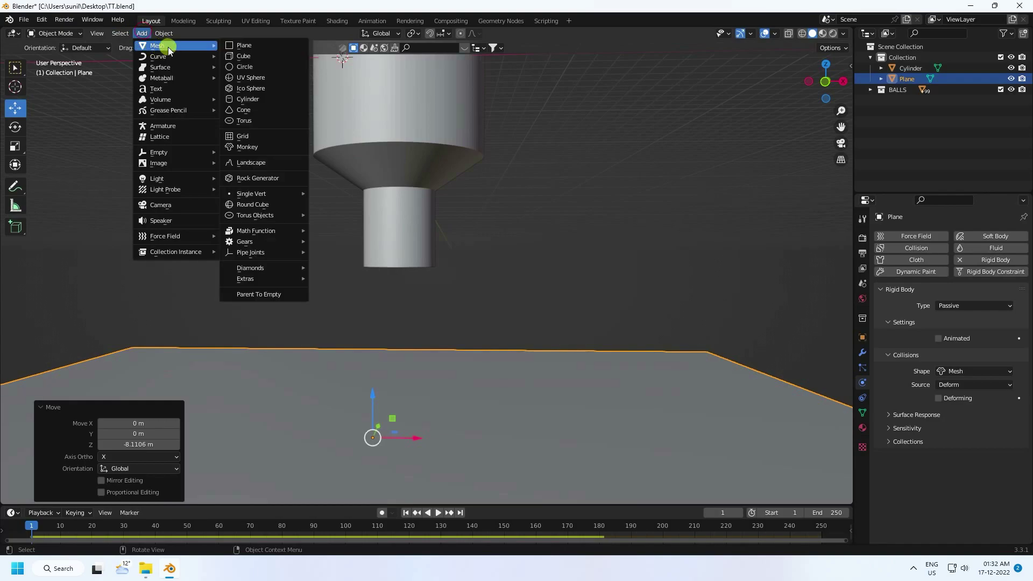
{"action": "left_click", "coordinate": [253, 79]}
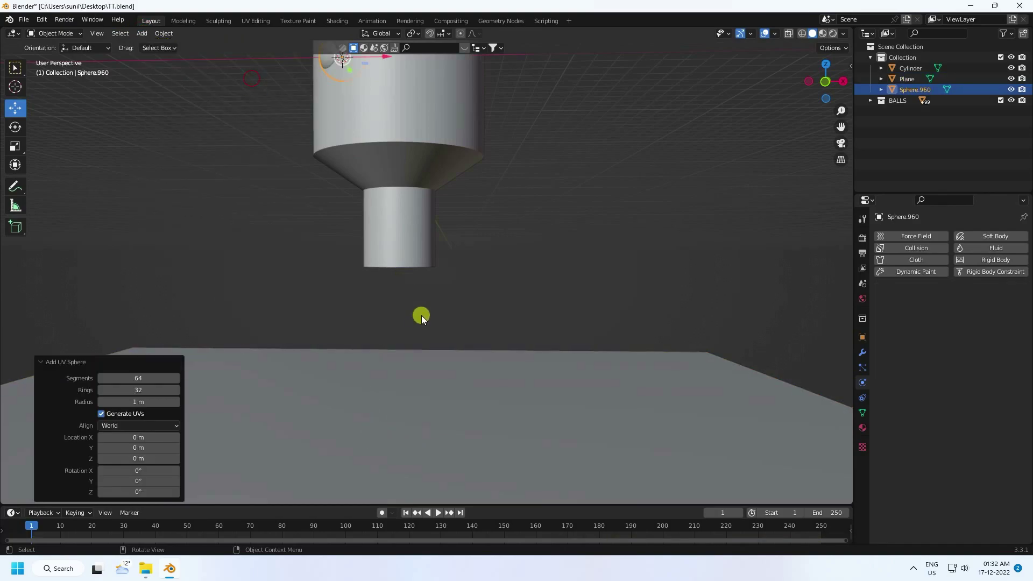
{"action": "scroll", "coordinate": [367, 260], "scroll_direction": "down", "scroll_amount": 4}
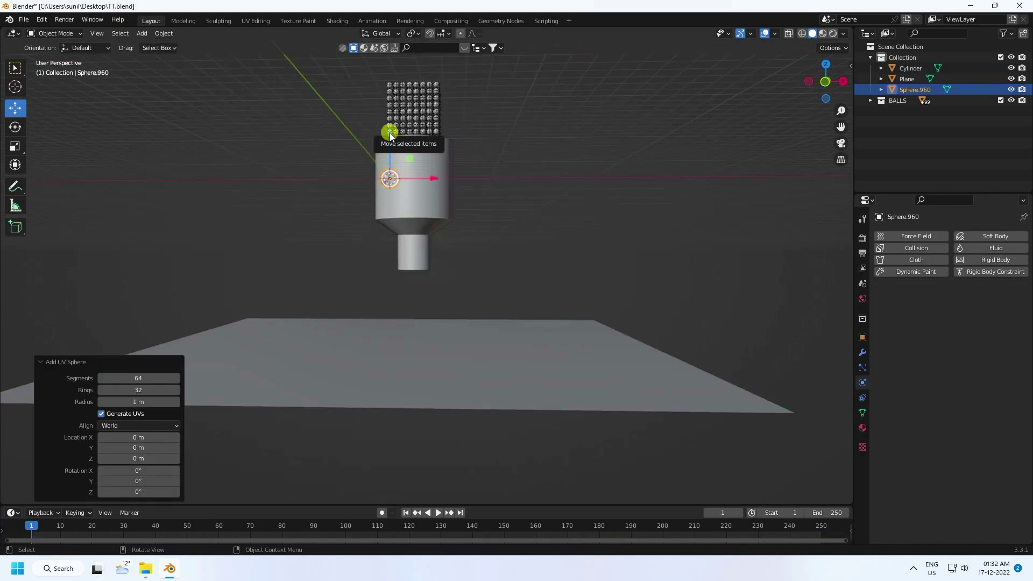
{"action": "left_click_drag", "start_coordinate": [391, 135], "coordinate": [388, 269]}
{"action": "scroll", "coordinate": [398, 323], "scroll_direction": "up", "scroll_amount": 5}
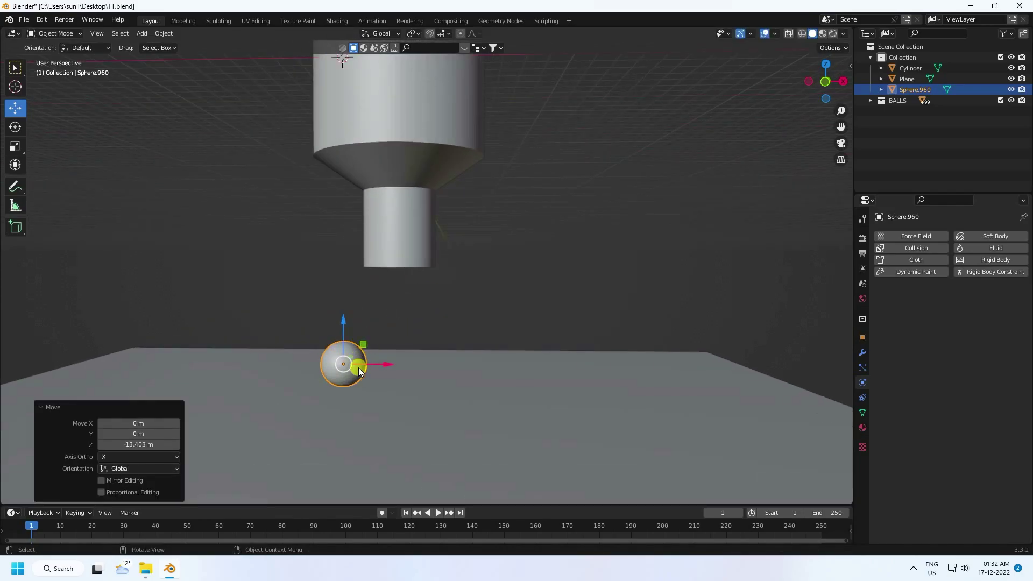
{"action": "key", "text": "s"}
{"action": "left_click", "coordinate": [524, 267]}
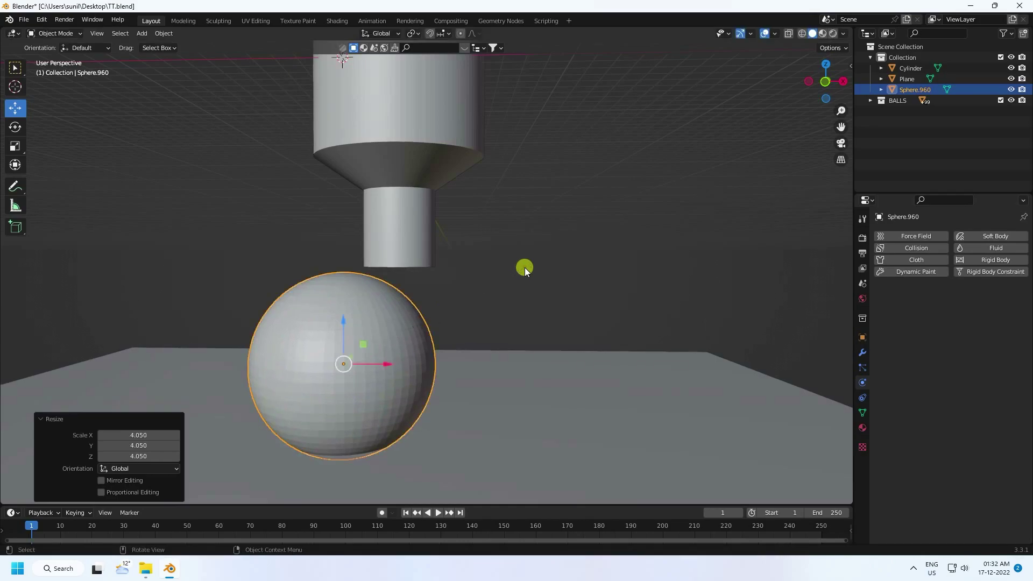
Step: In front view, slide the sphere along X under the spout, enlarge it slightly, and switch to wireframe shading
{"action": "key", "text": "KP_1"}
{"action": "left_click_drag", "start_coordinate": [399, 352], "coordinate": [444, 350]}
{"action": "scroll", "coordinate": [444, 350], "scroll_direction": "up", "scroll_amount": 2}
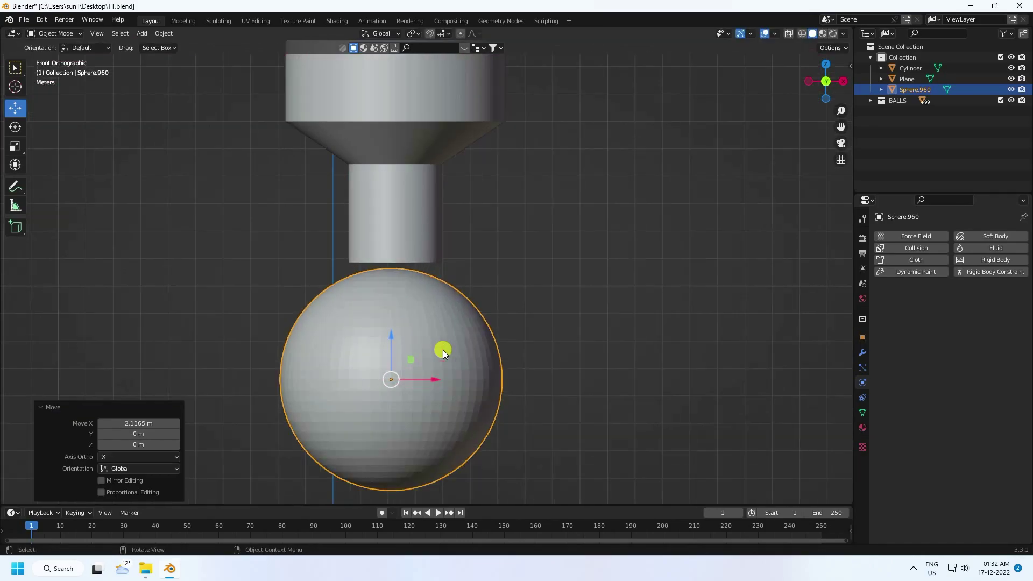
{"action": "middle_click_drag", "start_coordinate": [453, 352], "coordinate": [444, 319], "text": "shift"}
{"action": "key", "text": "s"}
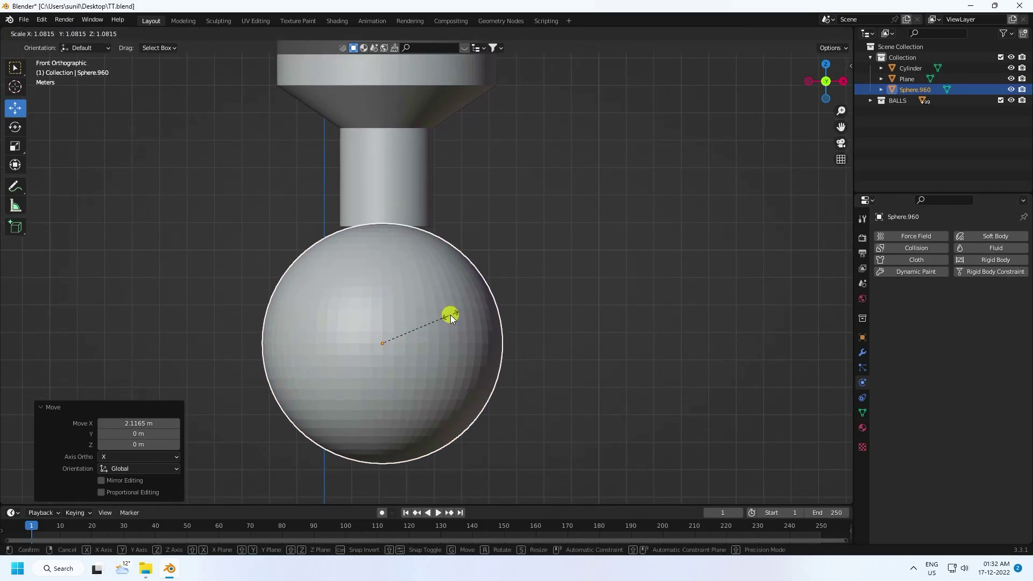
{"action": "left_click", "coordinate": [451, 315]}
{"action": "left_click", "coordinate": [468, 316]}
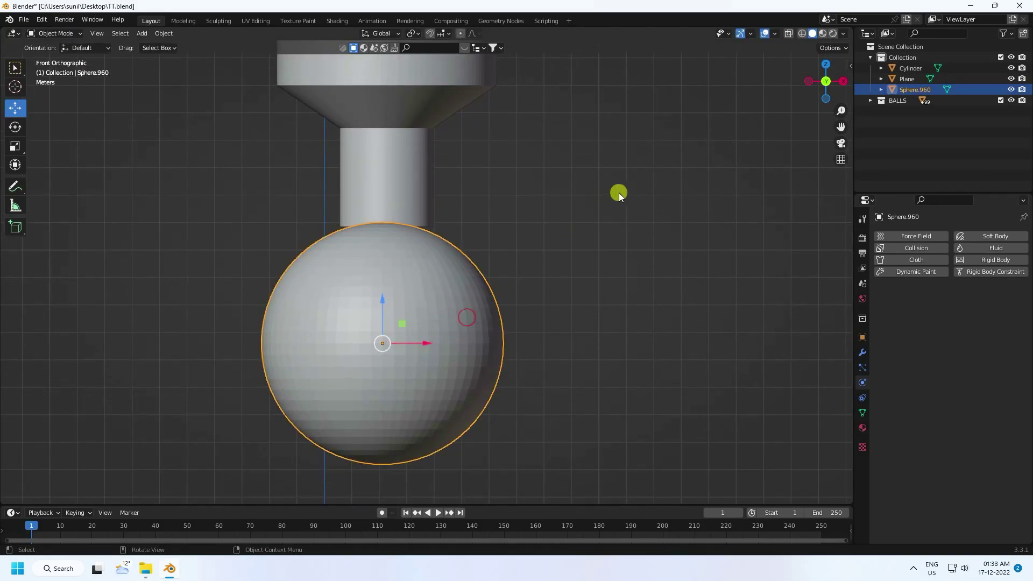
{"action": "left_click", "coordinate": [802, 33]}
Step: In Edit Mode, box-select the sphere's upper-half faces and delete them
{"action": "left_click", "coordinate": [51, 34]}
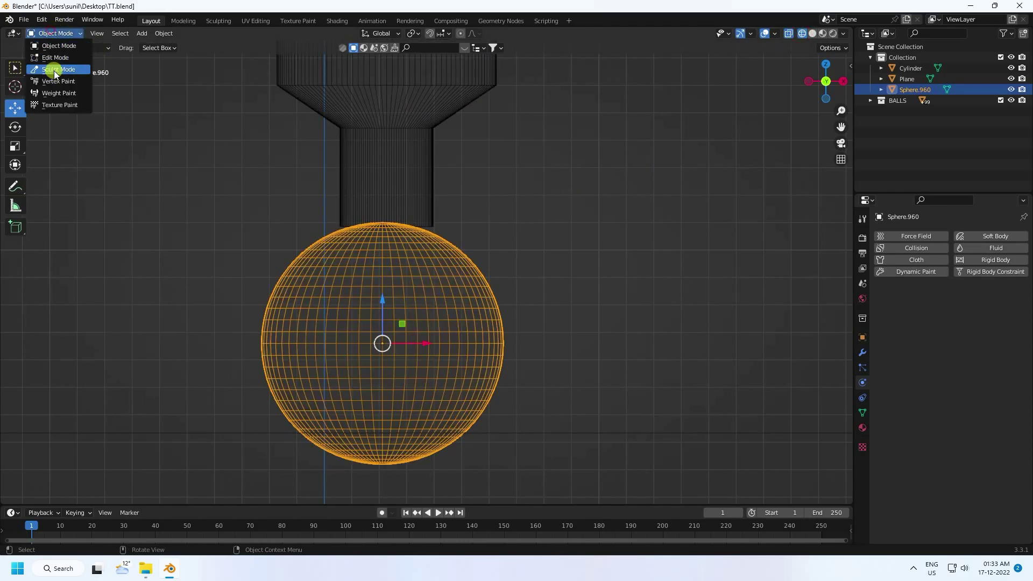
{"action": "left_click", "coordinate": [55, 57]}
{"action": "left_click", "coordinate": [113, 34]}
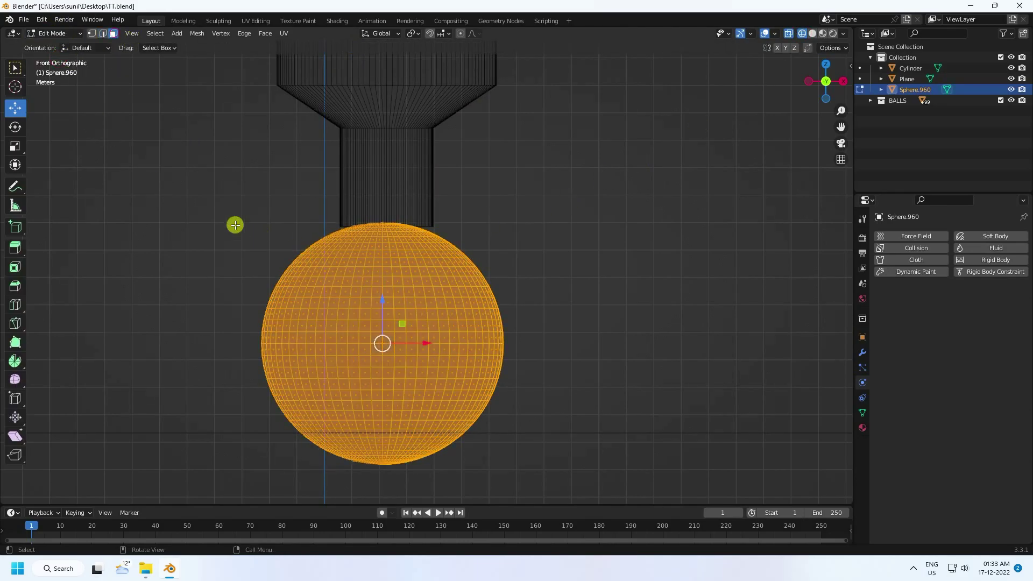
{"action": "left_click_drag", "start_coordinate": [215, 211], "coordinate": [623, 382]}
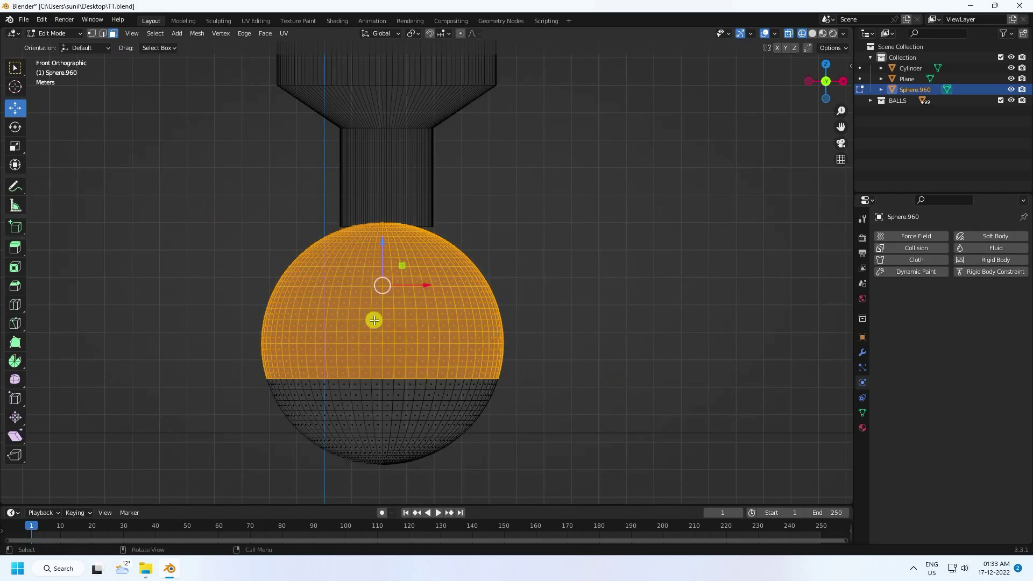
{"action": "key", "text": "x"}
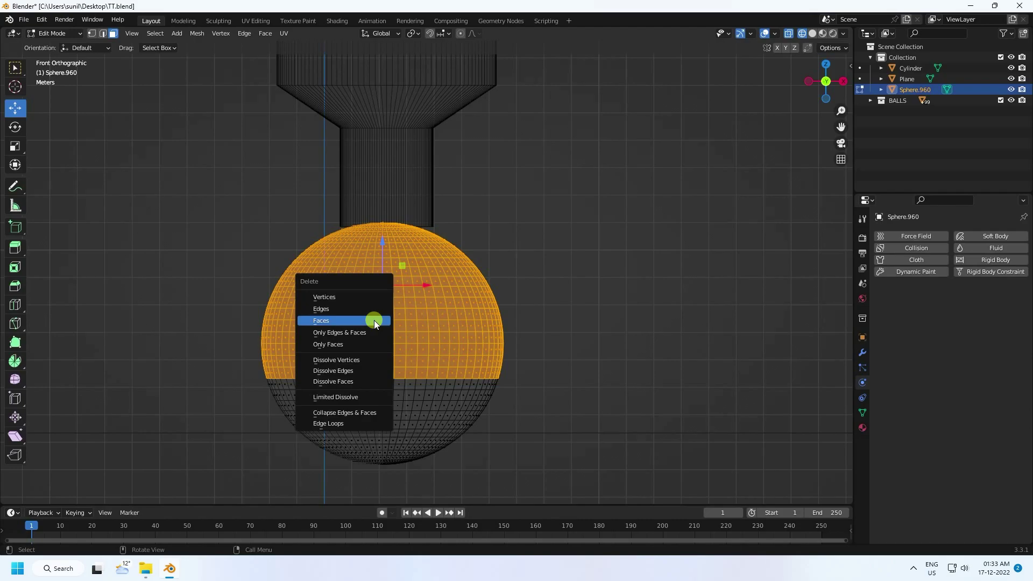
{"action": "left_click", "coordinate": [373, 321]}
Step: Back in Object Mode with solid shading, lower the ground plane along Z under the bowl
{"action": "left_click", "coordinate": [54, 34]}
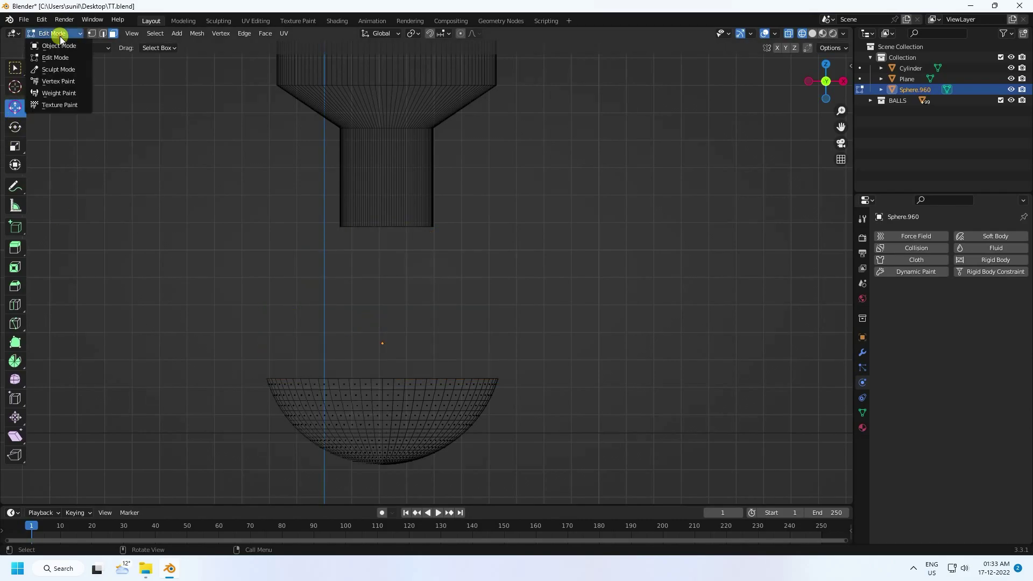
{"action": "left_click", "coordinate": [51, 44]}
{"action": "middle_click_drag", "start_coordinate": [449, 246], "coordinate": [408, 272]}
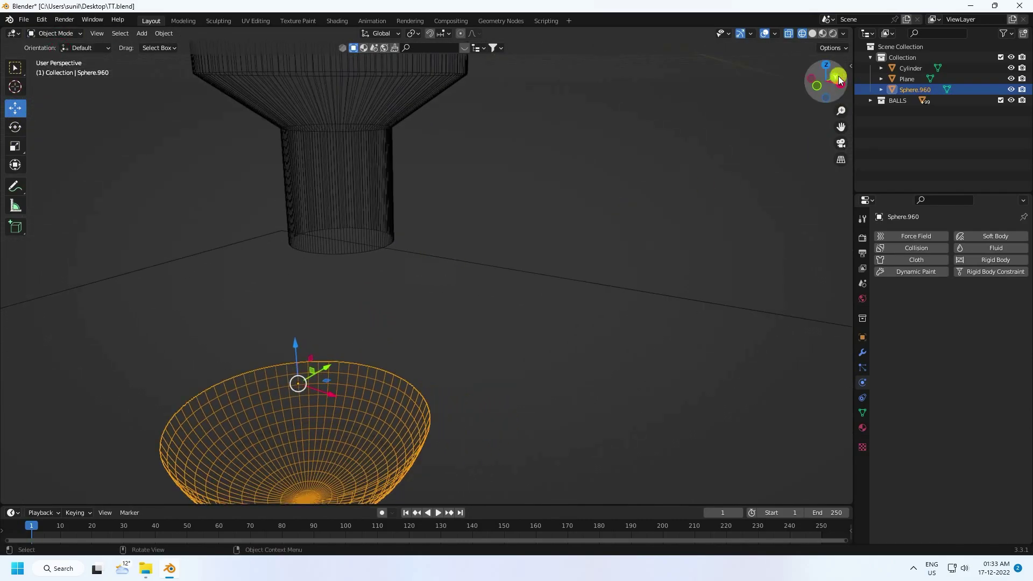
{"action": "left_click", "coordinate": [812, 34]}
{"action": "mouse_move", "coordinate": [451, 321]}
{"action": "middle_mouse_down"}
{"action": "mouse_move", "coordinate": [373, 333]}
{"action": "mouse_move", "coordinate": [440, 273]}
{"action": "mouse_move", "coordinate": [479, 318]}
{"action": "mouse_move", "coordinate": [457, 278]}
{"action": "mouse_move", "coordinate": [489, 292]}
{"action": "middle_mouse_up"}
{"action": "left_click", "coordinate": [653, 341]}
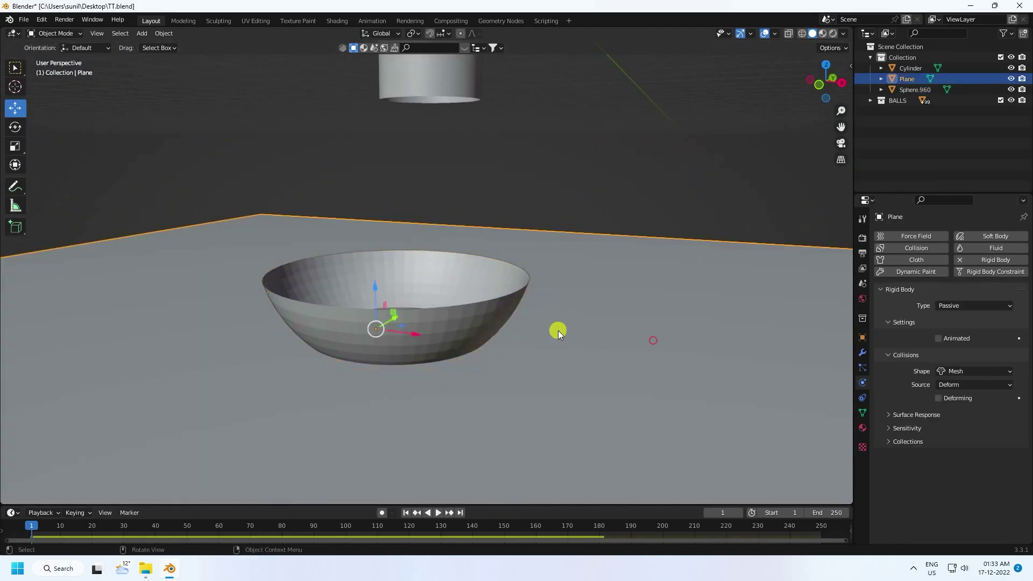
{"action": "middle_click_drag", "start_coordinate": [380, 315], "coordinate": [467, 336]}
{"action": "scroll", "coordinate": [467, 336], "scroll_direction": "up", "scroll_amount": 3}
{"action": "middle_click_drag", "start_coordinate": [348, 245], "coordinate": [385, 272], "text": "shift"}
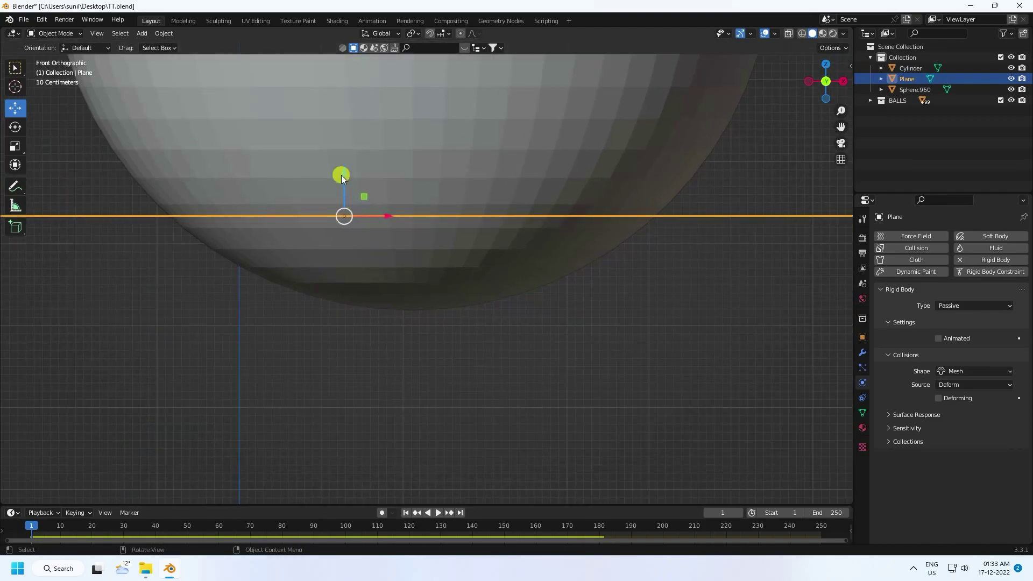
{"action": "left_click_drag", "start_coordinate": [342, 173], "coordinate": [362, 269]}
{"action": "middle_click_drag", "start_coordinate": [362, 269], "coordinate": [463, 316]}
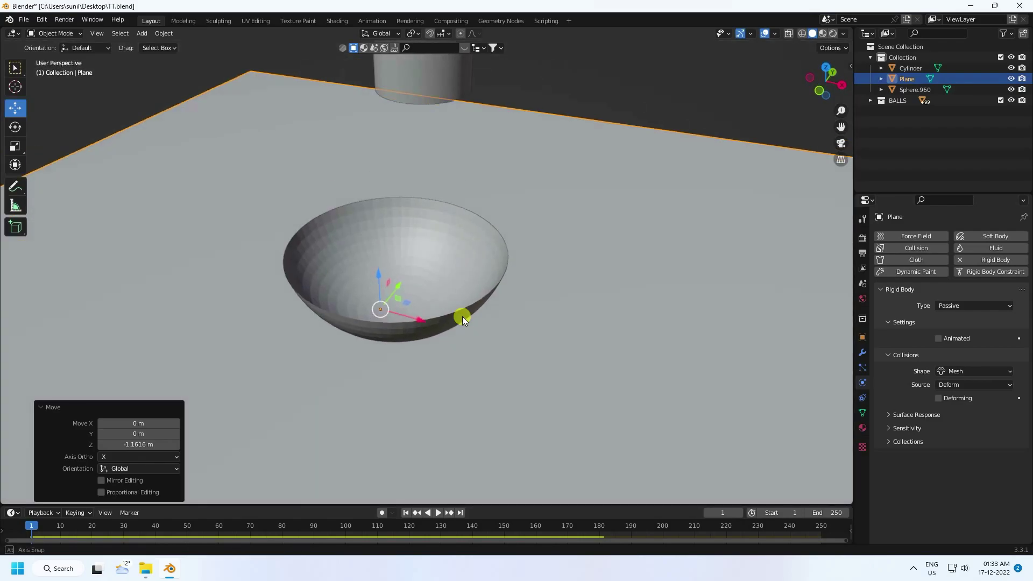
Step: Apply Shade Smooth to the Sphere.960 bowl from its context menu
{"action": "left_click", "coordinate": [470, 249]}
{"action": "right_click", "coordinate": [467, 243]}
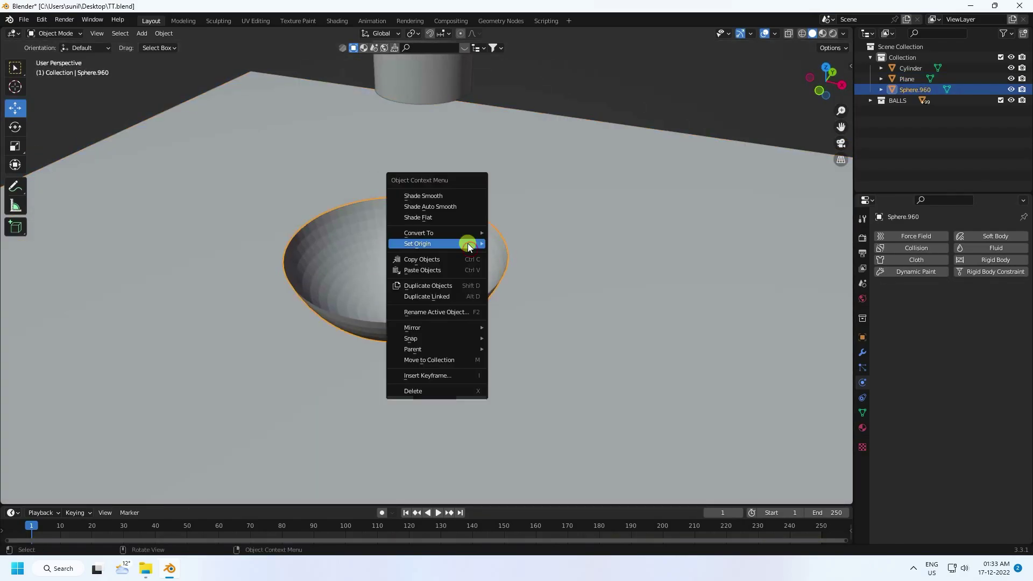
{"action": "left_click", "coordinate": [424, 196]}
{"action": "scroll", "coordinate": [424, 257], "scroll_direction": "up", "scroll_amount": 5}
{"action": "scroll", "coordinate": [425, 257], "scroll_direction": "down", "scroll_amount": 5}
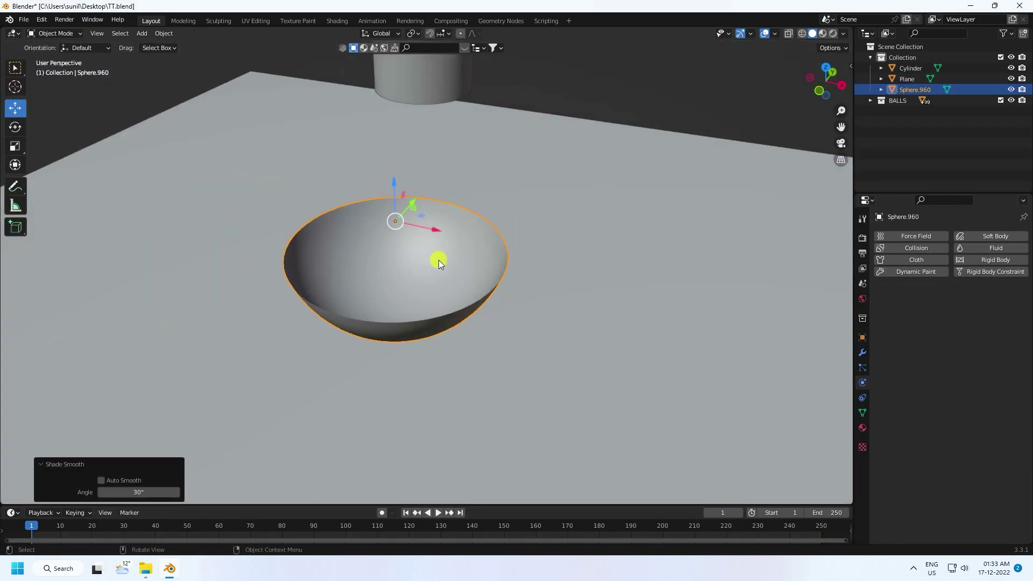
{"action": "scroll", "coordinate": [438, 260], "scroll_direction": "up", "scroll_amount": 3}
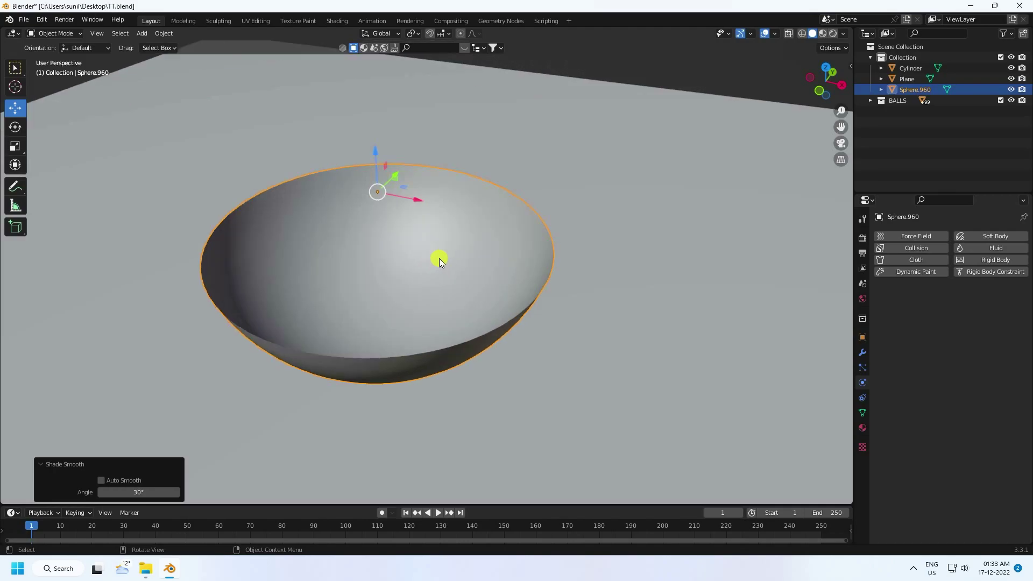
Step: Add a Solidify modifier to the bowl with -0.05 m thickness and apply it
{"action": "left_click", "coordinate": [863, 355]}
{"action": "left_click", "coordinate": [890, 237]}
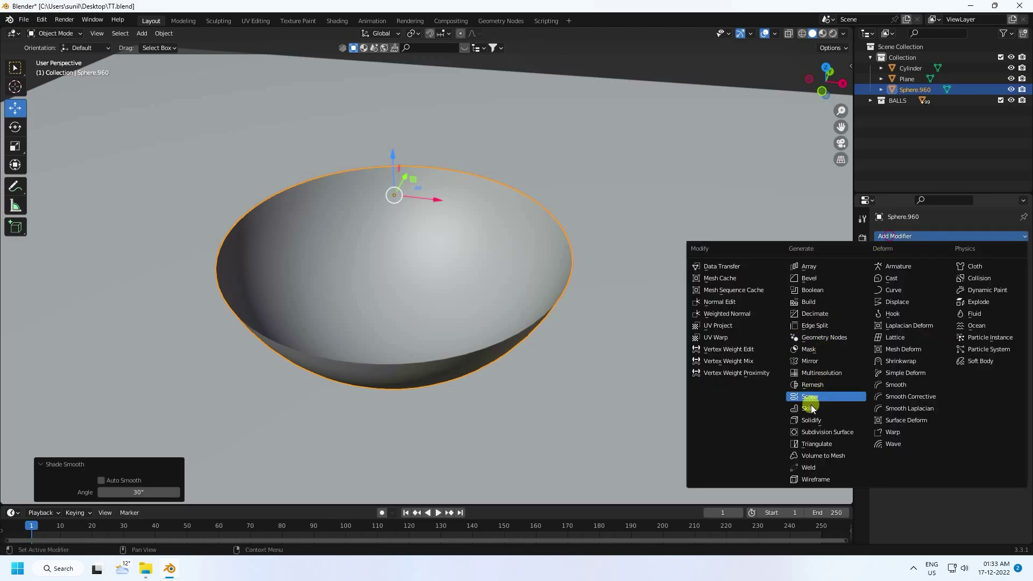
{"action": "left_click", "coordinate": [813, 421]}
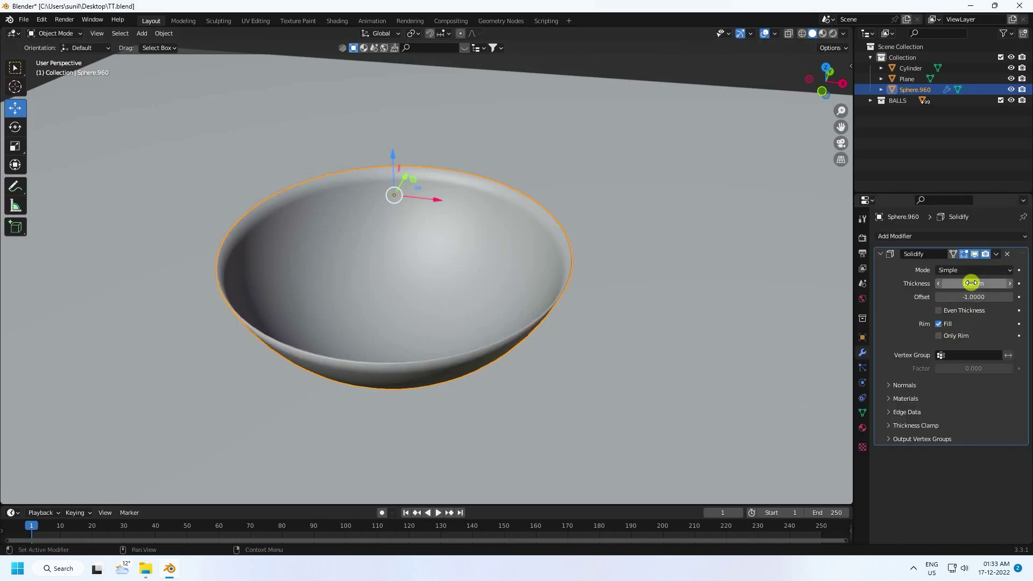
{"action": "left_click_drag", "start_coordinate": [974, 284], "coordinate": [968, 283]}
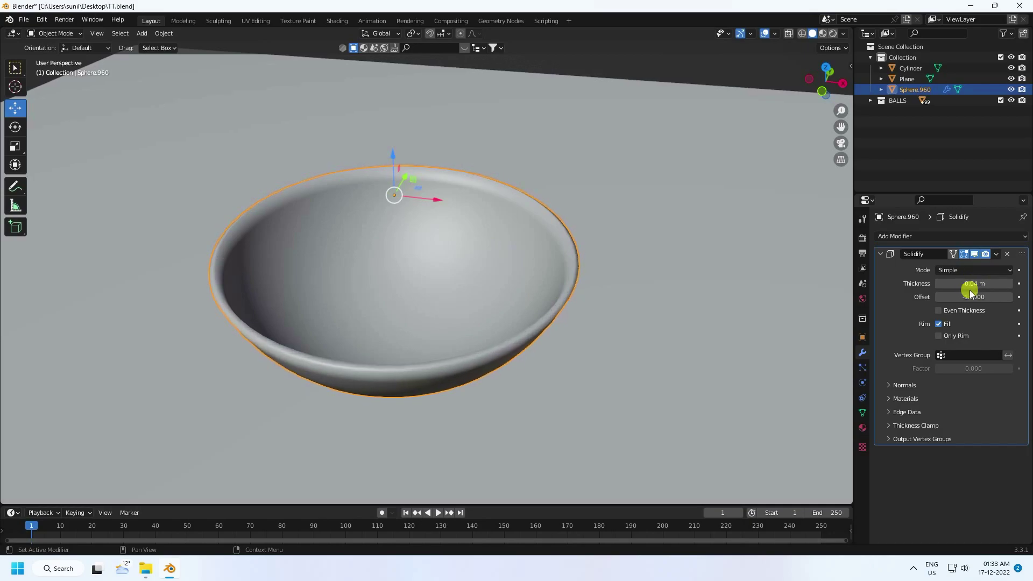
{"action": "left_click", "coordinate": [940, 283]}
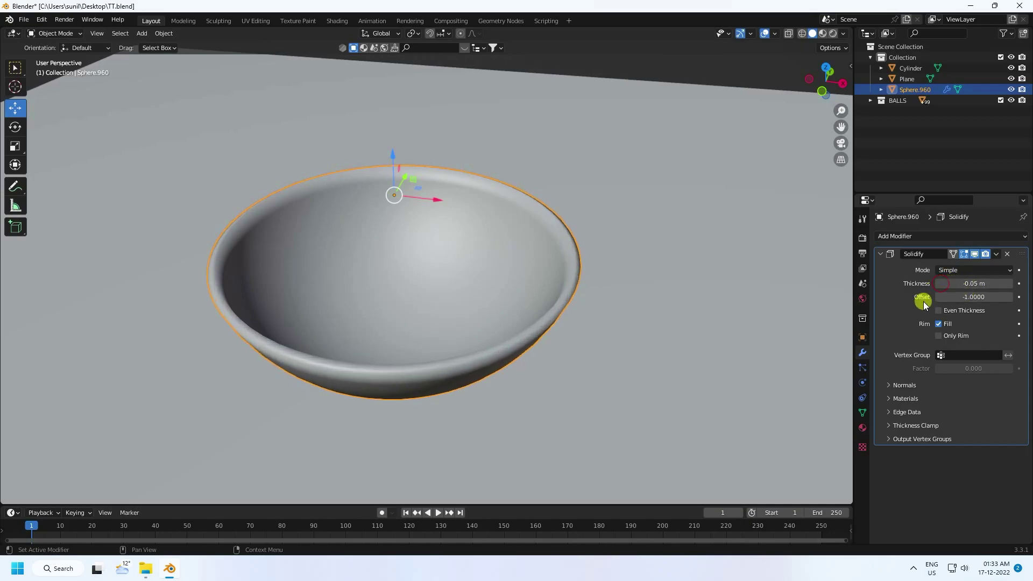
{"action": "left_click", "coordinate": [997, 254]}
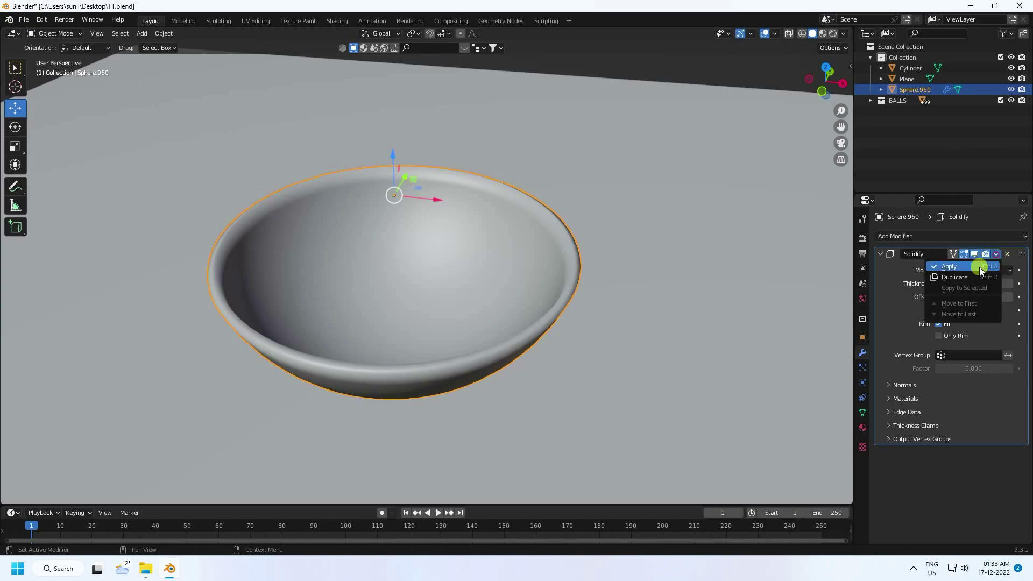
{"action": "left_click", "coordinate": [950, 267]}
{"action": "scroll", "coordinate": [466, 338], "scroll_direction": "up", "scroll_amount": 2}
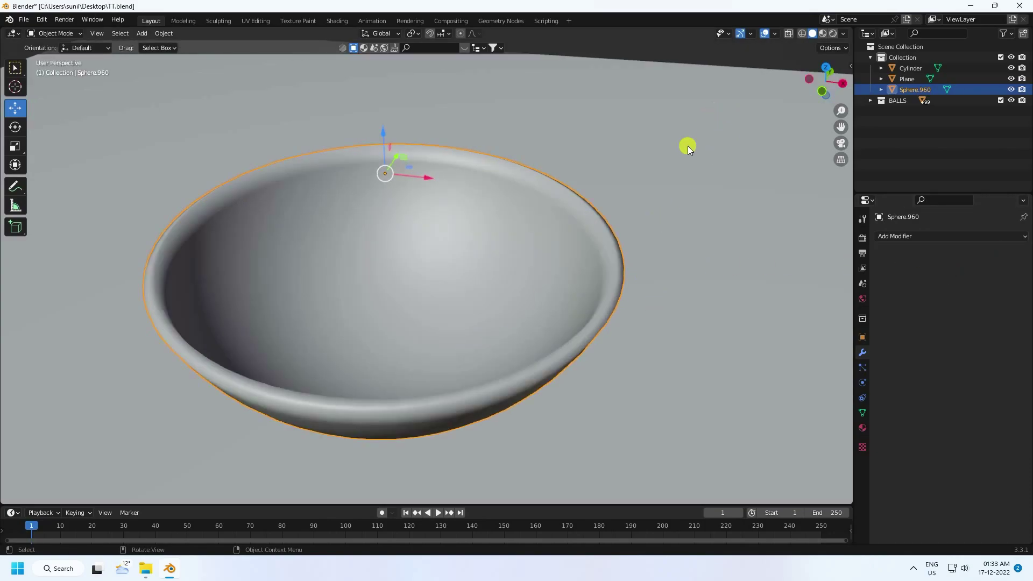
{"action": "mouse_move", "coordinate": [509, 334]}
{"action": "middle_mouse_down"}
{"action": "mouse_move", "coordinate": [583, 308]}
{"action": "mouse_move", "coordinate": [549, 306]}
{"action": "mouse_move", "coordinate": [524, 330]}
{"action": "middle_mouse_up"}
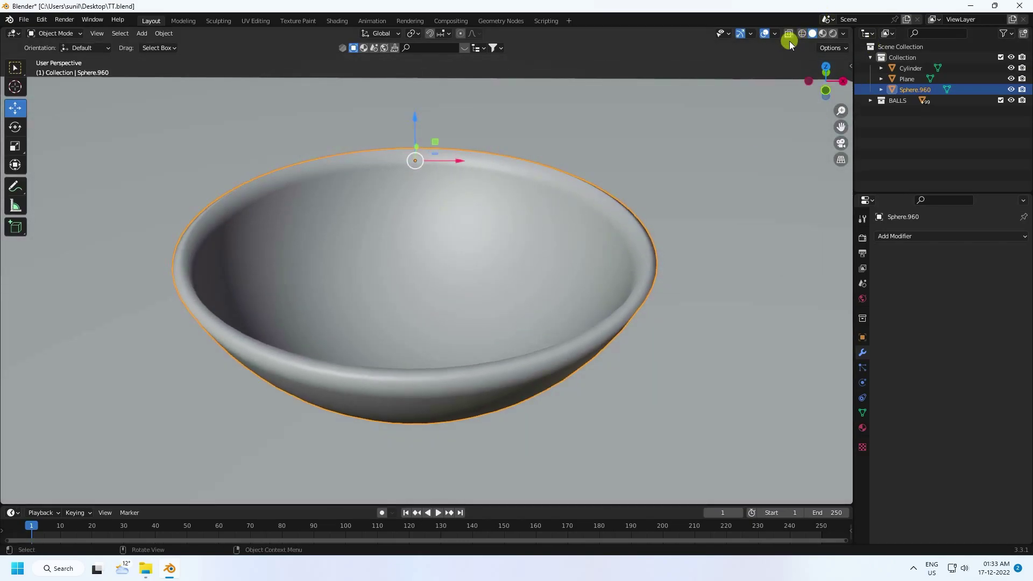
Step: Enable the Wireframe viewport overlay and orbit to view the balls inside the cylinder
{"action": "left_click", "coordinate": [776, 34]}
{"action": "left_click", "coordinate": [709, 216]}
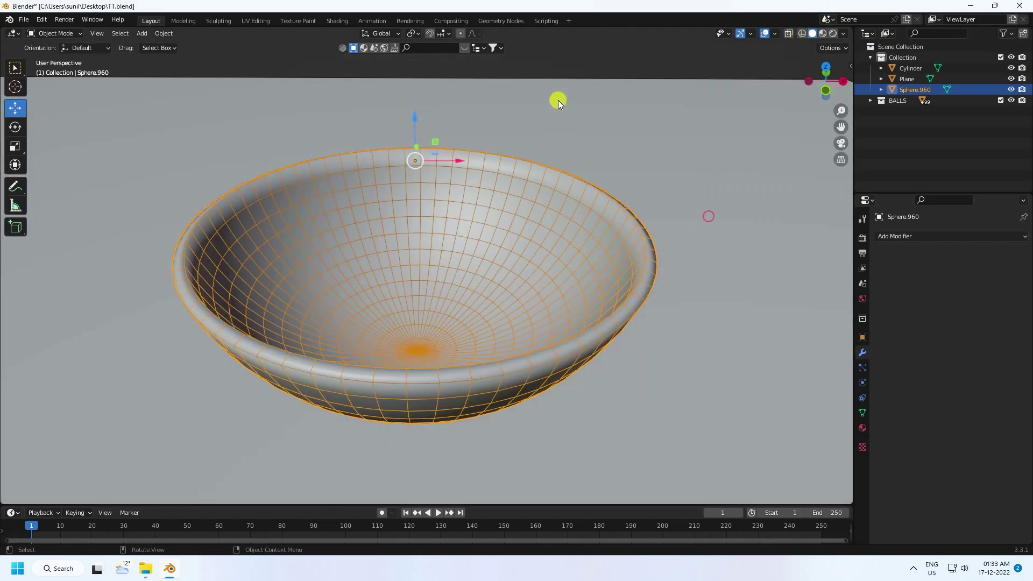
{"action": "left_click", "coordinate": [548, 112]}
{"action": "middle_click_drag", "start_coordinate": [548, 112], "coordinate": [405, 291]}
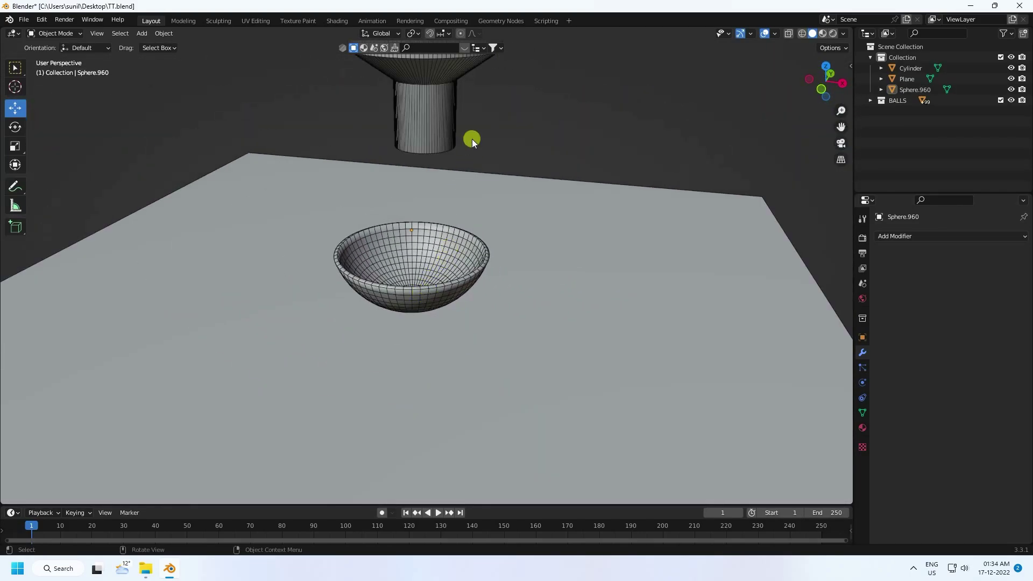
{"action": "middle_click_drag", "start_coordinate": [472, 138], "coordinate": [461, 293]}
{"action": "scroll", "coordinate": [474, 317], "scroll_direction": "up", "scroll_amount": 4}
Step: Add a Solidify modifier to the funnel cylinder
{"action": "middle_click_drag", "start_coordinate": [489, 341], "coordinate": [489, 280], "text": "shift"}
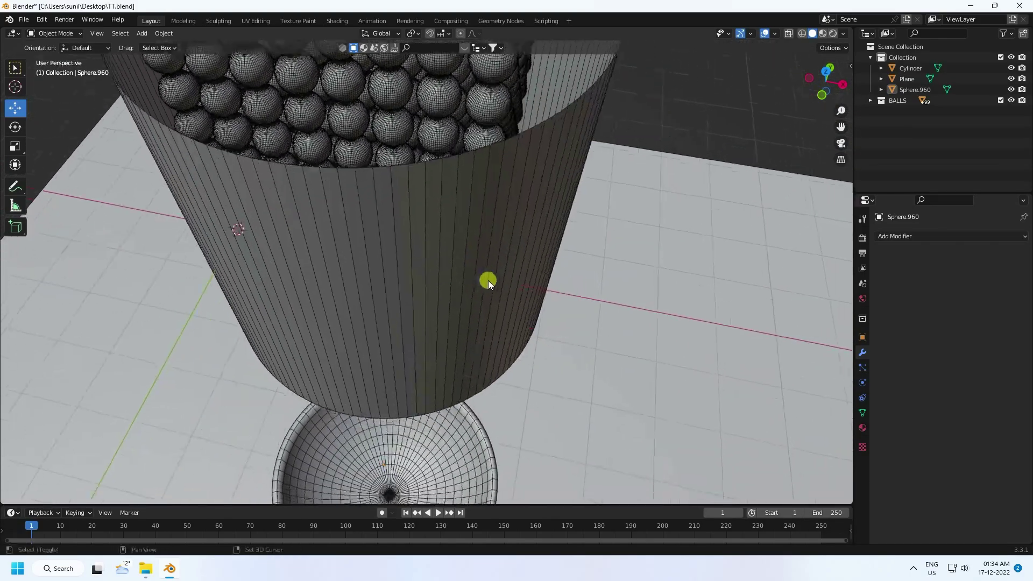
{"action": "left_click", "coordinate": [571, 187]}
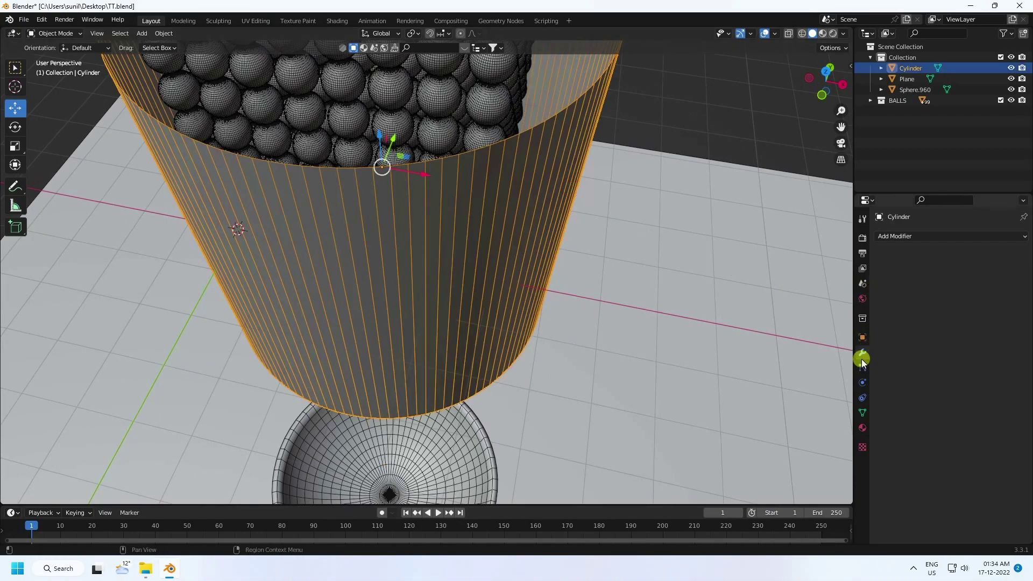
{"action": "left_click", "coordinate": [894, 237]}
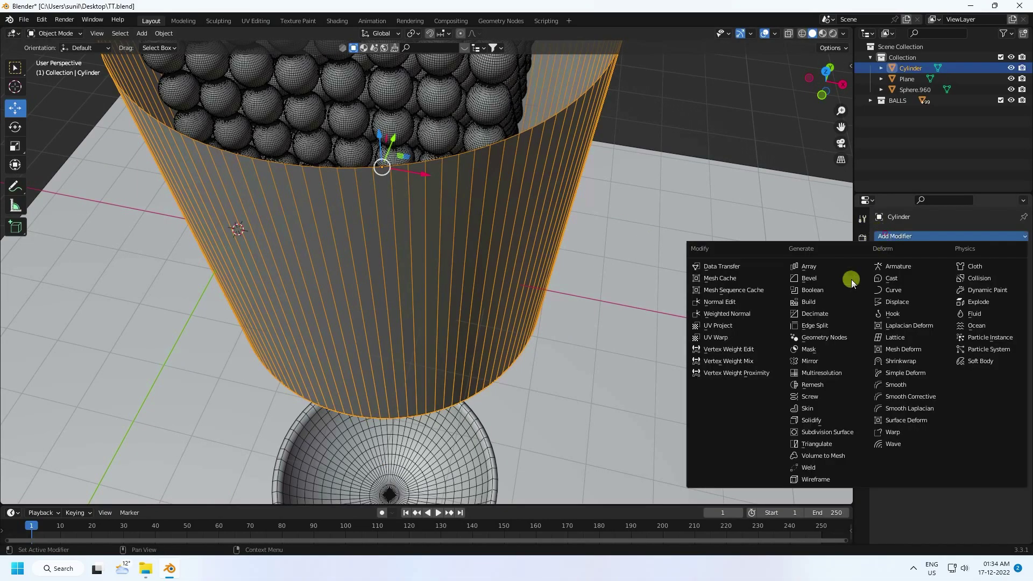
{"action": "left_click", "coordinate": [810, 419]}
{"action": "middle_click_drag", "start_coordinate": [673, 177], "coordinate": [674, 260]}
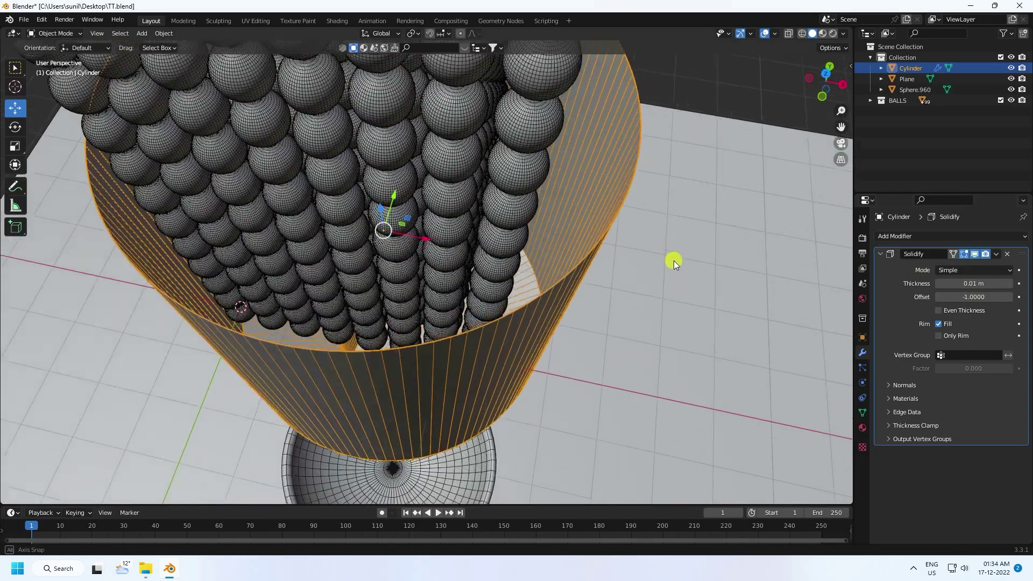
{"action": "scroll", "coordinate": [673, 260], "scroll_direction": "up", "scroll_amount": 2}
Step: Set the cylinder's Solidify thickness to 0.08 m and apply the modifier
{"action": "left_click", "coordinate": [1010, 284]}
{"action": "left_click", "coordinate": [1010, 283]}
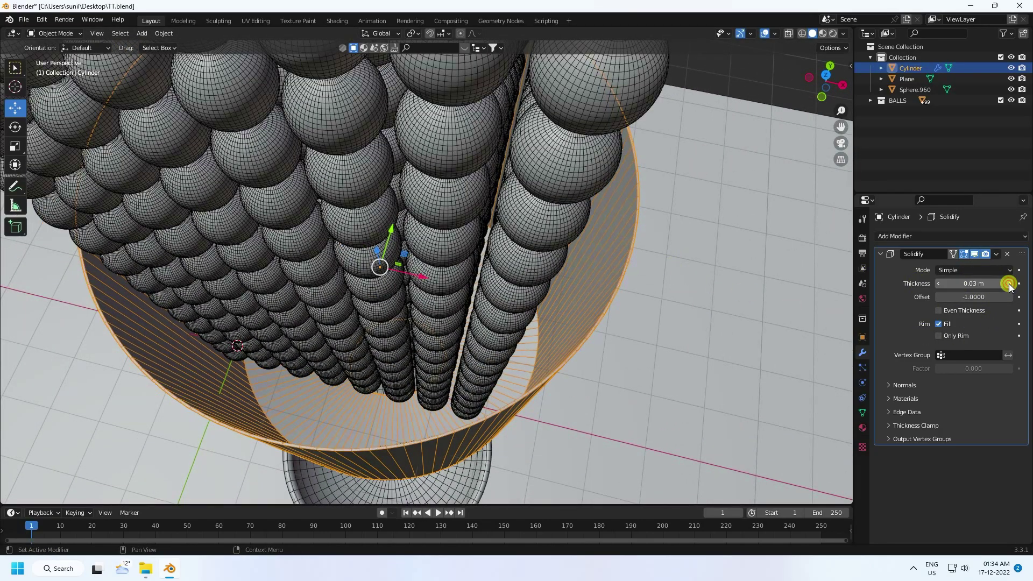
{"action": "left_click", "coordinate": [1009, 284]}
{"action": "left_click", "coordinate": [1009, 283]}
{"action": "left_click", "coordinate": [1010, 284]}
{"action": "left_click", "coordinate": [1009, 284]}
{"action": "left_click", "coordinate": [1010, 283]}
{"action": "middle_click_drag", "start_coordinate": [554, 298], "coordinate": [576, 298]}
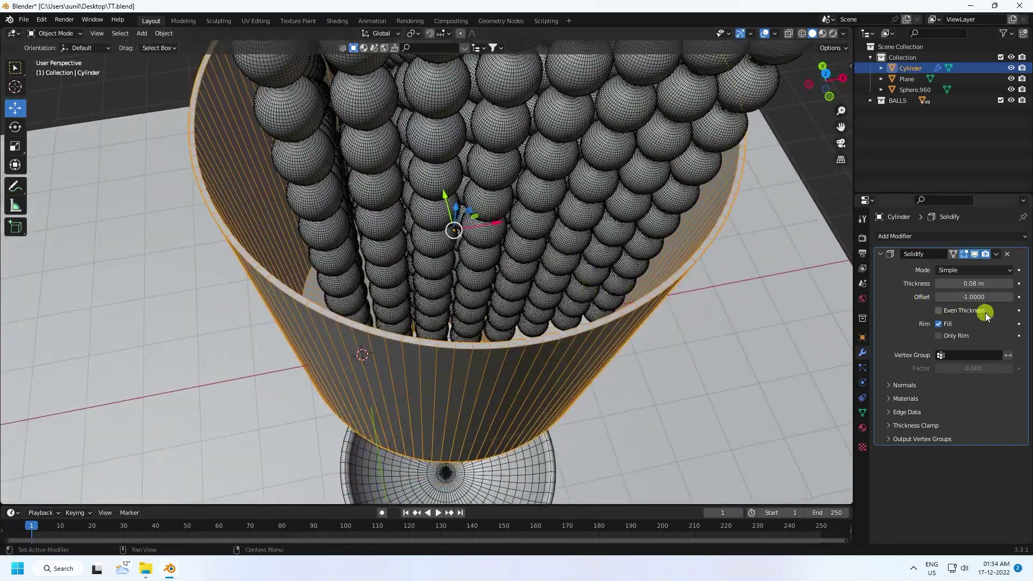
{"action": "left_click", "coordinate": [996, 253]}
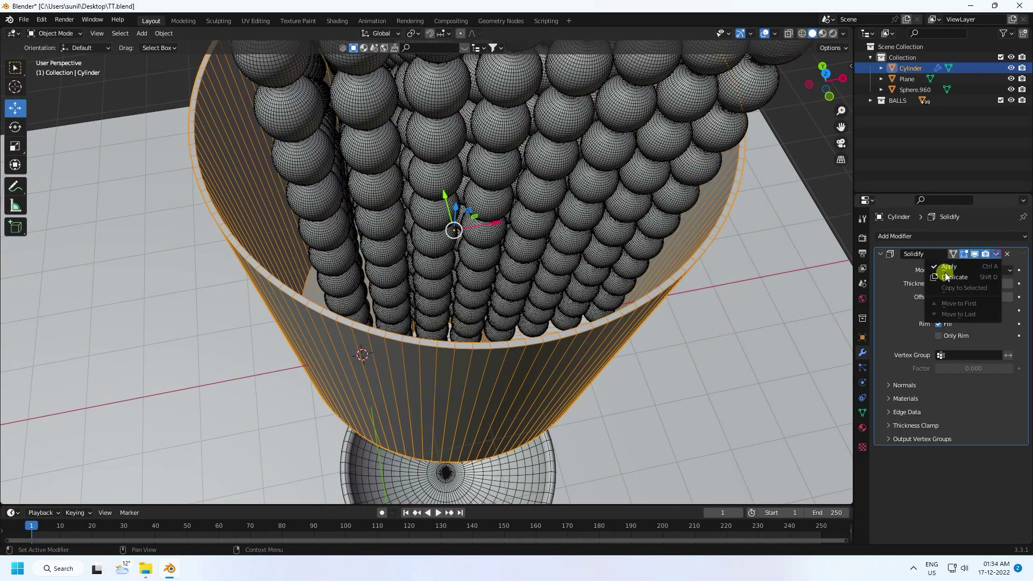
{"action": "left_click", "coordinate": [947, 268]}
{"action": "middle_click_drag", "start_coordinate": [537, 295], "coordinate": [542, 274]}
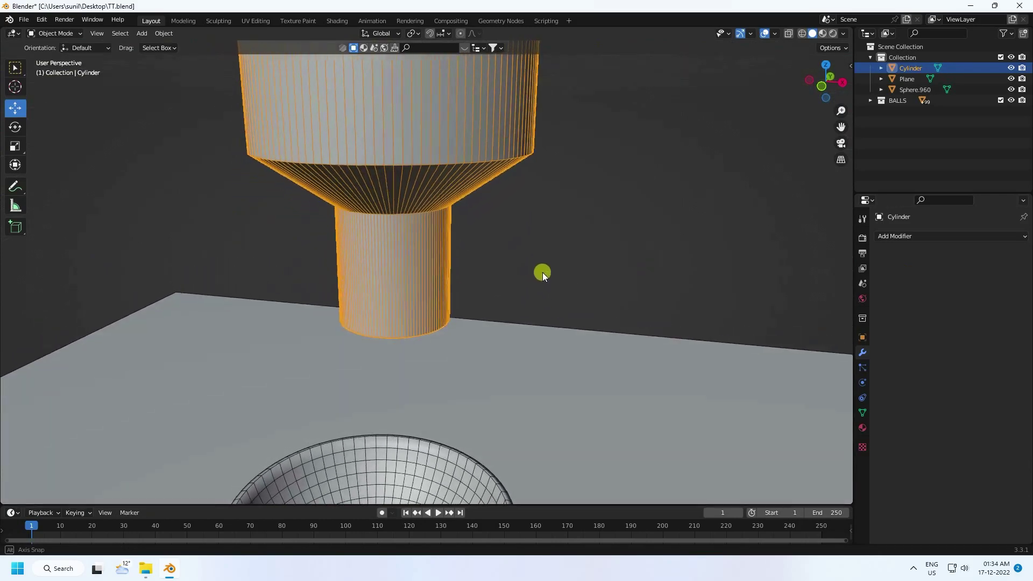
Step: Make the cylinder a Passive rigid body with Mesh collision shape
{"action": "left_click", "coordinate": [862, 383]}
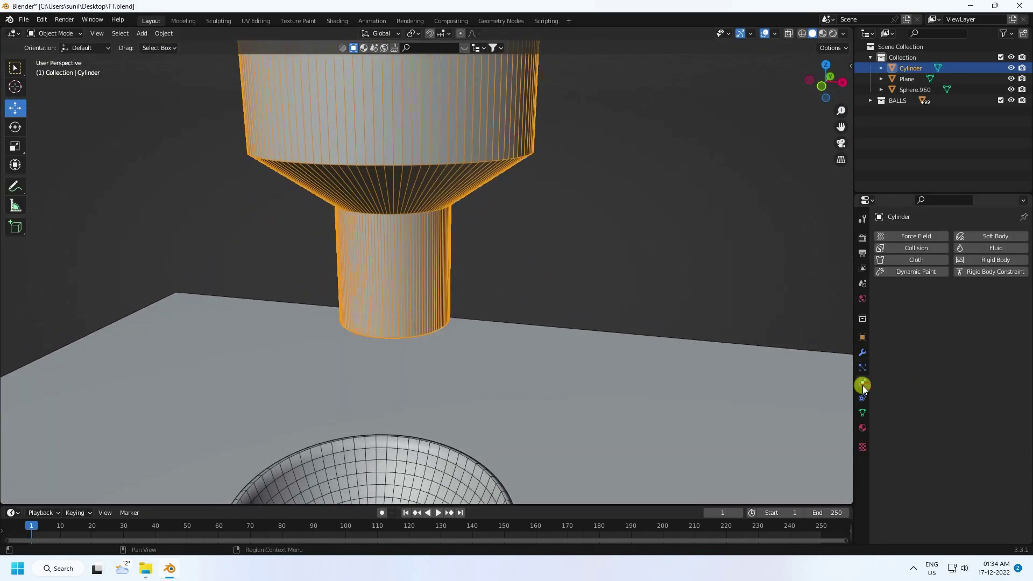
{"action": "left_click", "coordinate": [996, 260]}
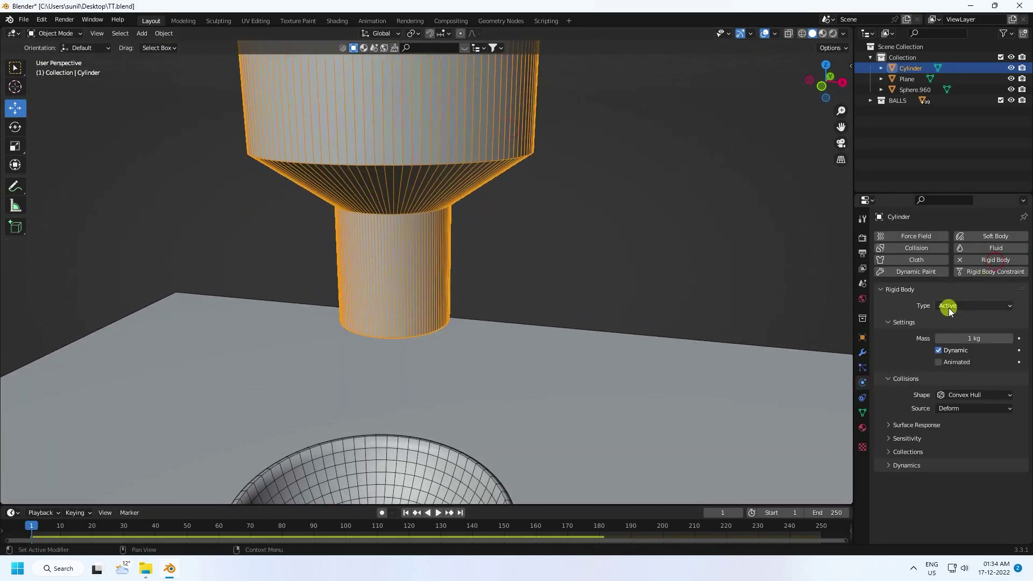
{"action": "left_click", "coordinate": [948, 308]}
{"action": "left_click", "coordinate": [949, 329]}
{"action": "left_click", "coordinate": [960, 370]}
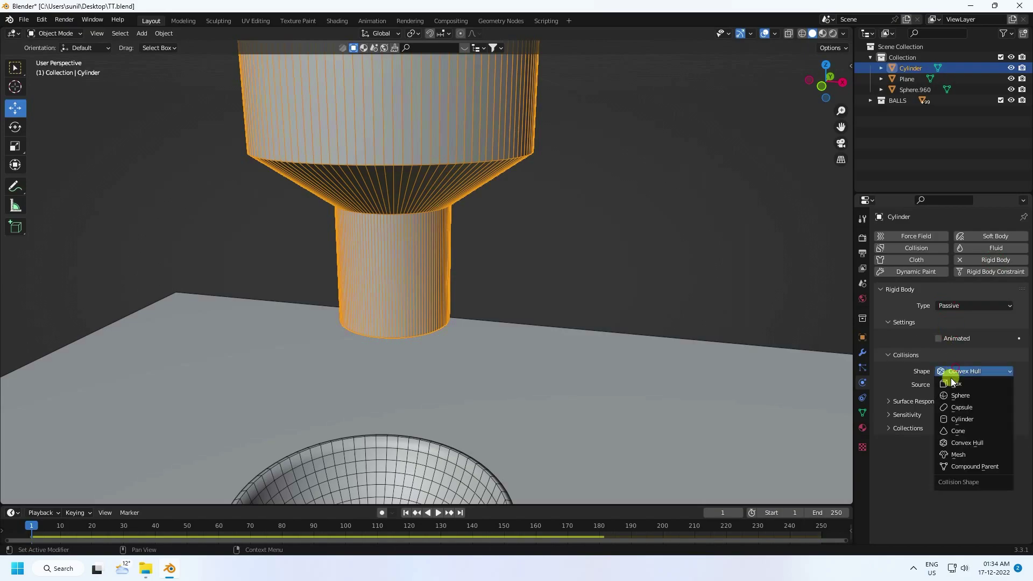
{"action": "left_click", "coordinate": [958, 451]}
{"action": "scroll", "coordinate": [641, 343], "scroll_direction": "down", "scroll_amount": 3}
{"action": "middle_click_drag", "start_coordinate": [642, 343], "coordinate": [417, 387]}
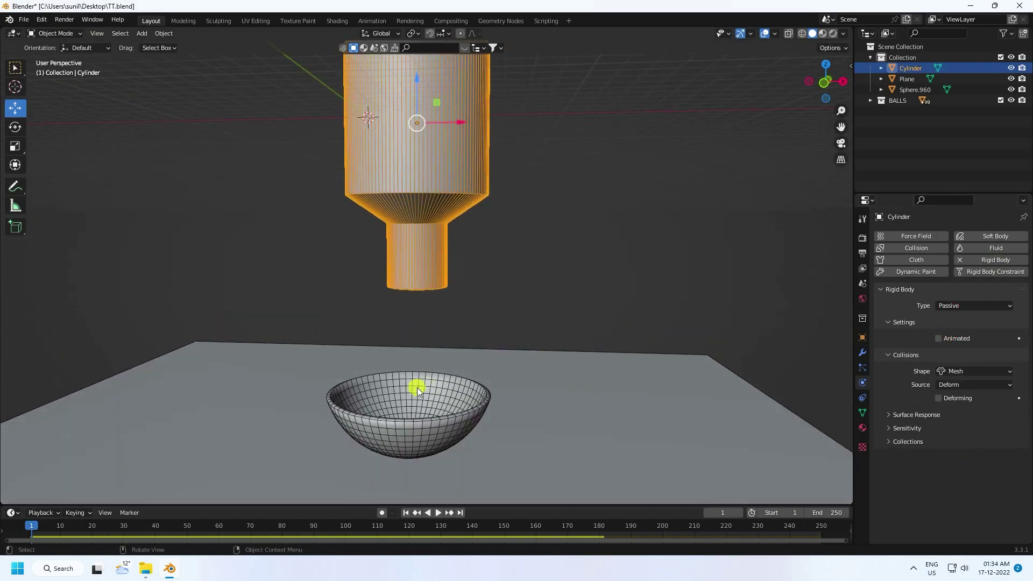
Step: Make the bowl a Passive Mesh rigid body and play the simulation
{"action": "left_click", "coordinate": [418, 380]}
{"action": "left_click", "coordinate": [983, 261]}
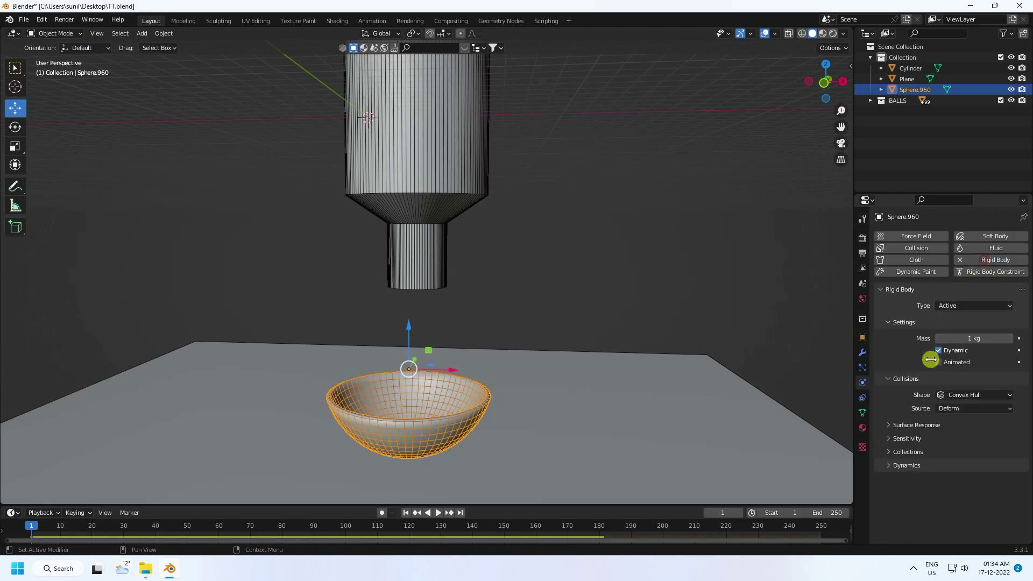
{"action": "left_click", "coordinate": [948, 304]}
{"action": "left_click", "coordinate": [950, 327]}
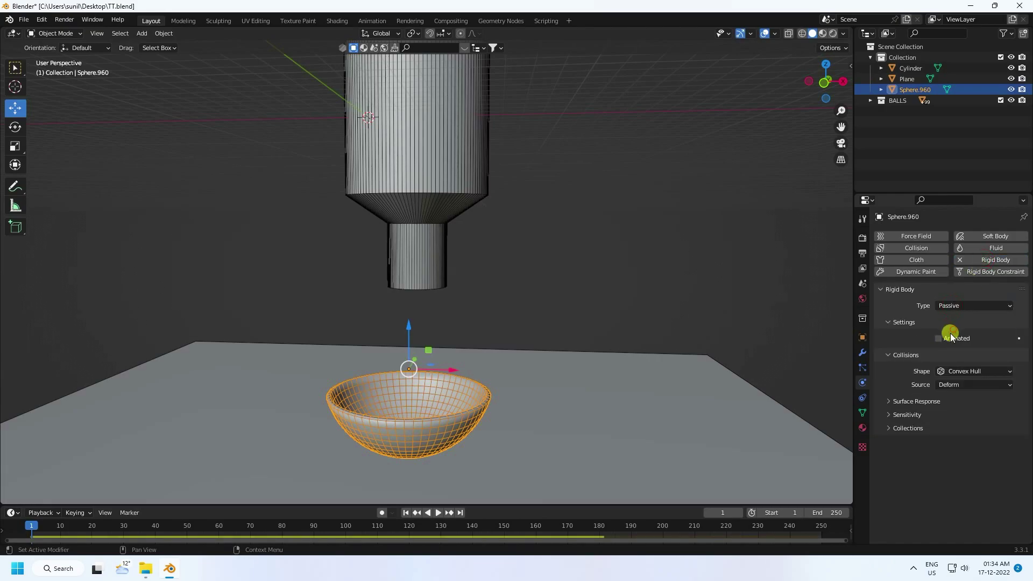
{"action": "left_click", "coordinate": [948, 370]}
{"action": "left_click", "coordinate": [958, 455]}
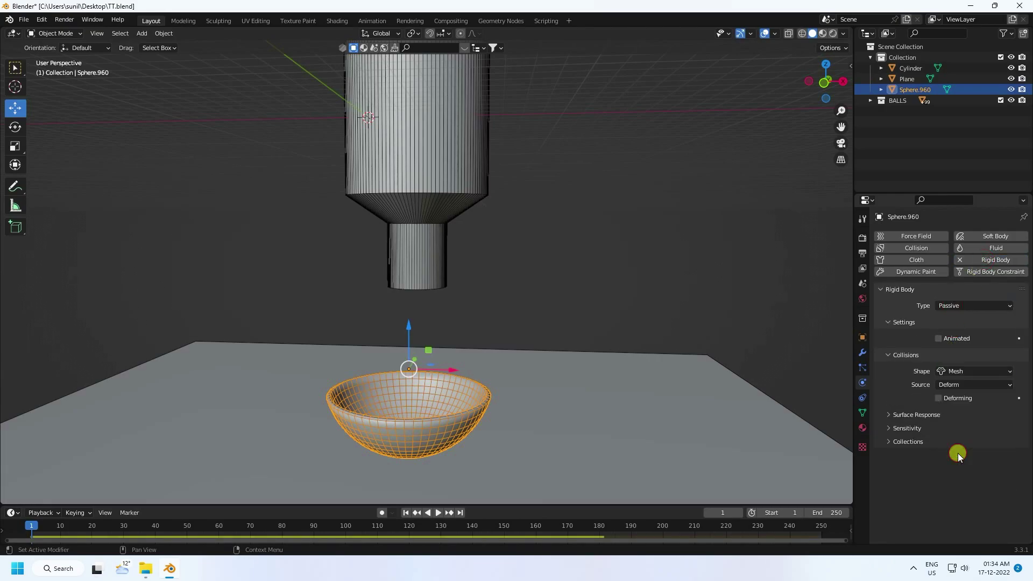
{"action": "left_click", "coordinate": [438, 512]}
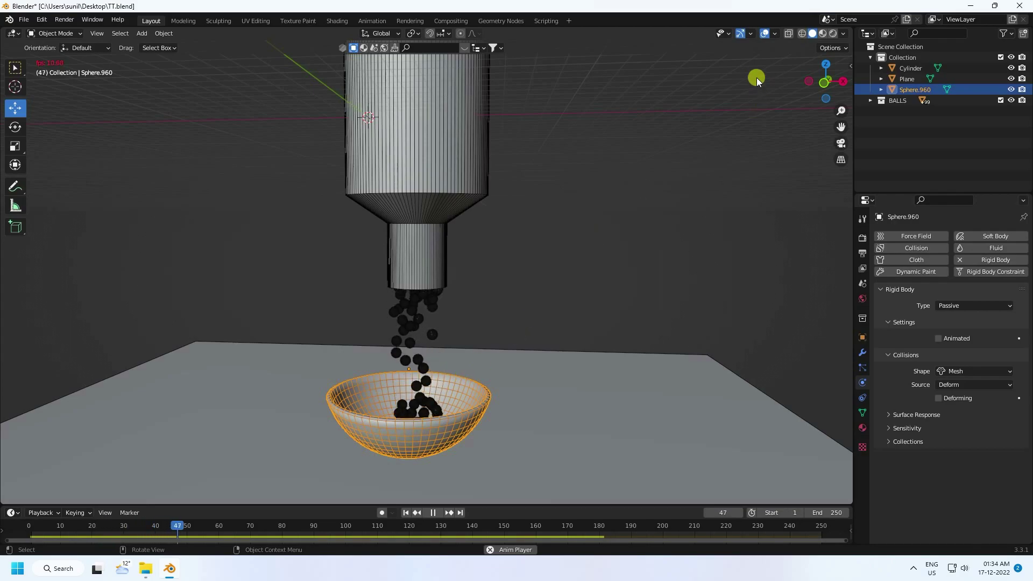
Step: Turn off the Wireframe overlay and pause playback at frame 81
{"action": "left_click", "coordinate": [775, 33]}
{"action": "left_click", "coordinate": [710, 215]}
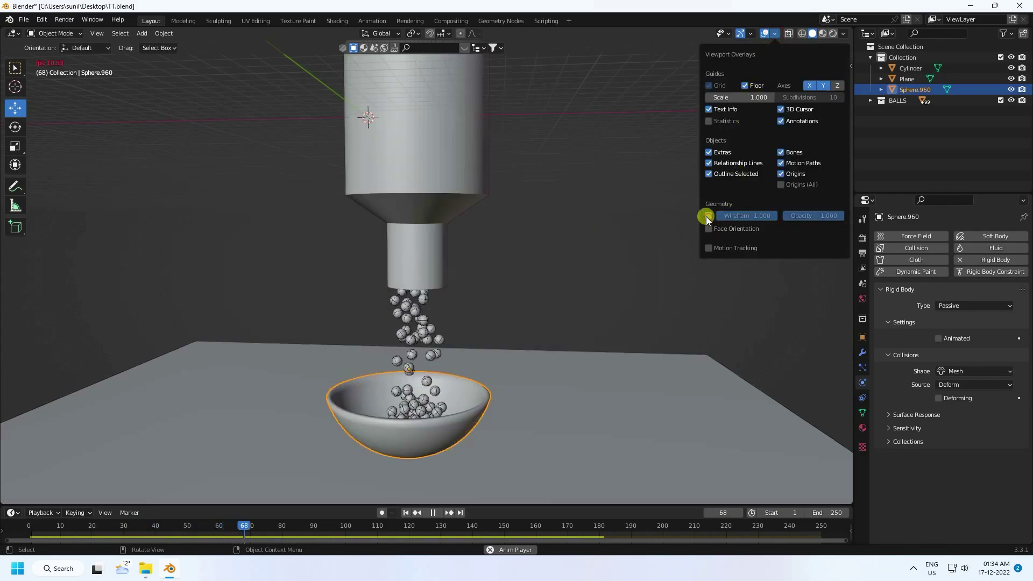
{"action": "left_click", "coordinate": [433, 512]}
{"action": "middle_click_drag", "start_coordinate": [435, 427], "coordinate": [397, 339]}
{"action": "scroll", "coordinate": [397, 339], "scroll_direction": "up", "scroll_amount": 5}
{"action": "scroll", "coordinate": [379, 375], "scroll_direction": "down", "scroll_amount": 4}
Step: Orbit to inspect the bowl from above and select the ground Plane
{"action": "middle_click_drag", "start_coordinate": [378, 374], "coordinate": [414, 240]}
{"action": "scroll", "coordinate": [452, 272], "scroll_direction": "up", "scroll_amount": 4}
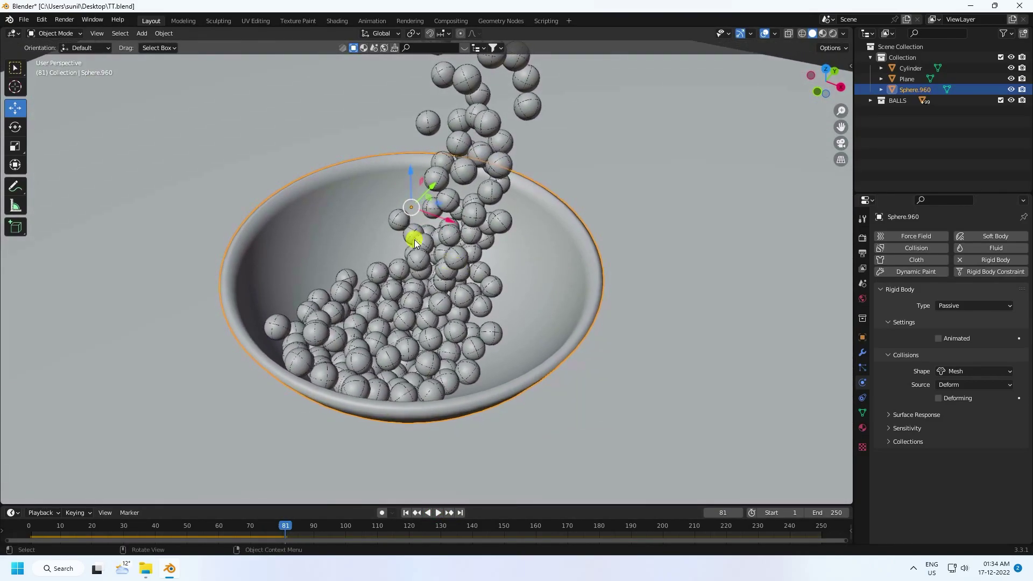
{"action": "scroll", "coordinate": [249, 127], "scroll_direction": "down", "scroll_amount": 4}
{"action": "scroll", "coordinate": [275, 207], "scroll_direction": "up", "scroll_amount": 1}
{"action": "left_click", "coordinate": [251, 195]}
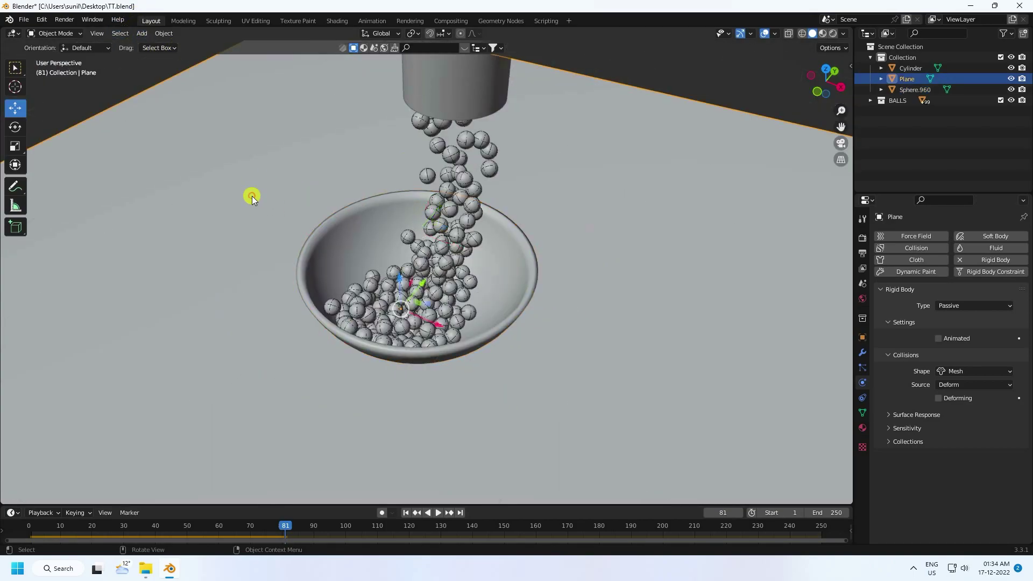
{"action": "scroll", "coordinate": [283, 211], "scroll_direction": "up", "scroll_amount": 1}
Step: Scale the ground plane to 1.613, then add a camera aligned to the current view
{"action": "key", "text": "s"}
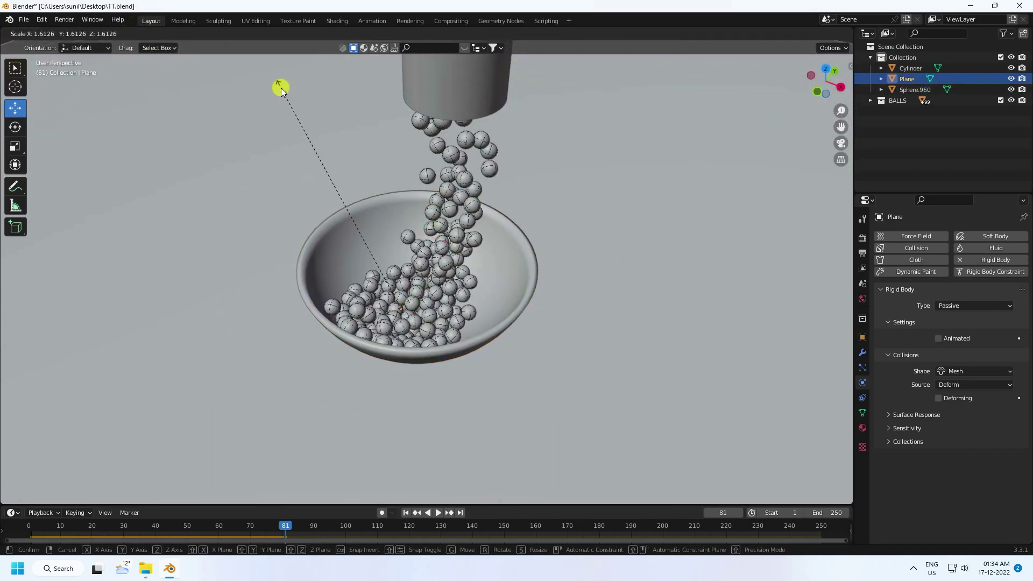
{"action": "left_click", "coordinate": [281, 88]}
{"action": "left_click", "coordinate": [149, 33]}
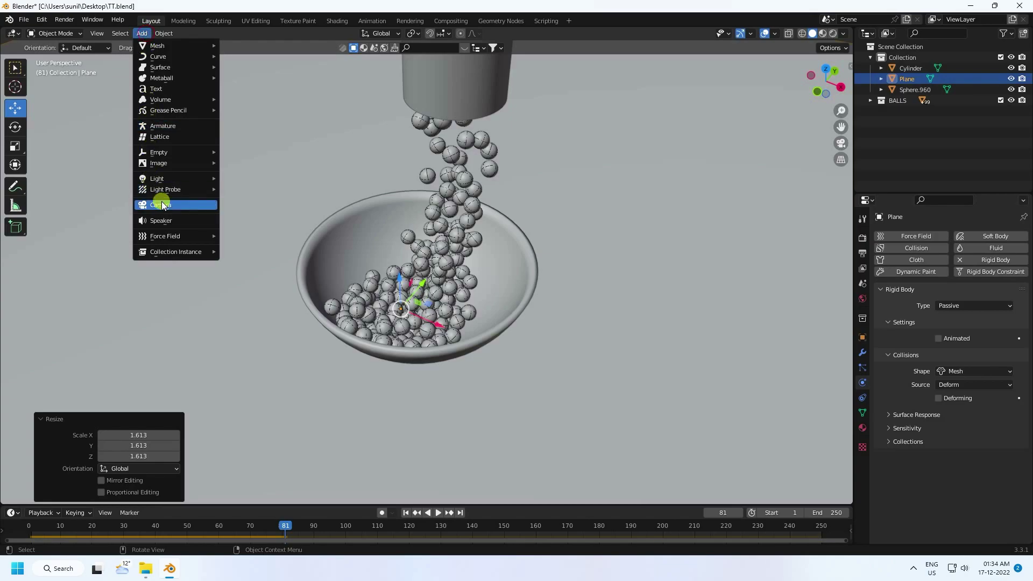
{"action": "left_click", "coordinate": [161, 201]}
{"action": "key", "text": "ctrl+alt+KP_0"}
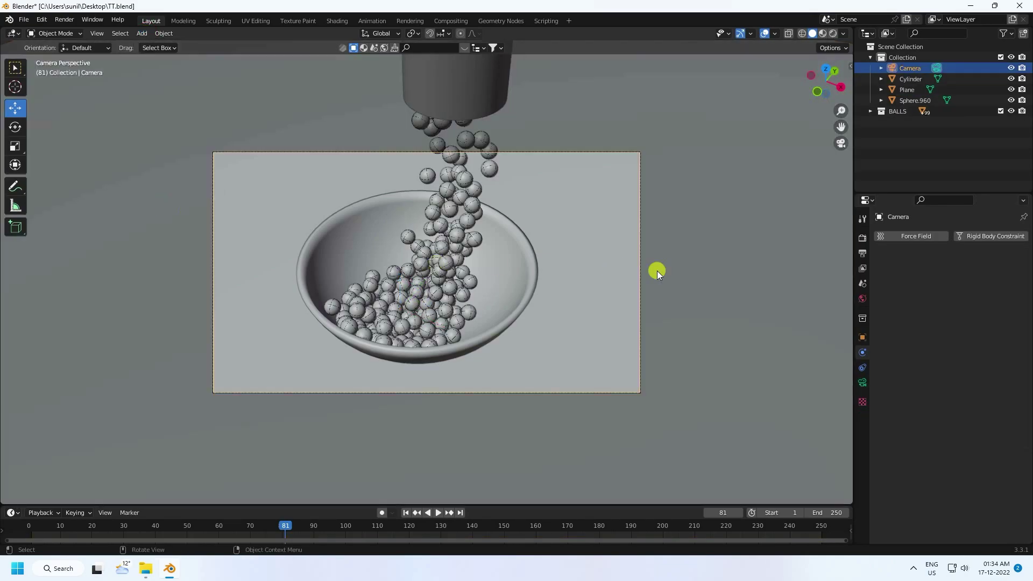
{"action": "scroll", "coordinate": [402, 215], "scroll_direction": "up", "scroll_amount": 4}
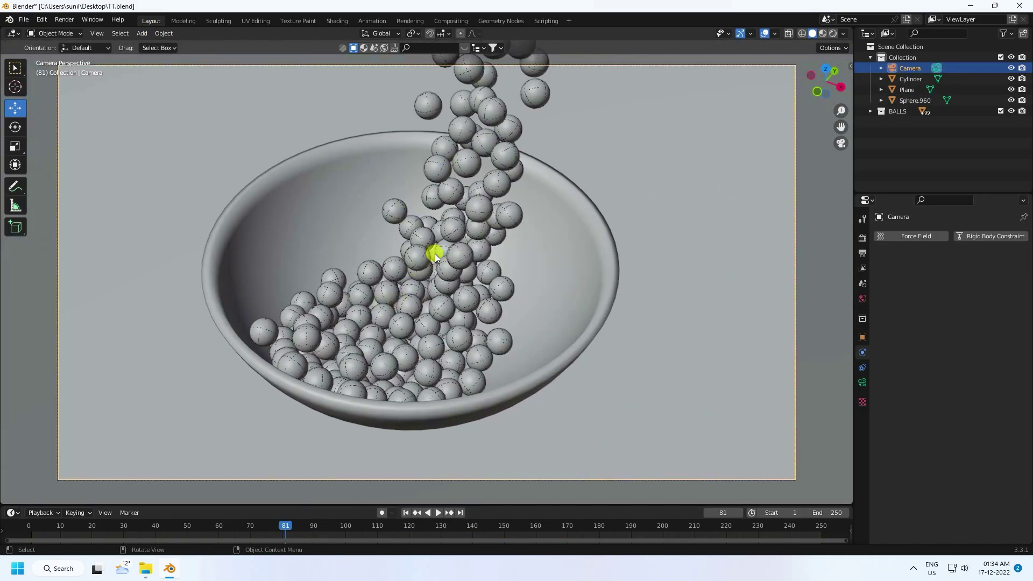
Step: From frame 1, set both the rigid body cache end and scene end frame to 500
{"action": "left_click", "coordinate": [406, 513]}
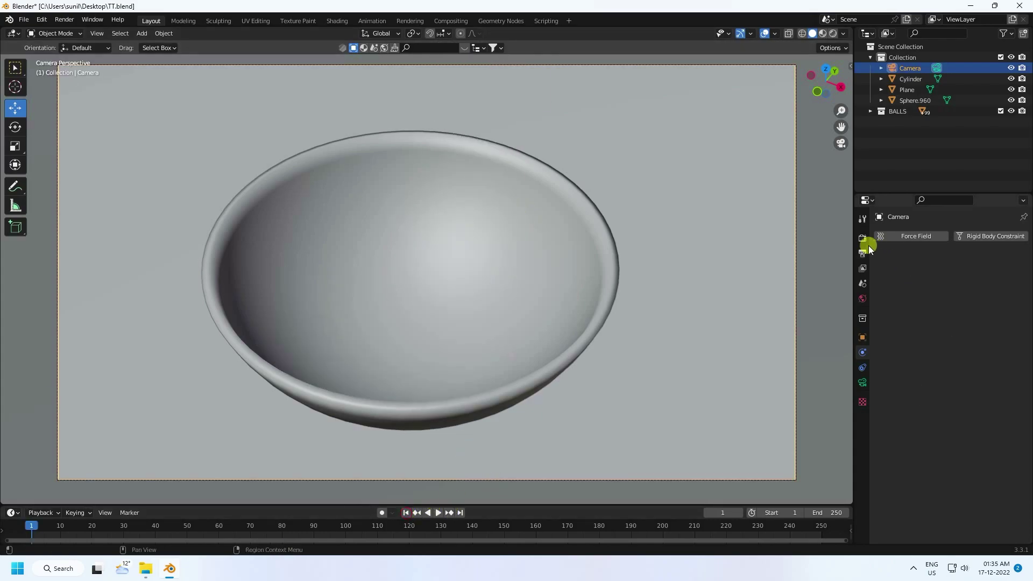
{"action": "left_click", "coordinate": [863, 285]}
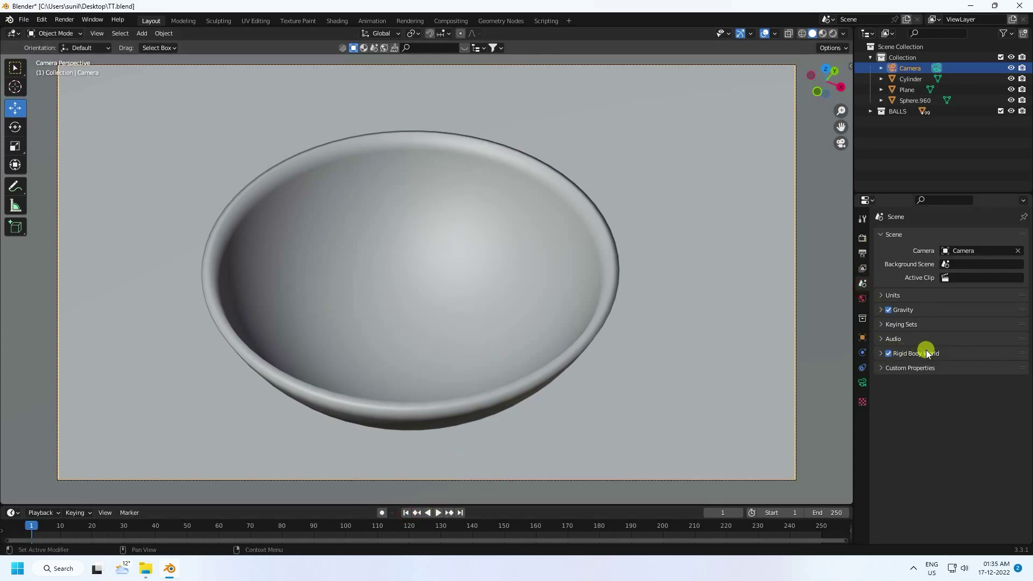
{"action": "left_click", "coordinate": [880, 354]}
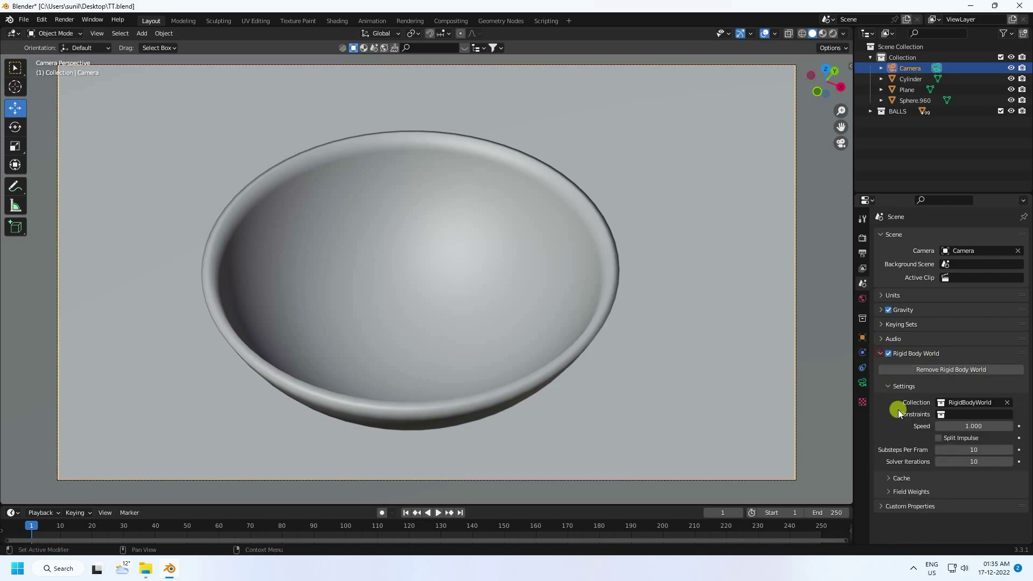
{"action": "left_click", "coordinate": [887, 478]}
{"action": "scroll", "coordinate": [994, 455], "scroll_direction": "down", "scroll_amount": 4}
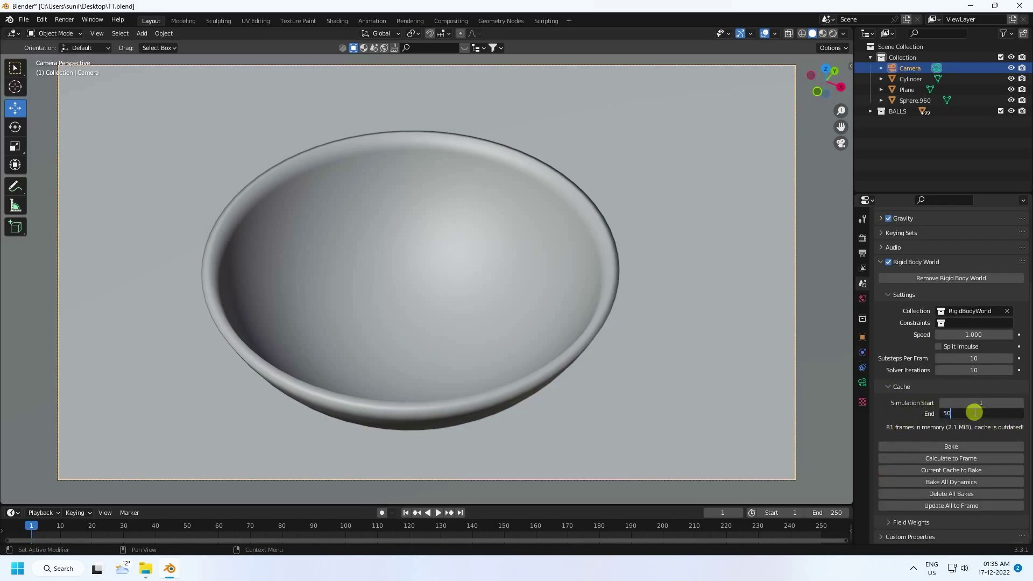
{"action": "key", "text": "Return"}
{"action": "left_click", "coordinate": [825, 515]}
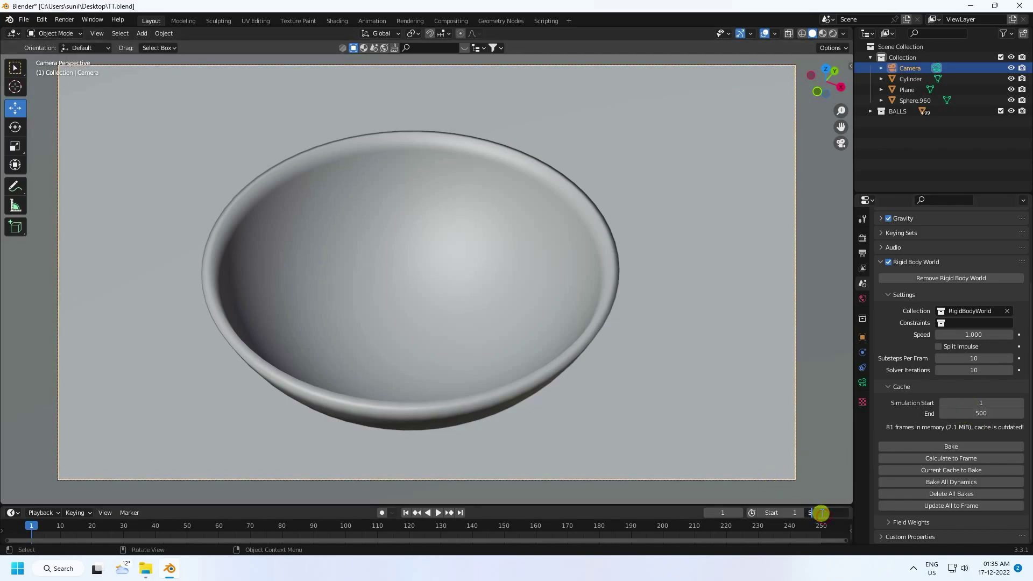
{"action": "key", "text": "Return"}
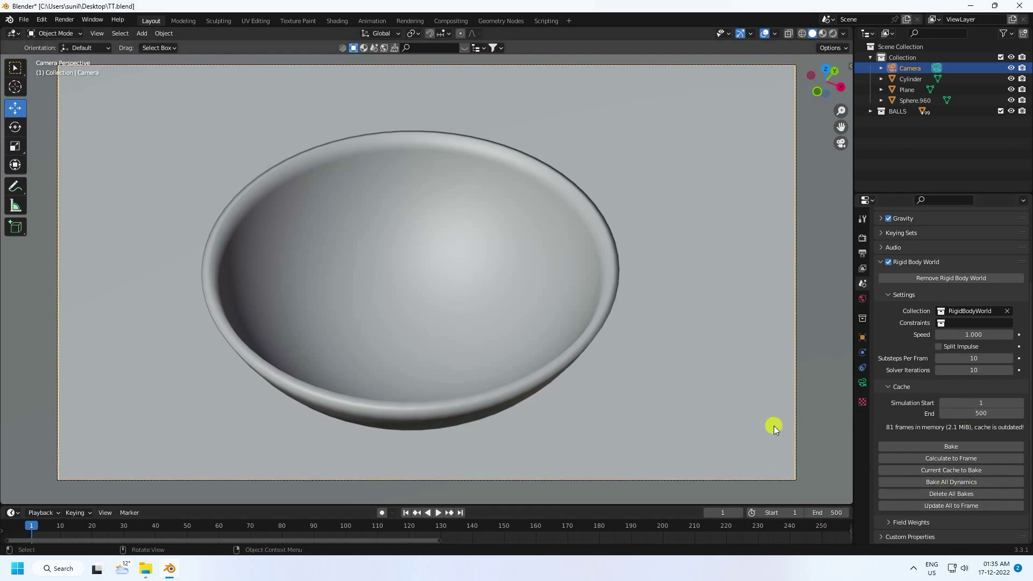
Step: Save TT.blend, bake all rigid body dynamics, and play back the baked simulation
{"action": "key", "text": "ctrl+s"}
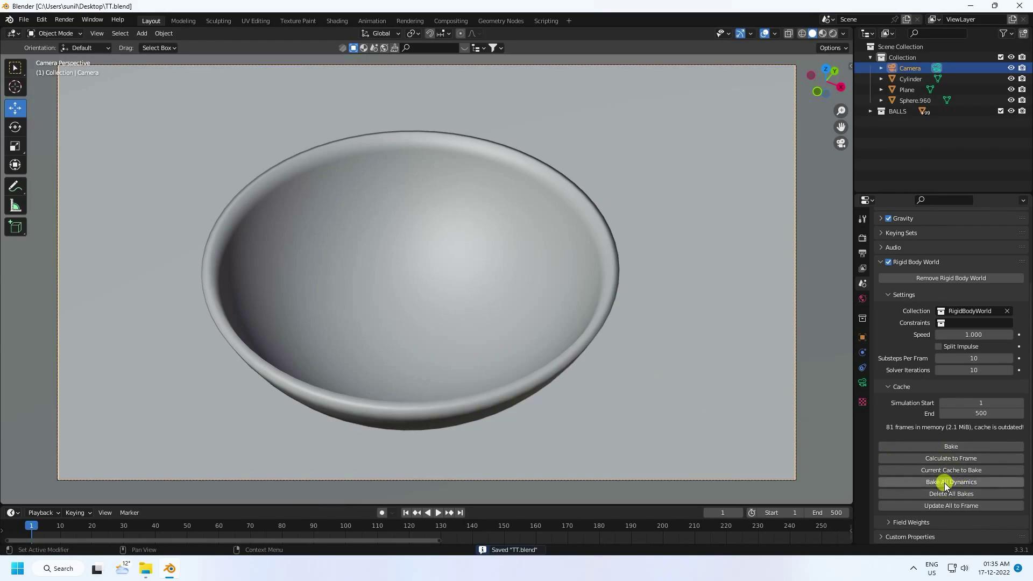
{"action": "left_click", "coordinate": [948, 482]}
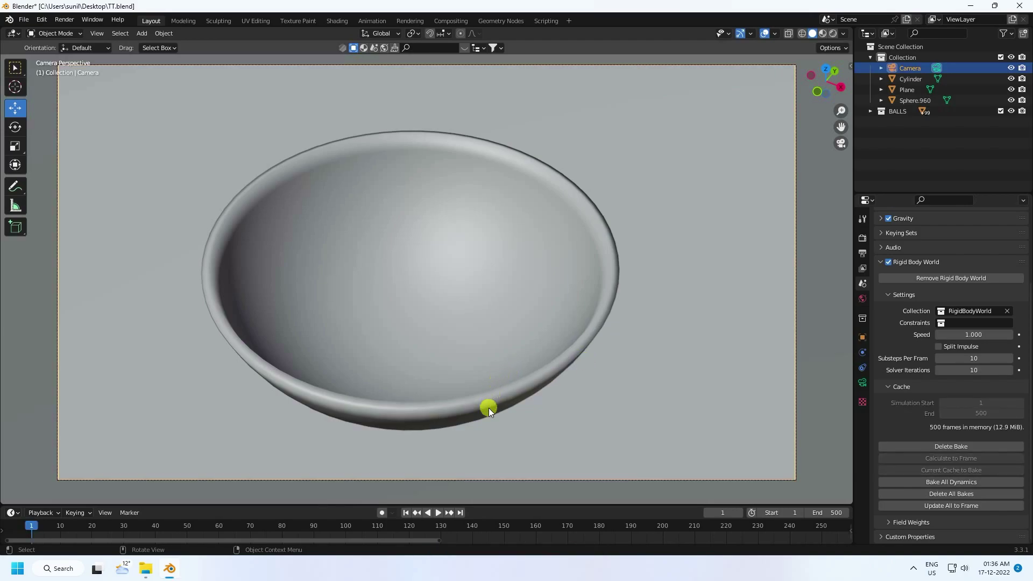
{"action": "left_click", "coordinate": [436, 515]}
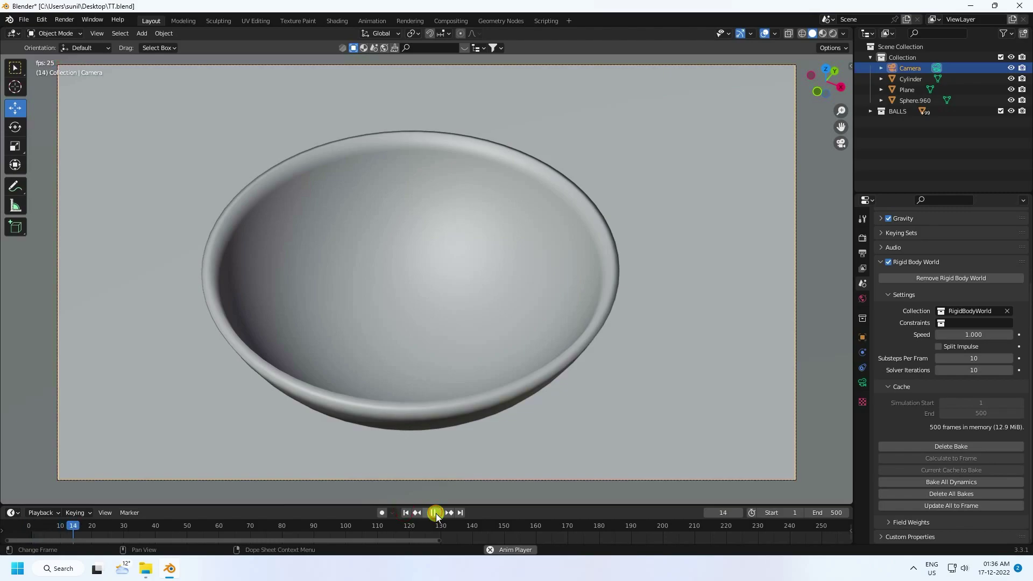
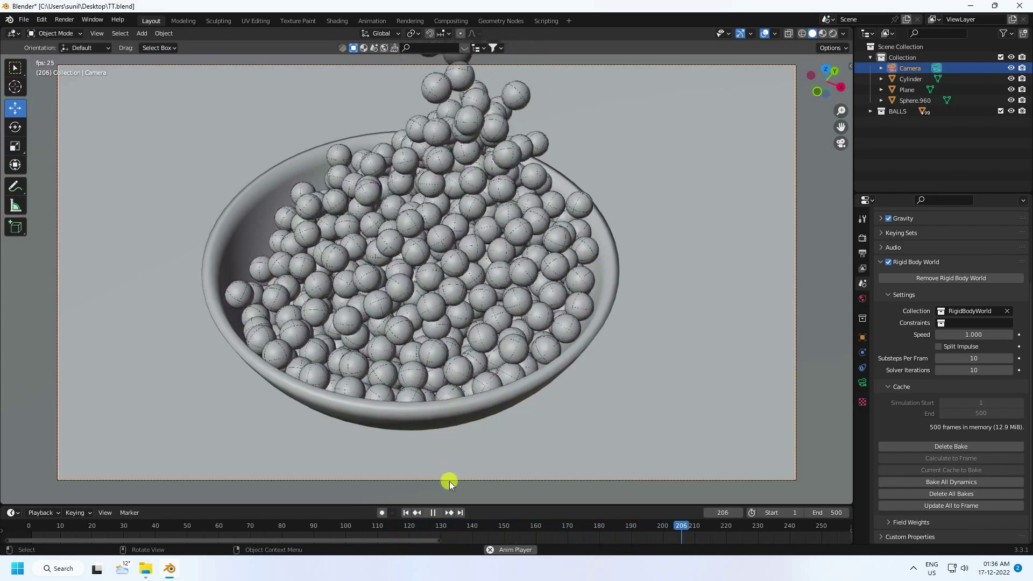
Step: Stop playback, delete all rigid-body bakes, rewind to frame 1 and switch to top view
{"action": "left_click", "coordinate": [431, 515]}
{"action": "left_click", "coordinate": [943, 493]}
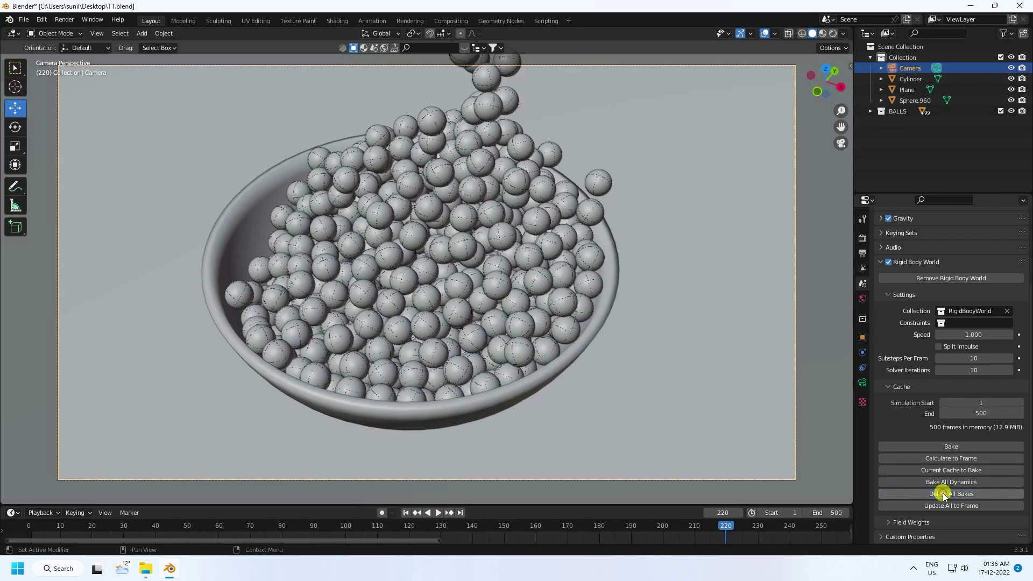
{"action": "left_click", "coordinate": [403, 518]}
{"action": "key", "text": "KP_0"}
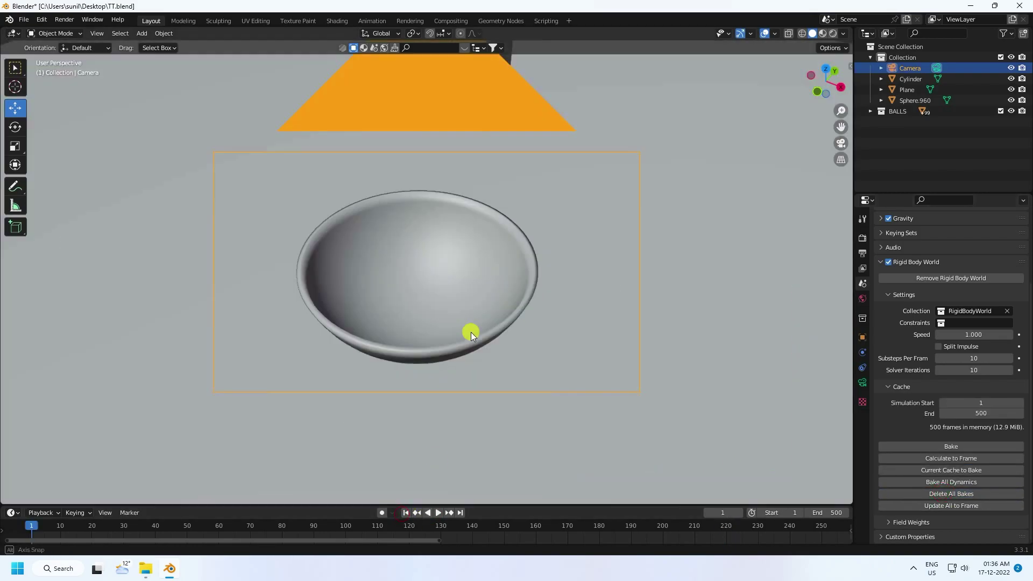
{"action": "key", "text": "KP_7"}
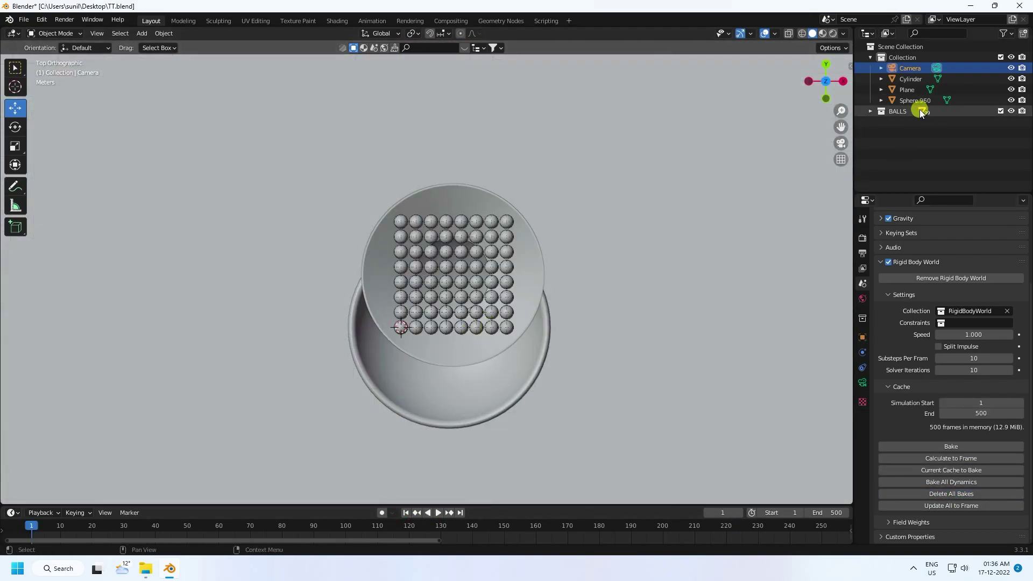
Step: Drag the bowl along Y and X until it sits centred beneath the ball grid and spout
{"action": "left_click", "coordinate": [525, 392]}
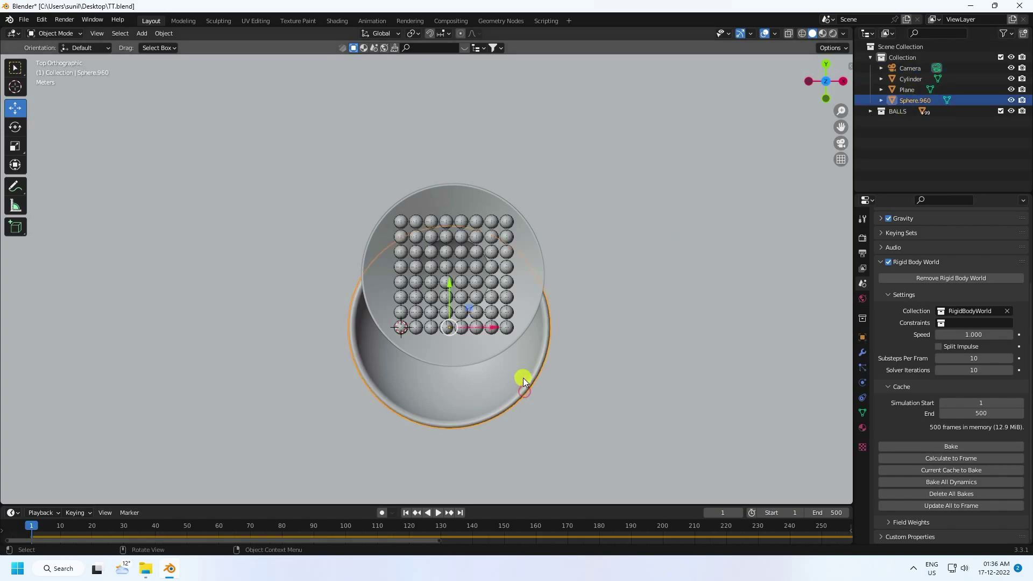
{"action": "scroll", "coordinate": [523, 378], "scroll_direction": "up", "scroll_amount": 4}
{"action": "left_click_drag", "start_coordinate": [472, 345], "coordinate": [482, 249]}
{"action": "left_click_drag", "start_coordinate": [514, 288], "coordinate": [508, 285]}
{"action": "left_click_drag", "start_coordinate": [473, 249], "coordinate": [474, 237]}
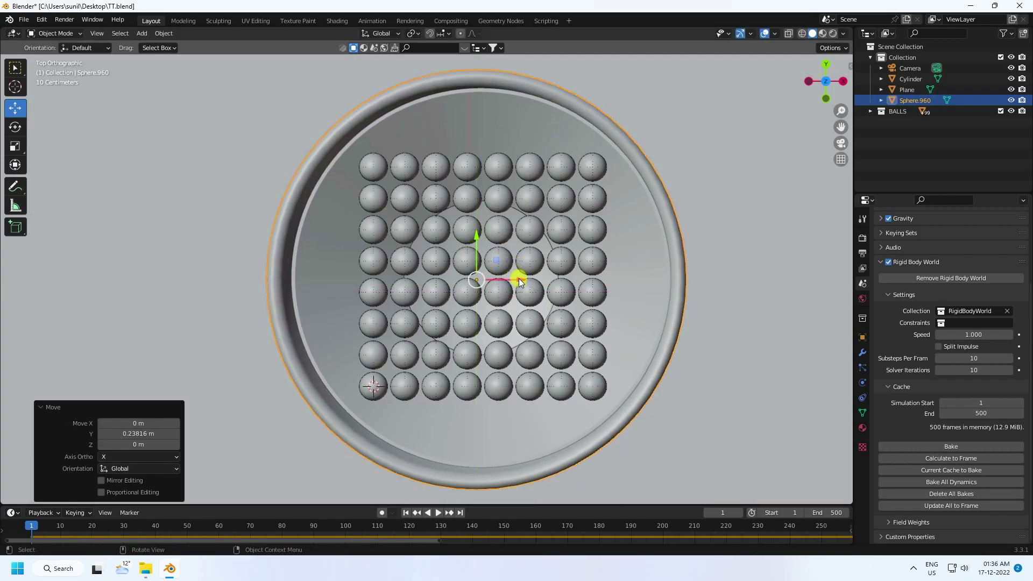
{"action": "left_click_drag", "start_coordinate": [519, 282], "coordinate": [528, 276]}
{"action": "middle_click_drag", "start_coordinate": [492, 292], "coordinate": [830, 20]}
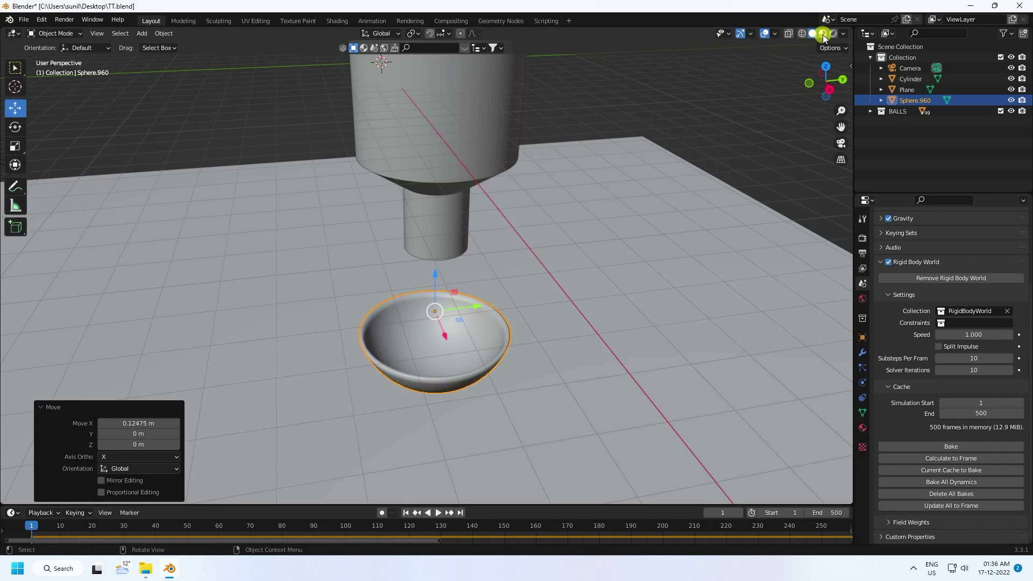
Step: In Material Preview, search BlenderKit for 'marbel' and drop the white Marble 7 material onto the bowl
{"action": "left_click", "coordinate": [823, 33]}
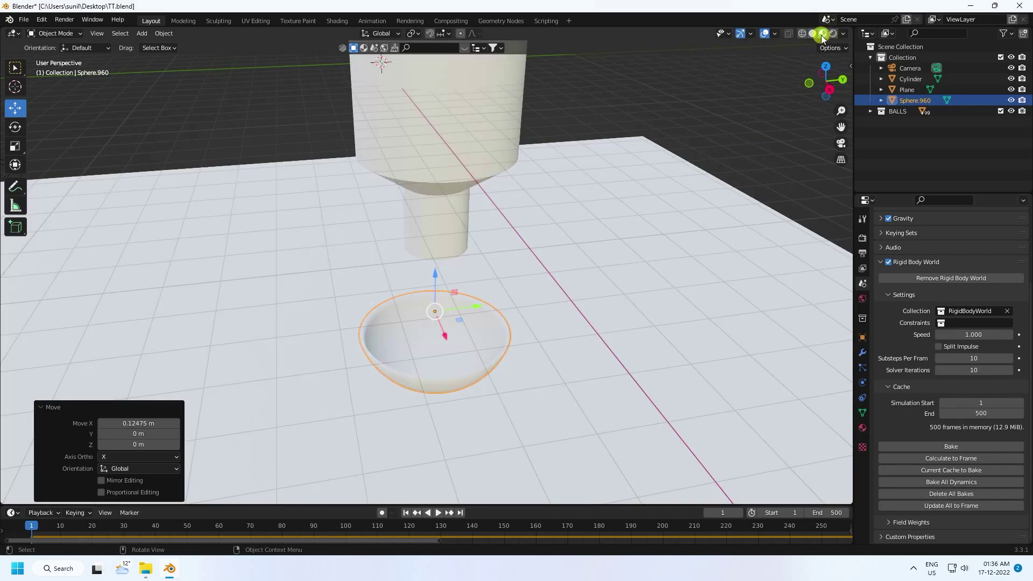
{"action": "middle_click_drag", "start_coordinate": [434, 263], "coordinate": [466, 261]}
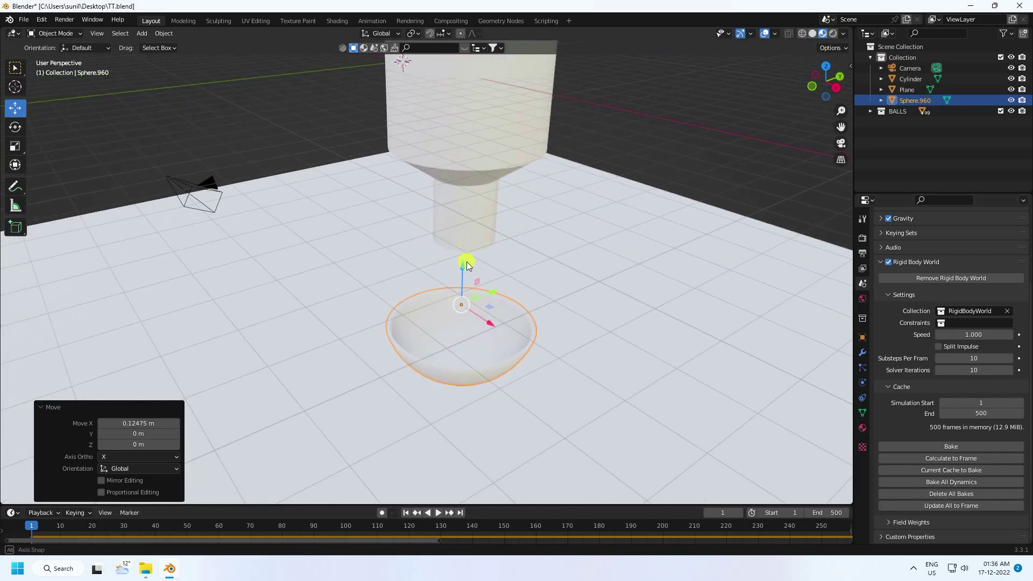
{"action": "left_click", "coordinate": [363, 49]}
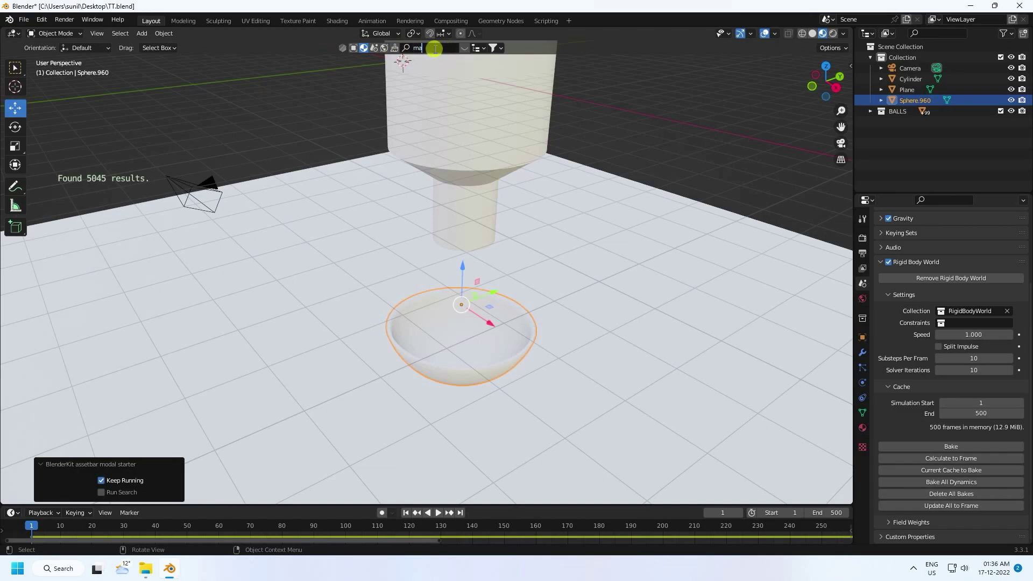
{"action": "key", "text": "Return"}
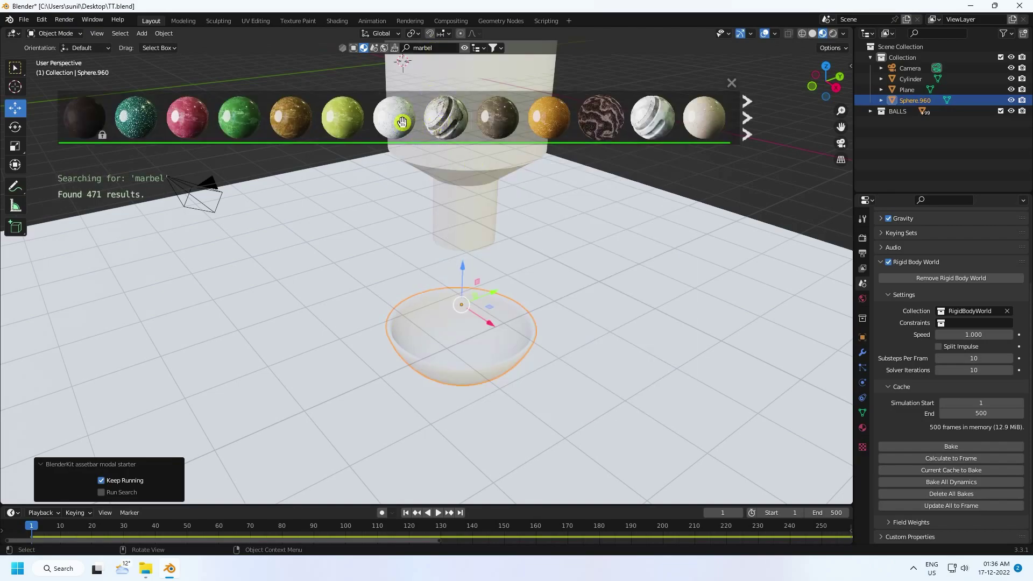
{"action": "left_click_drag", "start_coordinate": [402, 122], "coordinate": [413, 309]}
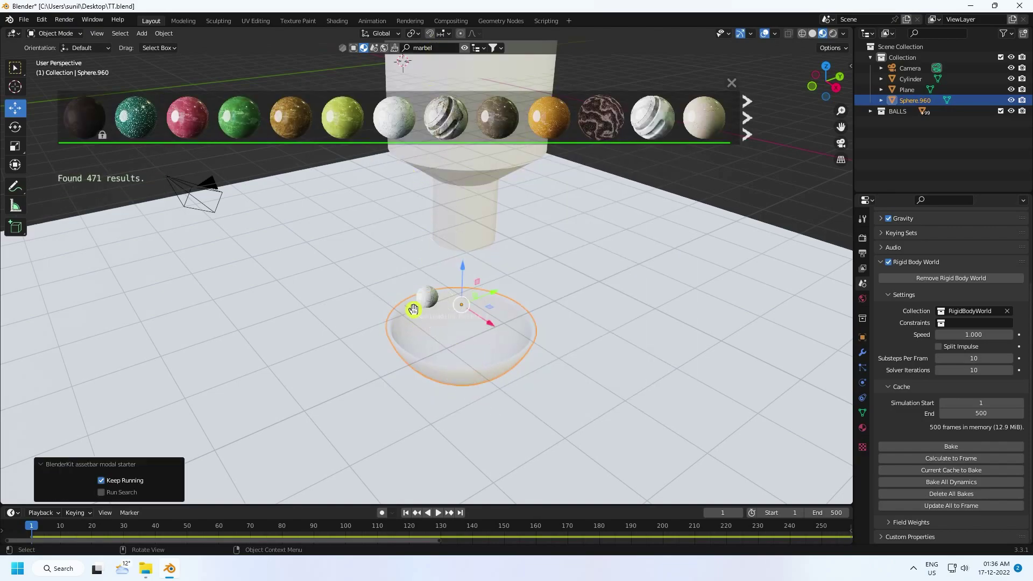
{"action": "scroll", "coordinate": [429, 293], "scroll_direction": "up", "scroll_amount": 6}
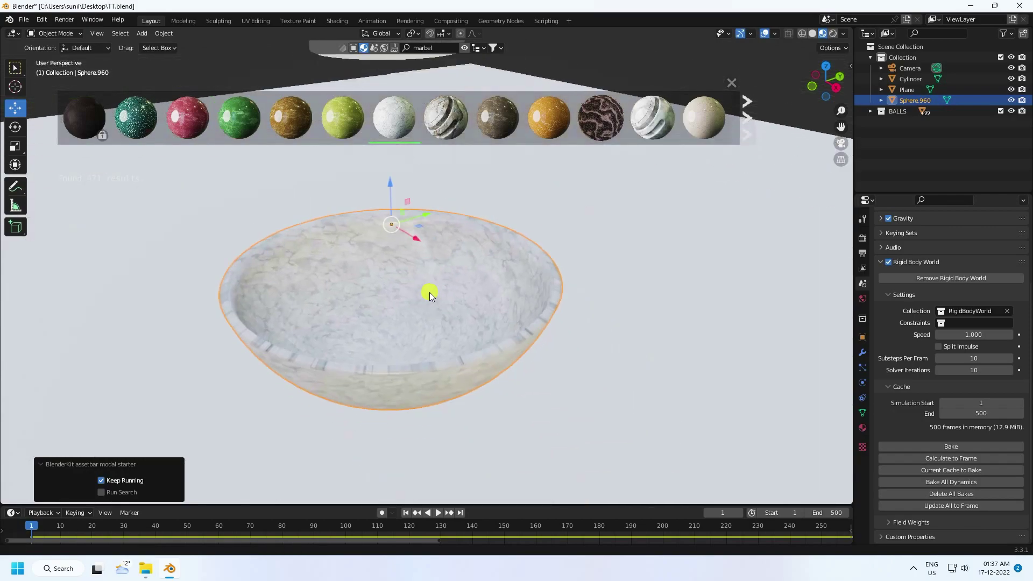
{"action": "scroll", "coordinate": [418, 294], "scroll_direction": "down", "scroll_amount": 3}
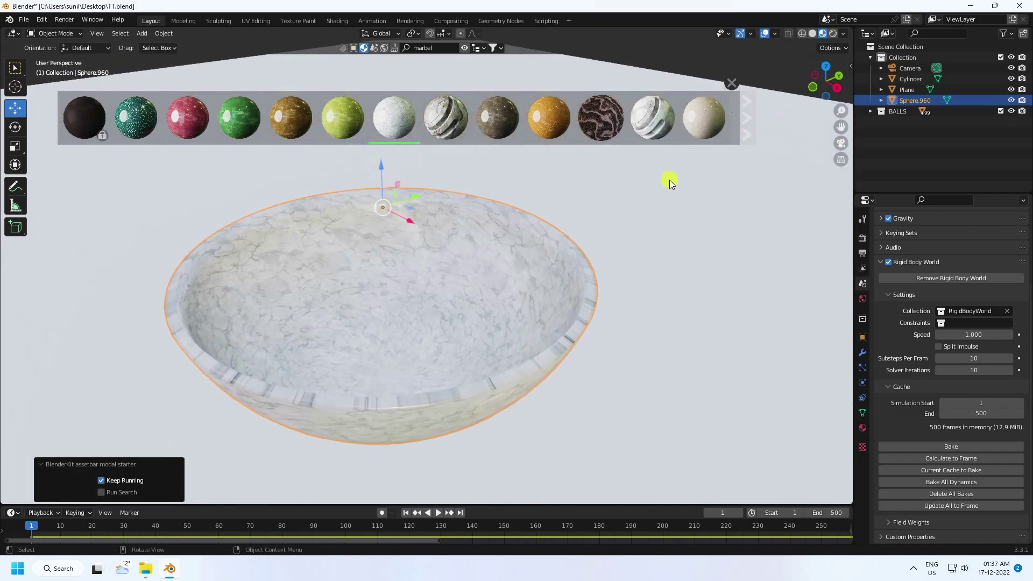
{"action": "left_click", "coordinate": [732, 86]}
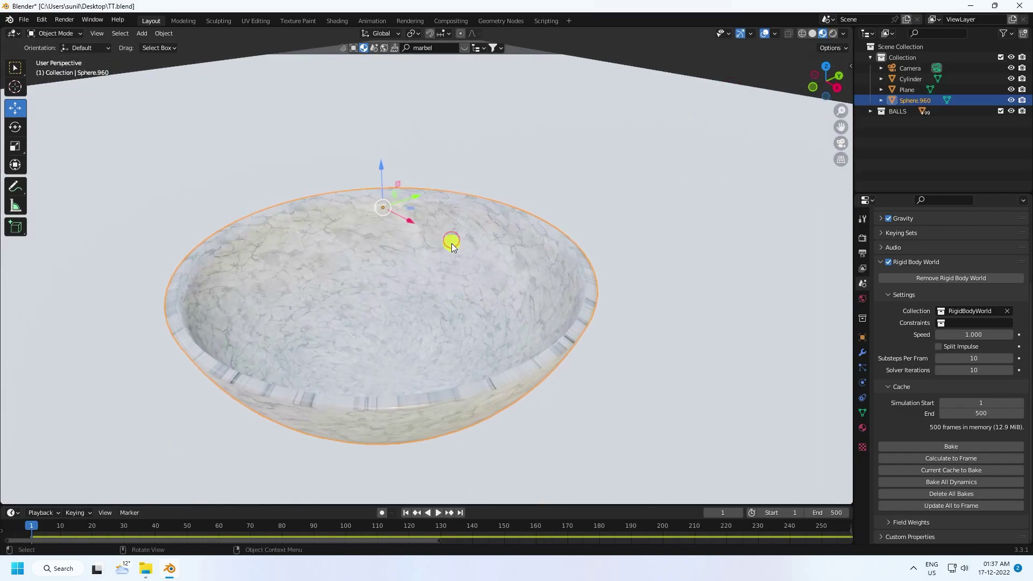
Step: Smart UV Project the whole bowl mesh at a 66° angle limit, then select the floor plane
{"action": "key", "text": "Tab"}
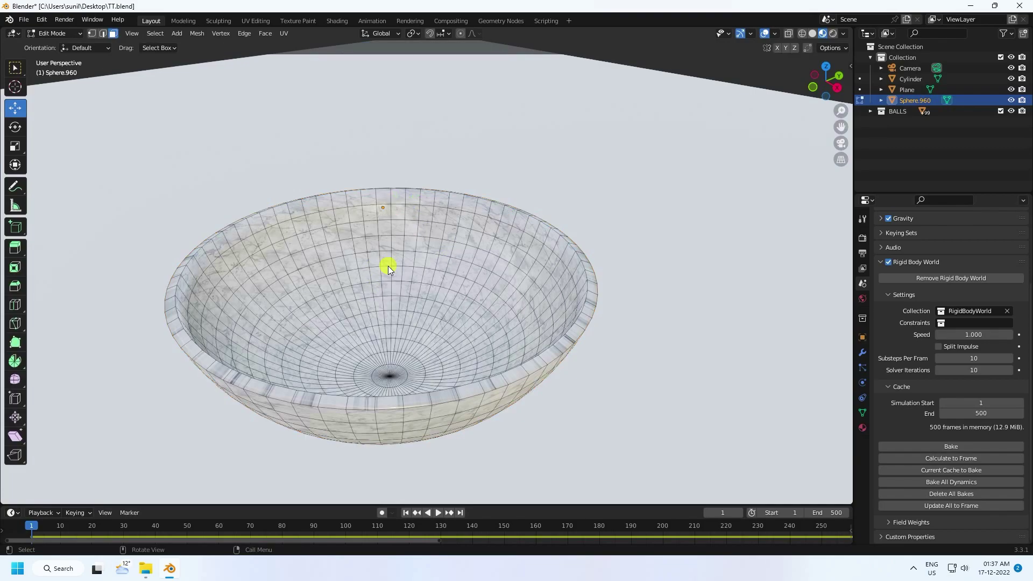
{"action": "key", "text": "a"}
{"action": "key", "text": "u"}
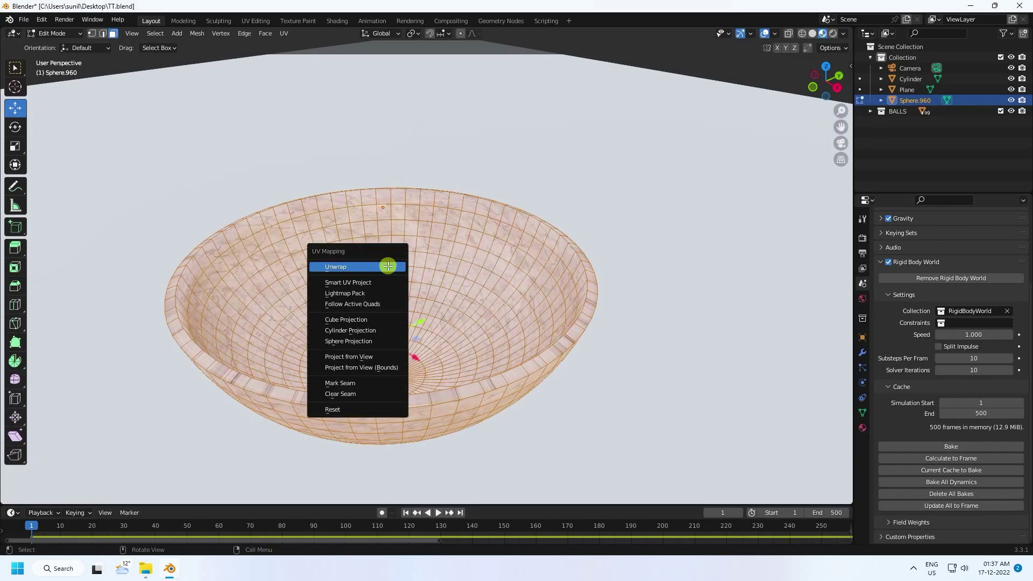
{"action": "left_click", "coordinate": [350, 283]}
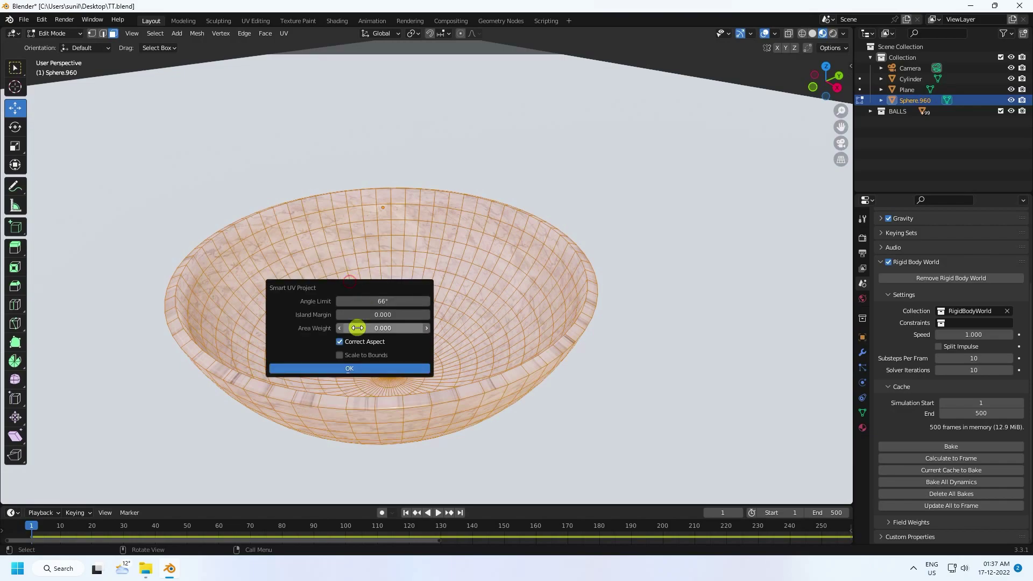
{"action": "left_click", "coordinate": [347, 365]}
{"action": "left_click", "coordinate": [46, 33]}
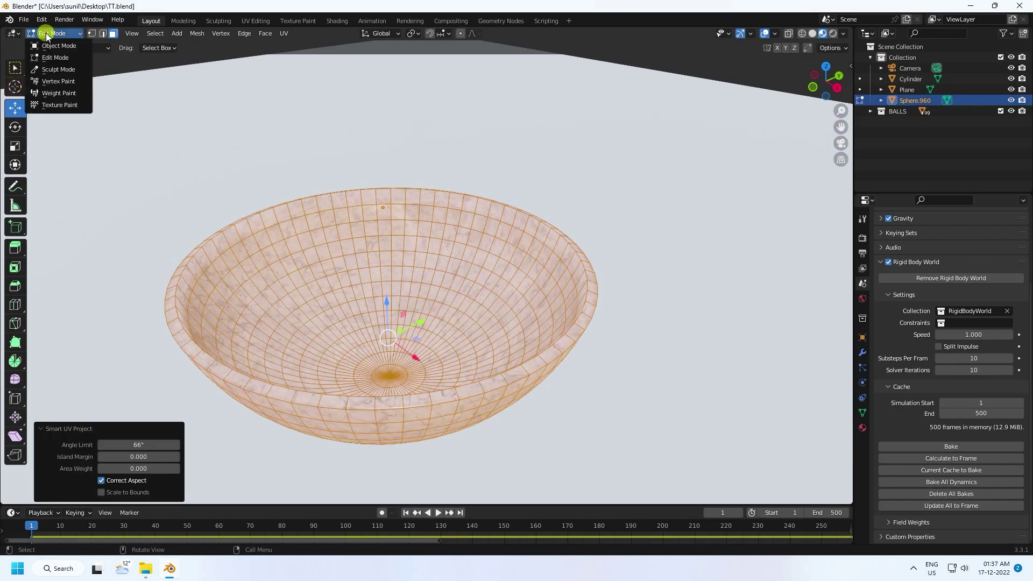
{"action": "left_click", "coordinate": [50, 49]}
{"action": "left_click", "coordinate": [317, 175]}
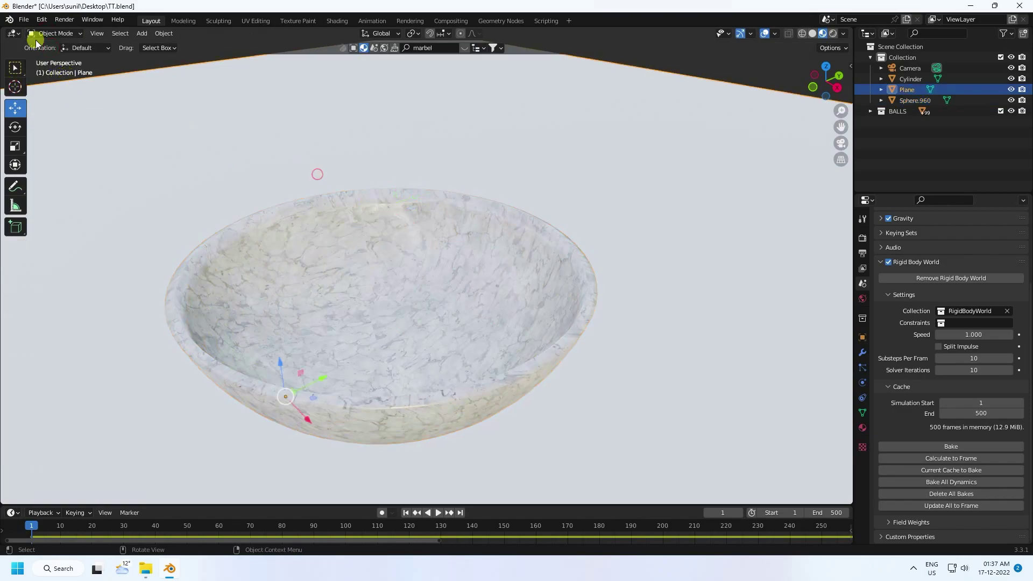
{"action": "left_click", "coordinate": [28, 22]}
Step: Append the BG material from another blend file and assign it to the floor plane
{"action": "left_click", "coordinate": [60, 142]}
{"action": "left_click", "coordinate": [346, 142]}
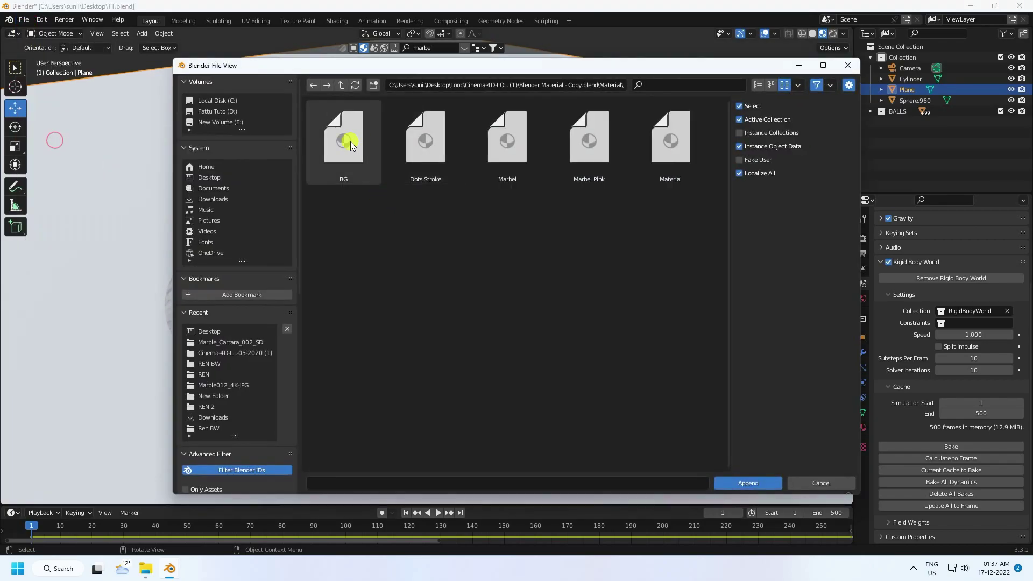
{"action": "left_click", "coordinate": [750, 480]}
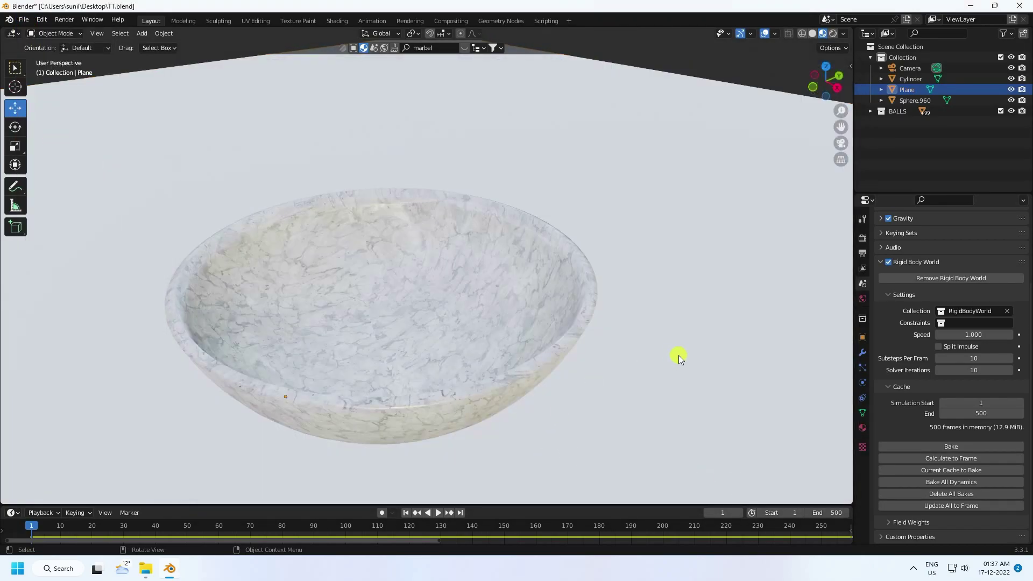
{"action": "left_click", "coordinate": [862, 428]}
{"action": "left_click", "coordinate": [883, 282]}
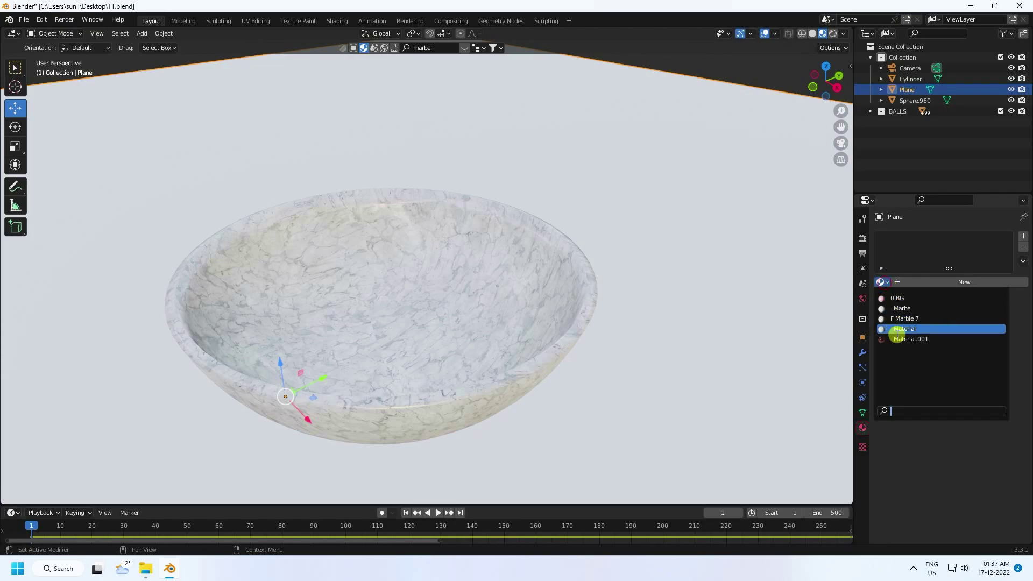
{"action": "left_click", "coordinate": [894, 298]}
{"action": "scroll", "coordinate": [491, 298], "scroll_direction": "down", "scroll_amount": 2}
{"action": "scroll", "coordinate": [498, 299], "scroll_direction": "down", "scroll_amount": 6}
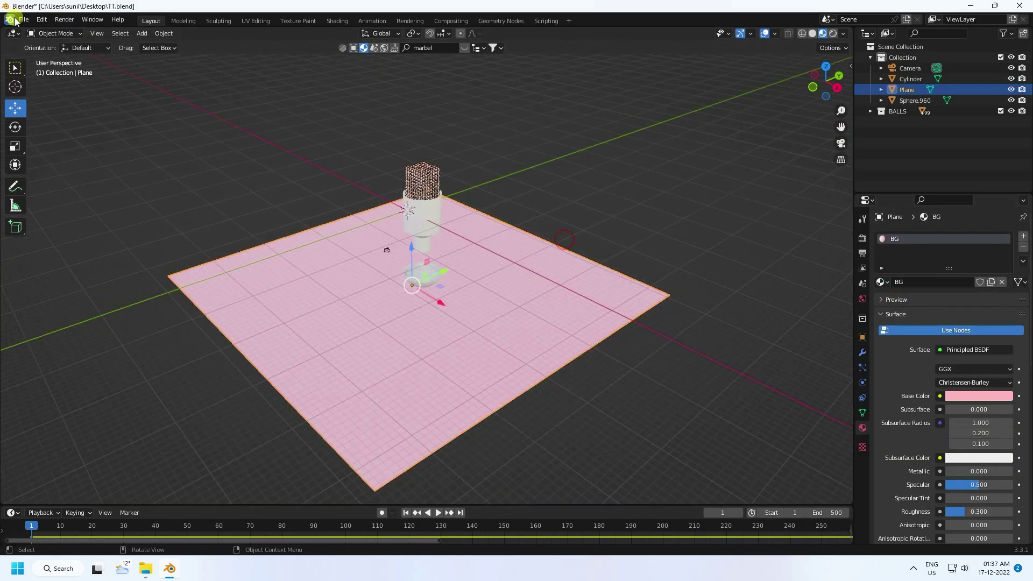
Step: Extrude the floor's back edge upward into a tall backdrop wall
{"action": "left_click", "coordinate": [49, 34]}
{"action": "left_click", "coordinate": [58, 57]}
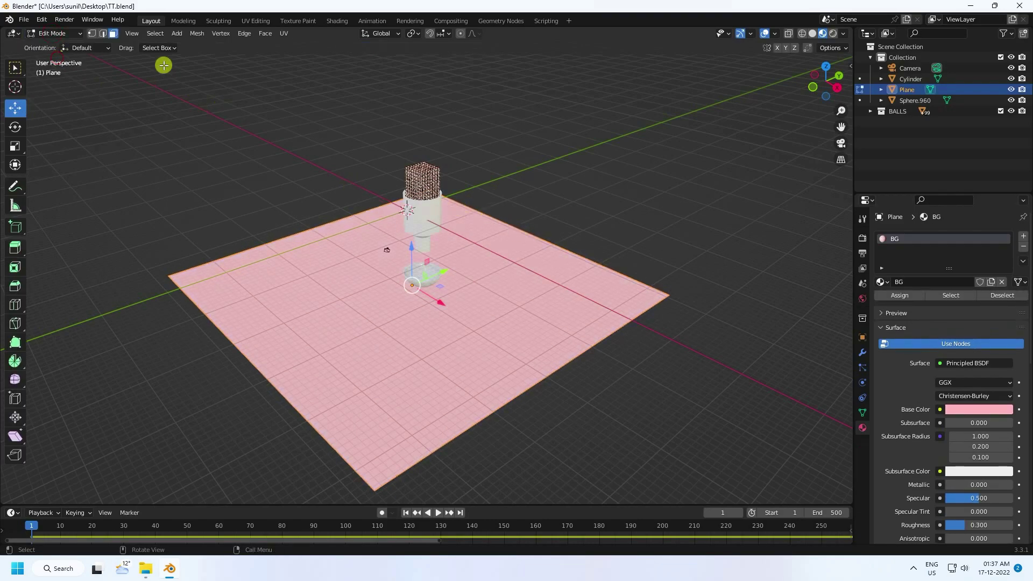
{"action": "left_click", "coordinate": [103, 33]}
{"action": "left_click", "coordinate": [543, 237]}
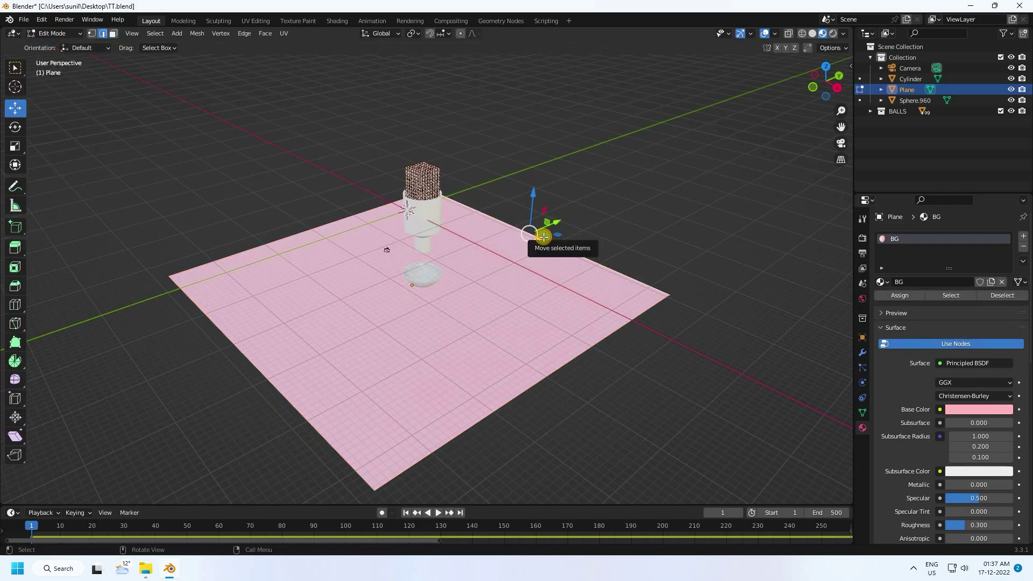
{"action": "key", "text": "e"}
{"action": "left_click", "coordinate": [542, 237]}
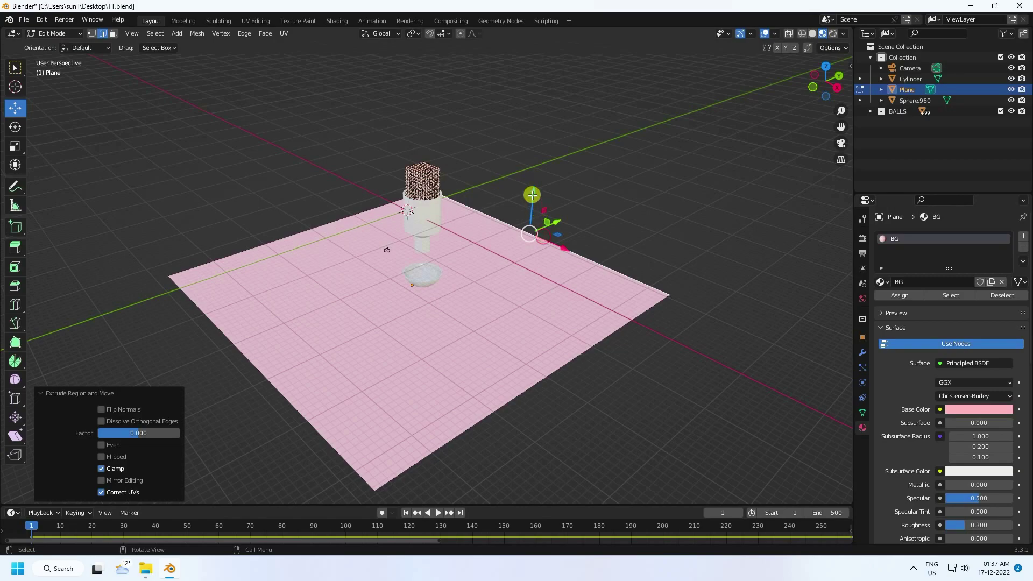
{"action": "left_click_drag", "start_coordinate": [532, 195], "coordinate": [549, 460]}
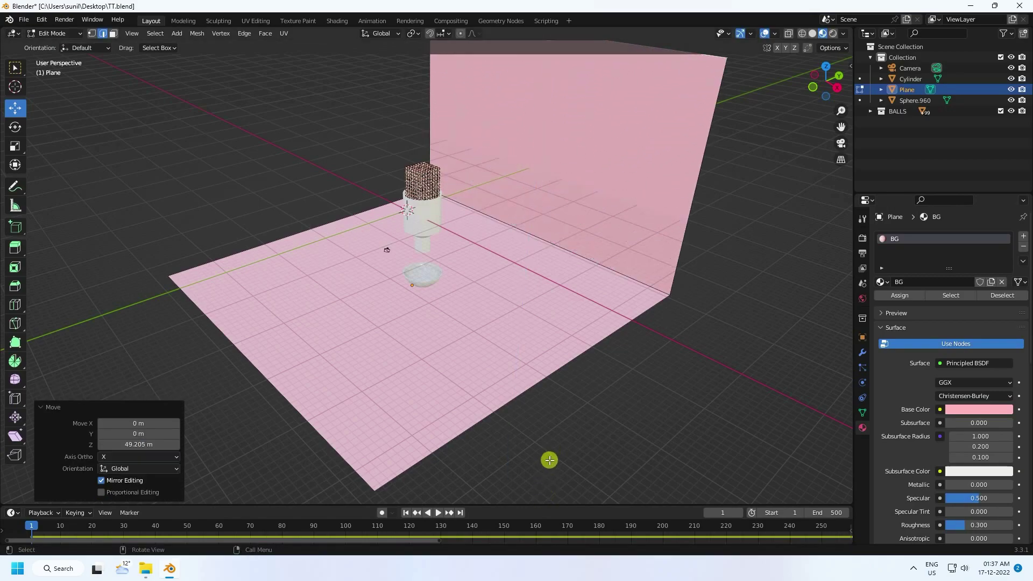
{"action": "left_click", "coordinate": [525, 233]}
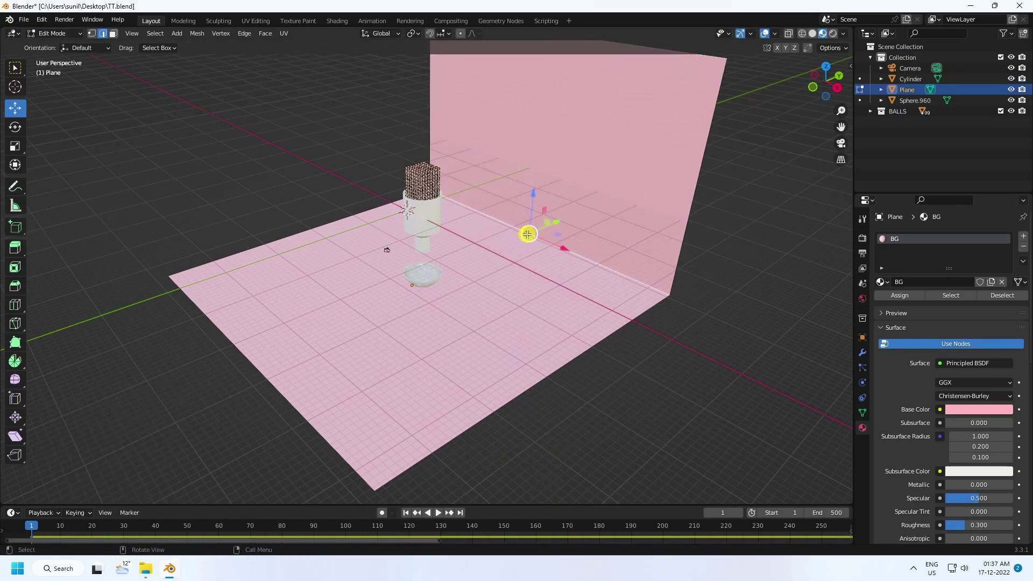
Step: Add a Bevel modifier with 0.2 m amount and 30 segments, then return to Object Mode
{"action": "left_click", "coordinate": [864, 353]}
{"action": "left_click", "coordinate": [889, 244]}
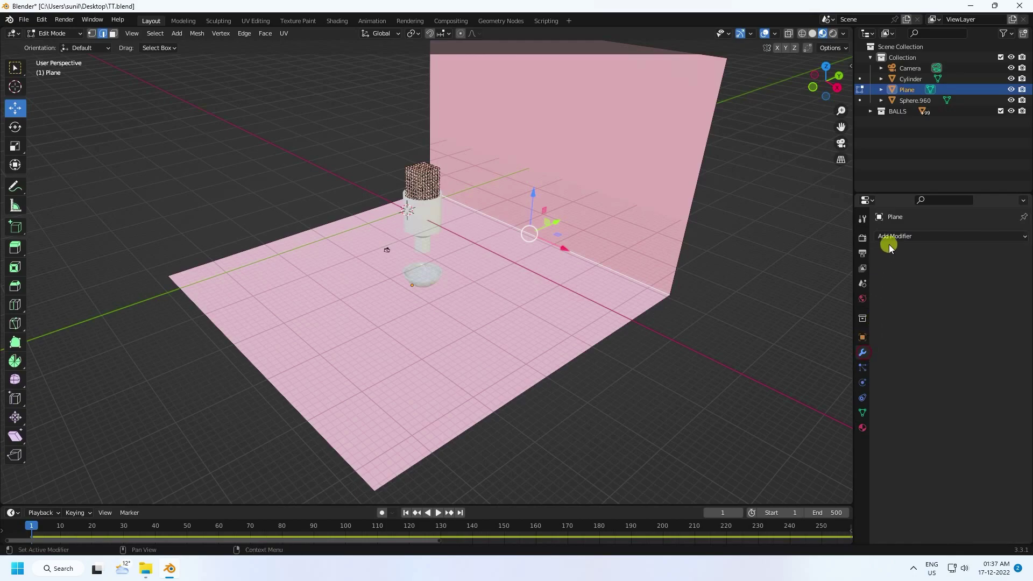
{"action": "left_click", "coordinate": [809, 278]}
{"action": "left_click", "coordinate": [959, 294]}
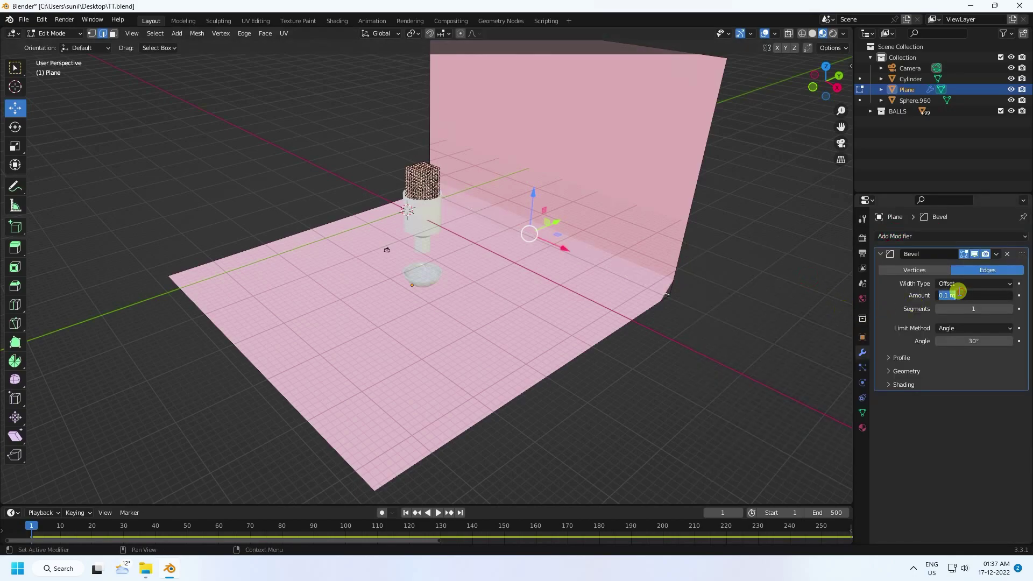
{"action": "type", "text": "0.2"}
{"action": "key", "text": "Return"}
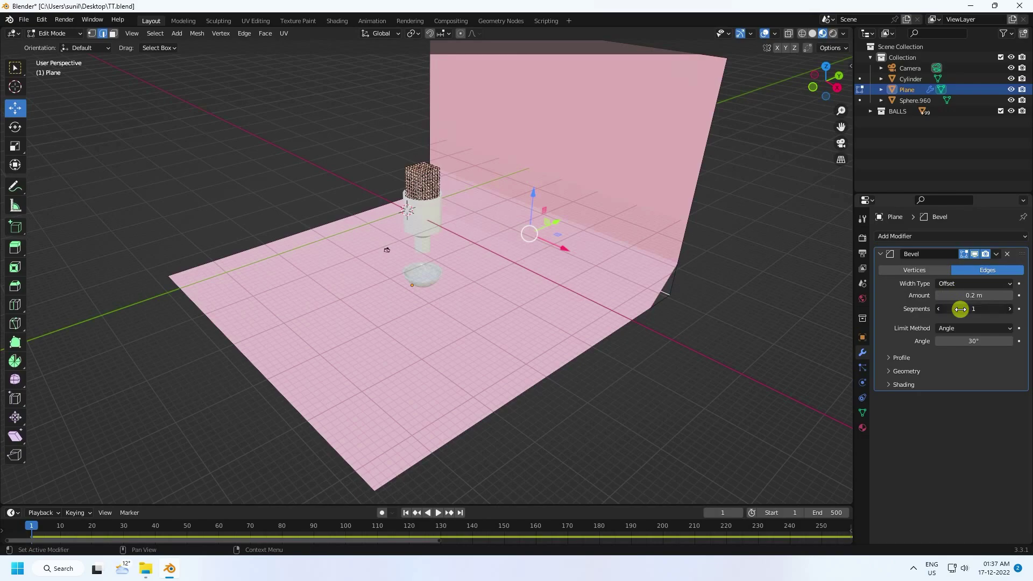
{"action": "key", "text": "Return"}
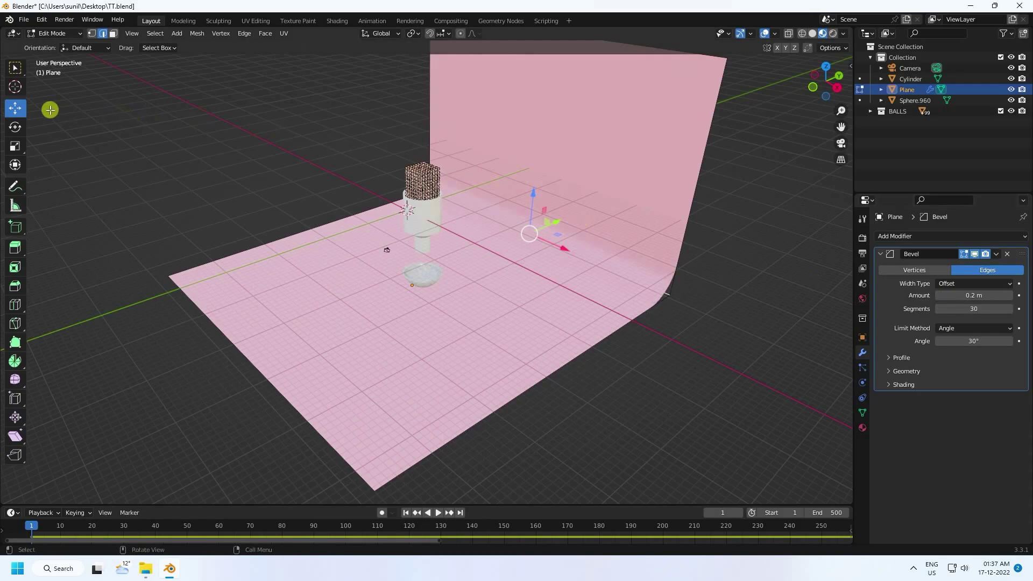
{"action": "left_click", "coordinate": [53, 34]}
{"action": "left_click", "coordinate": [49, 45]}
Step: Shade the backdrop smooth and drag the camera's Z location to 1.111 m to frame the bowl
{"action": "right_click", "coordinate": [350, 270]}
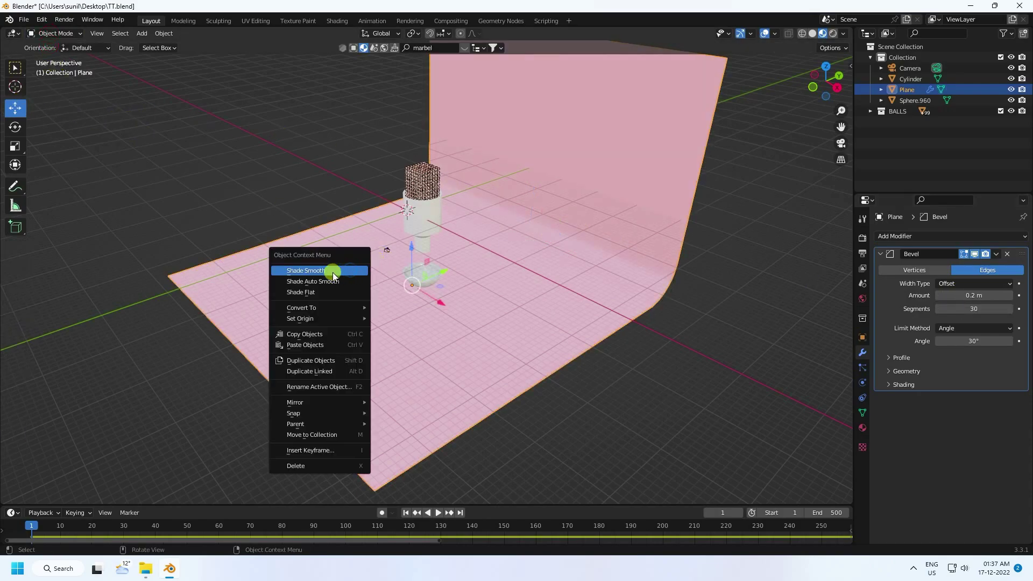
{"action": "left_click", "coordinate": [331, 271]}
{"action": "key", "text": "KP_0"}
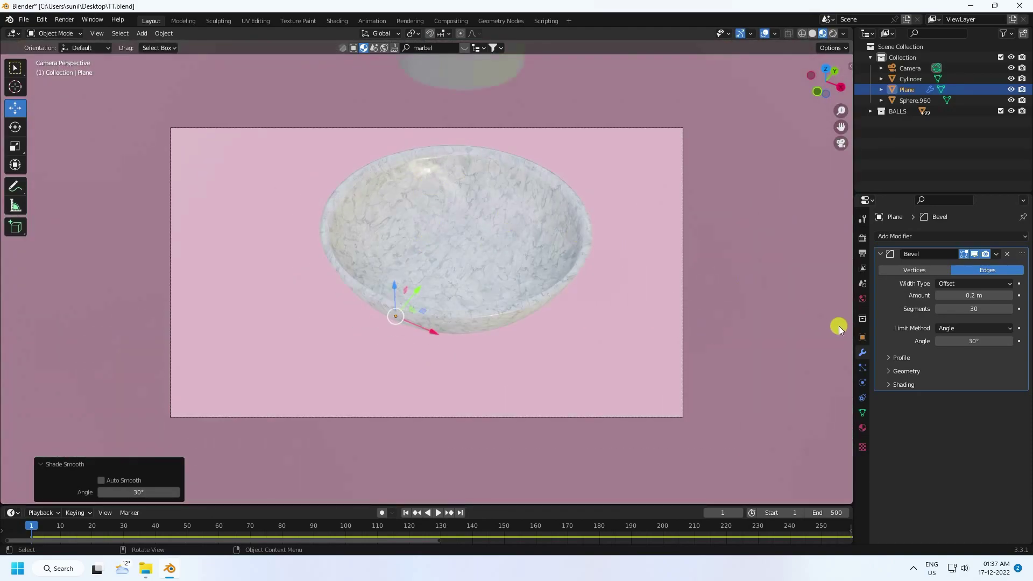
{"action": "left_click", "coordinate": [862, 337]}
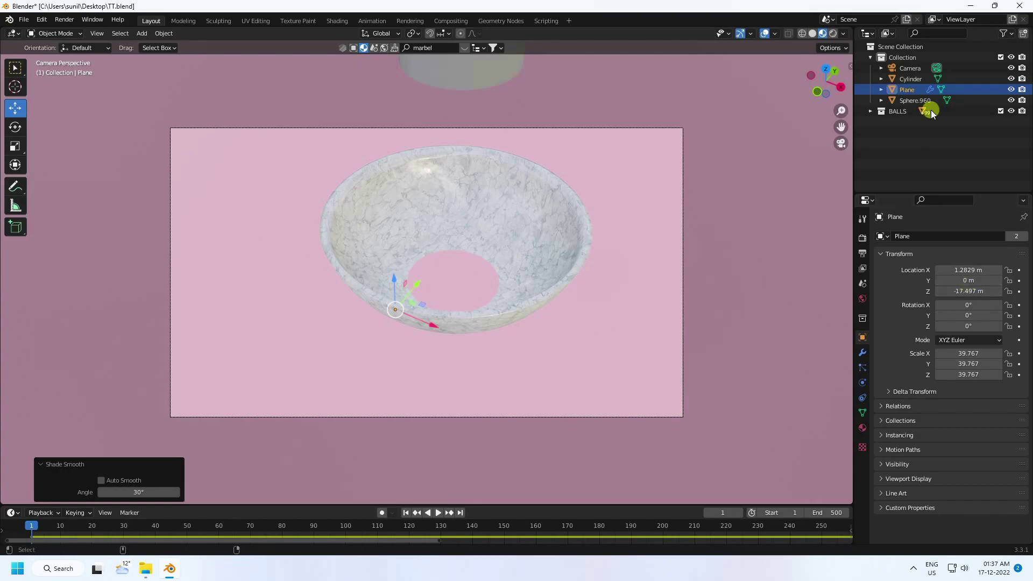
{"action": "left_click", "coordinate": [910, 68]}
{"action": "left_click_drag", "start_coordinate": [957, 292], "coordinate": [948, 273]}
{"action": "scroll", "coordinate": [430, 251], "scroll_direction": "up", "scroll_amount": 2}
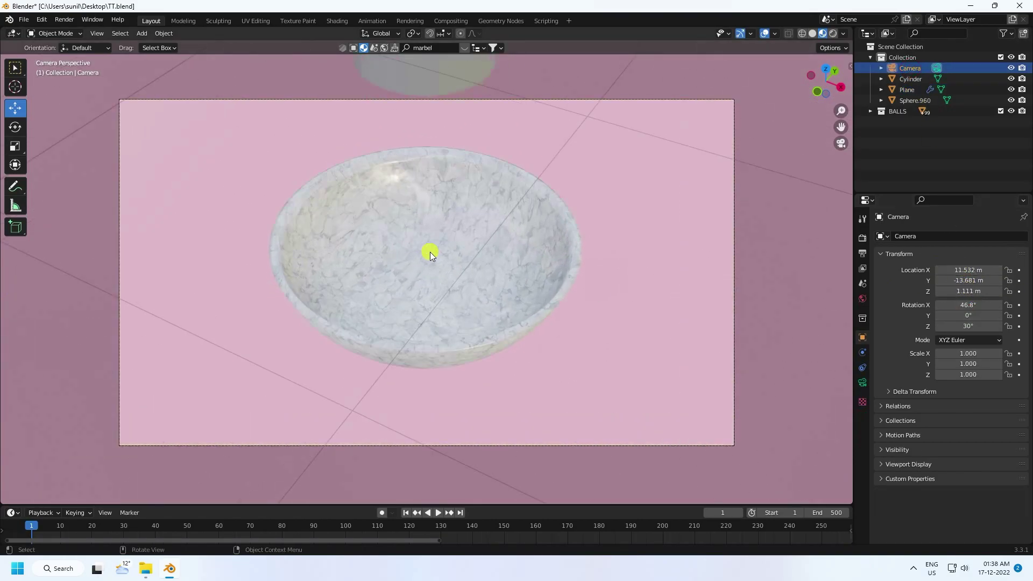
{"action": "scroll", "coordinate": [418, 190], "scroll_direction": "down", "scroll_amount": 3}
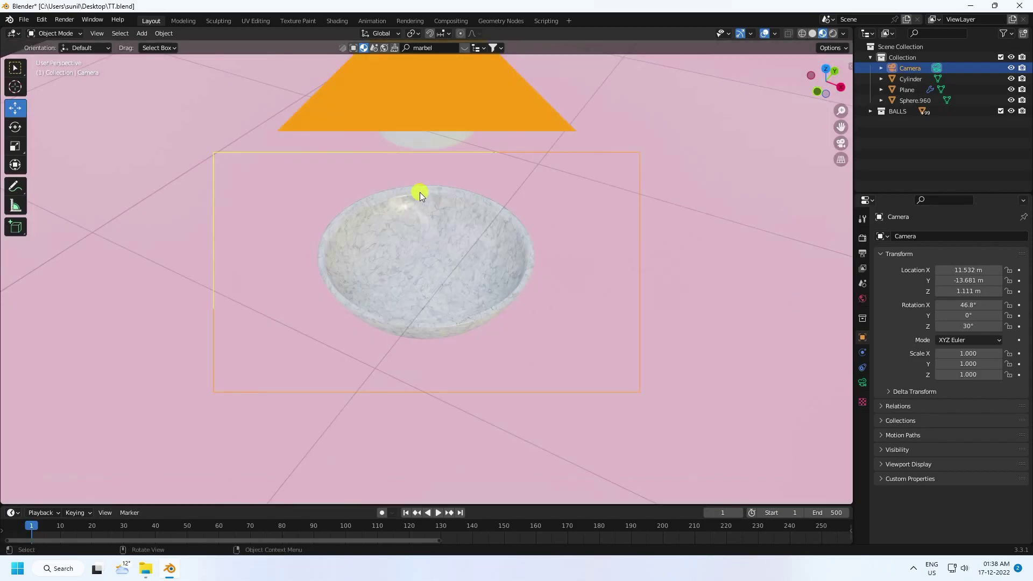
{"action": "middle_click_drag", "start_coordinate": [419, 191], "coordinate": [399, 173]}
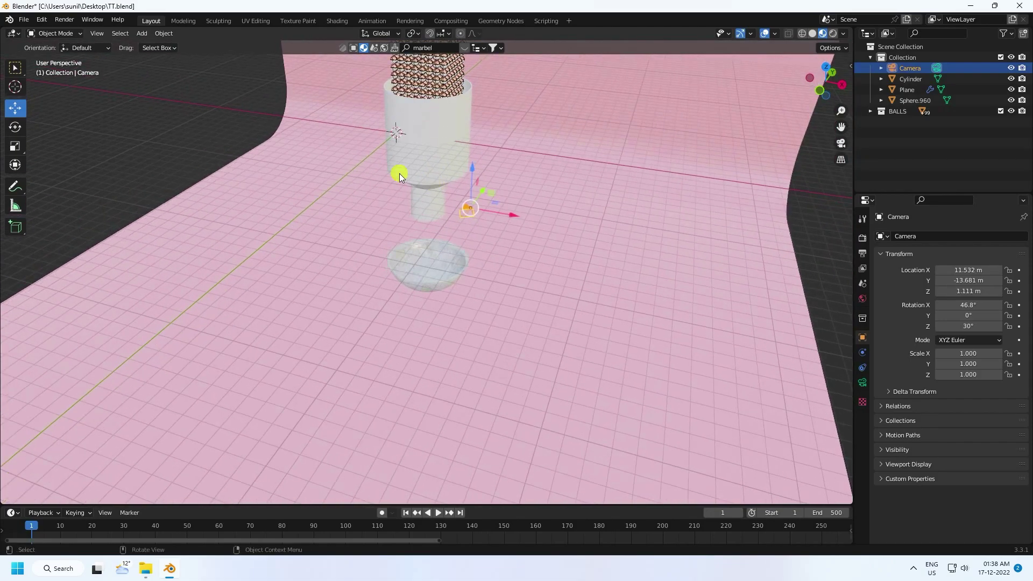
Step: Add an Area light and set its size to 8 m
{"action": "left_click", "coordinate": [141, 33]}
{"action": "mouse_move", "coordinate": [160, 180]}
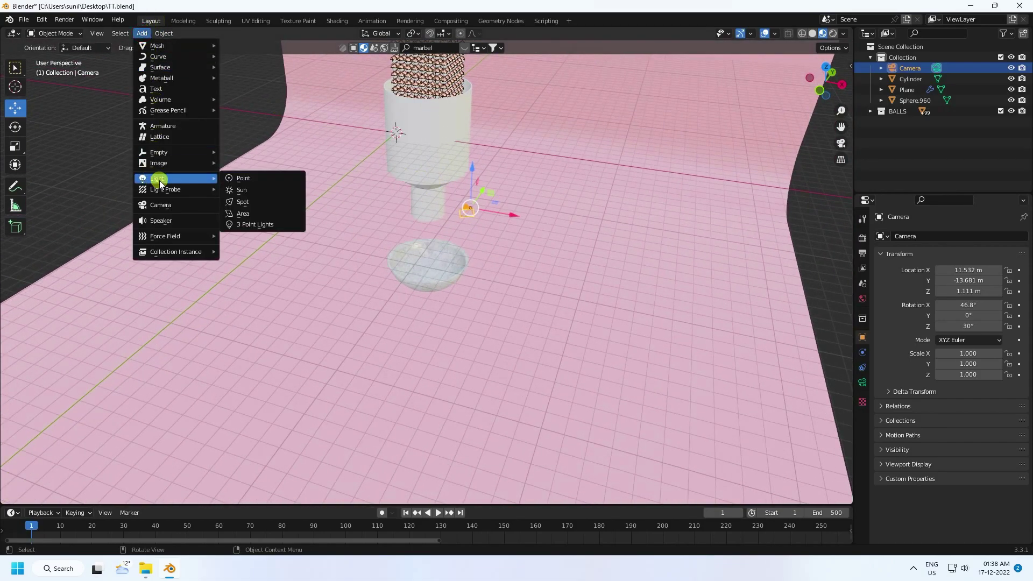
{"action": "left_click", "coordinate": [247, 213]}
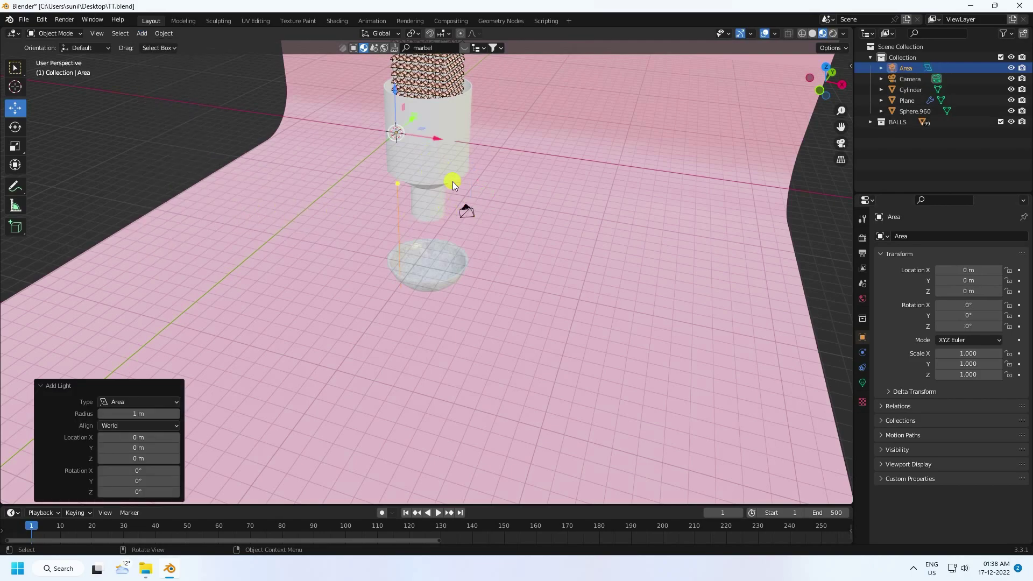
{"action": "left_click", "coordinate": [863, 382]}
{"action": "left_click", "coordinate": [984, 379]}
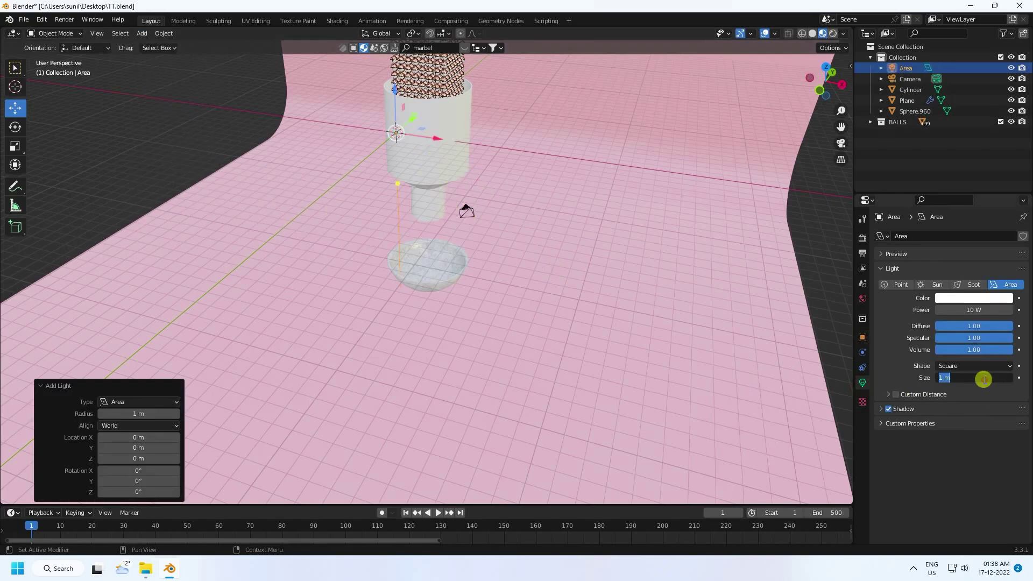
{"action": "type", "text": "8"}
{"action": "key", "text": "Return"}
Step: Lower the light and centre it over the bowl, then set its power to 150 W
{"action": "left_click_drag", "start_coordinate": [391, 86], "coordinate": [387, 196]}
{"action": "key", "text": "KP_7"}
{"action": "scroll", "coordinate": [436, 245], "scroll_direction": "up", "scroll_amount": 5}
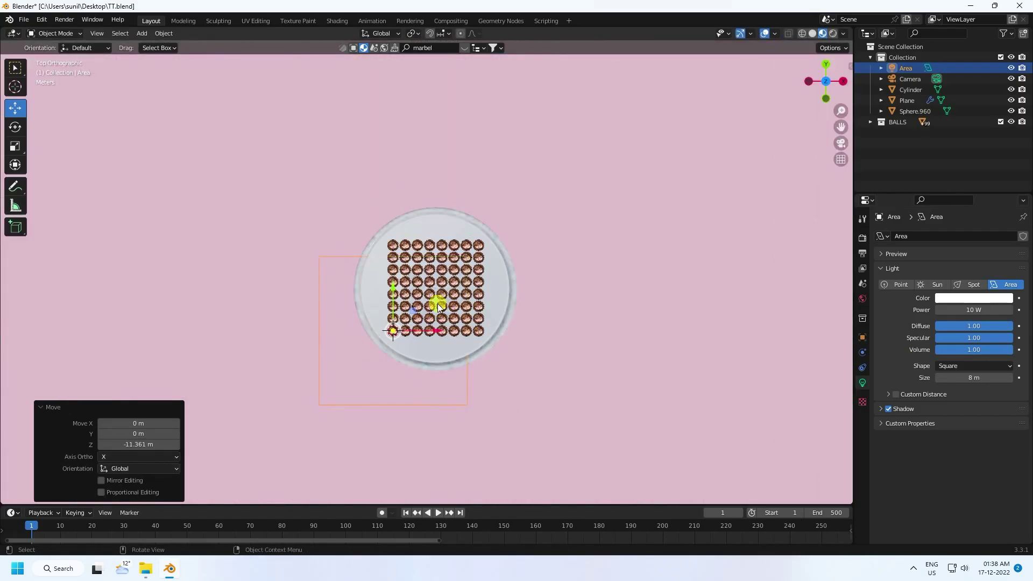
{"action": "left_click_drag", "start_coordinate": [395, 340], "coordinate": [462, 279]}
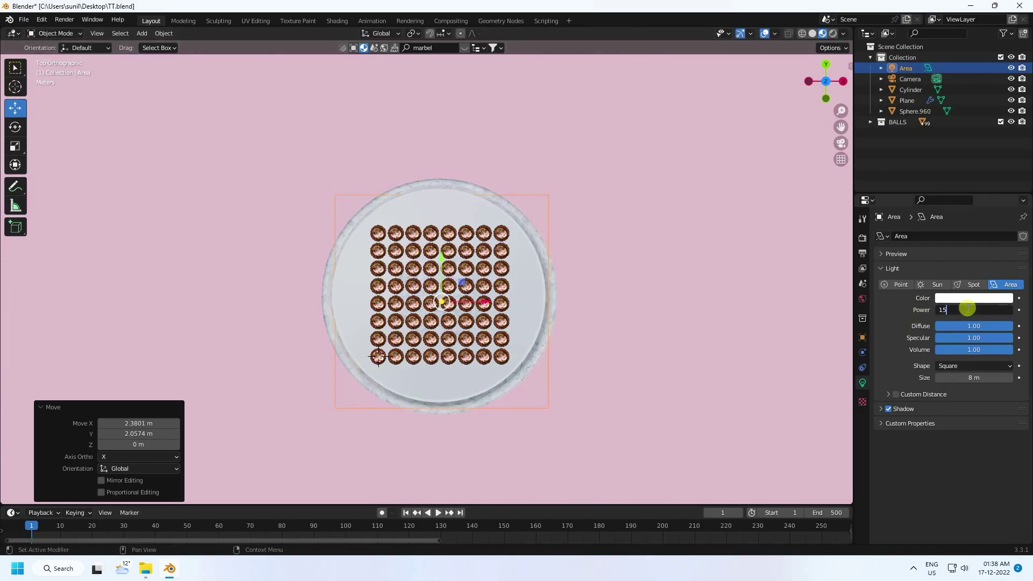
{"action": "left_click", "coordinate": [964, 309]}
{"action": "type", "text": "150"}
{"action": "key", "text": "Return"}
{"action": "middle_click_drag", "start_coordinate": [731, 269], "coordinate": [284, 150]}
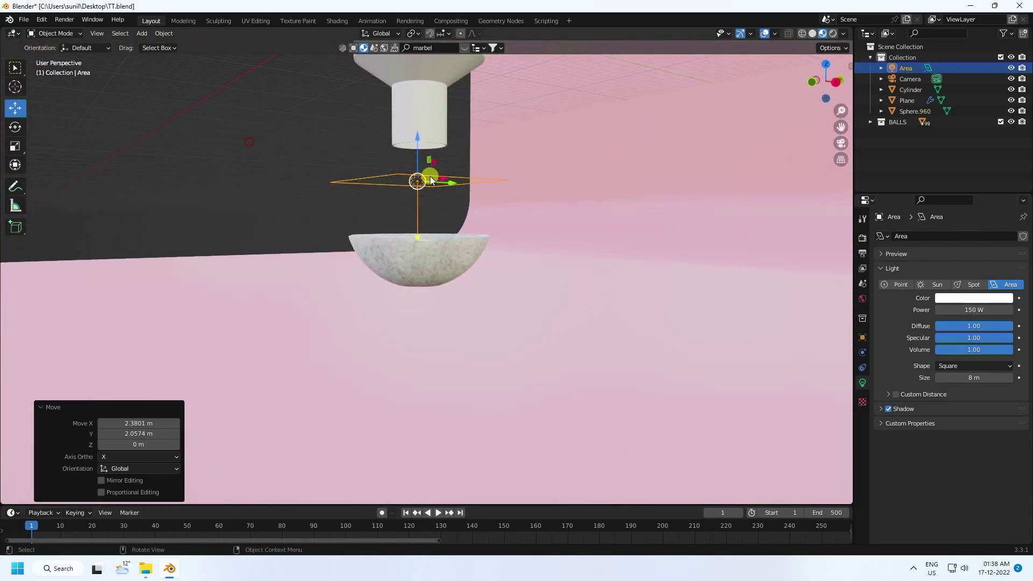
{"action": "middle_click_drag", "start_coordinate": [430, 180], "coordinate": [426, 212]}
Step: Feed the World colour from an Environment Texture loading artist_workshop_4k (1).exr
{"action": "left_click", "coordinate": [862, 298]}
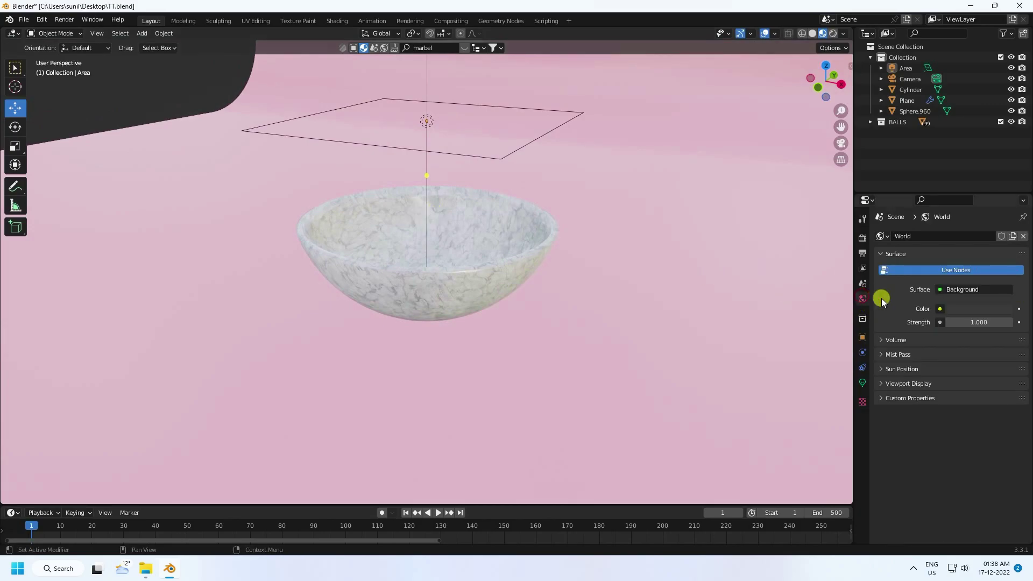
{"action": "left_click", "coordinate": [940, 309]}
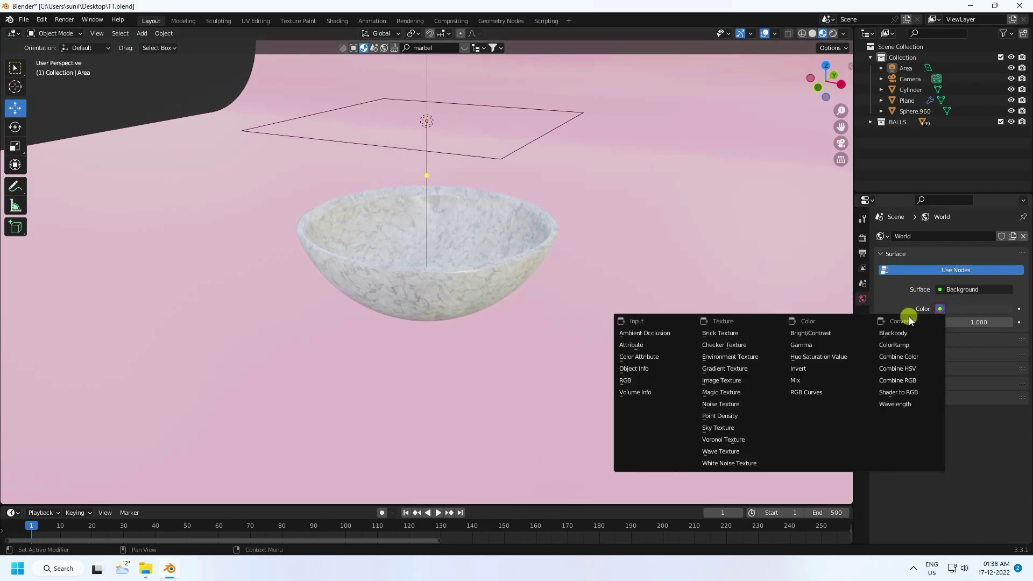
{"action": "left_click", "coordinate": [738, 357]}
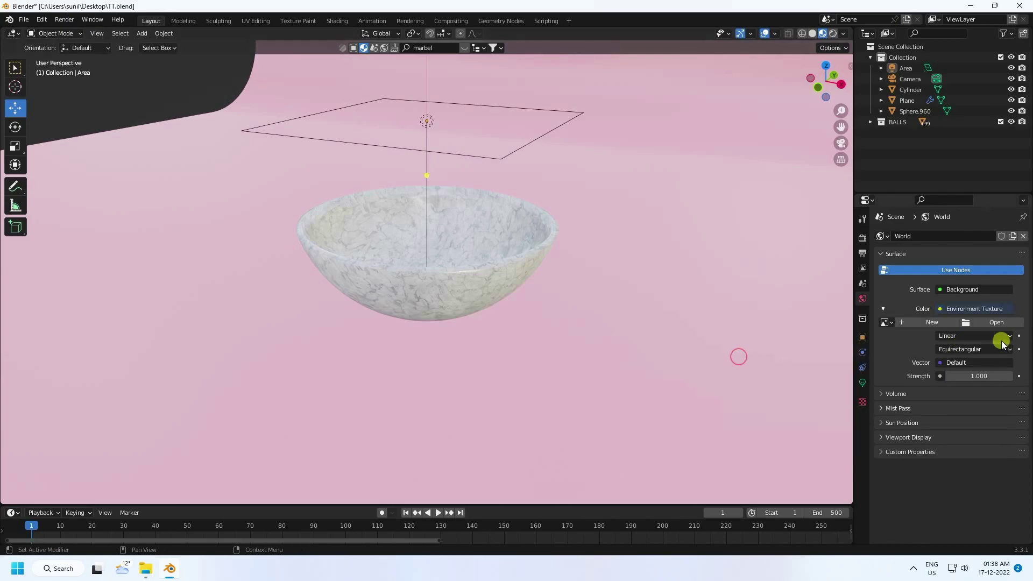
{"action": "left_click", "coordinate": [998, 324]}
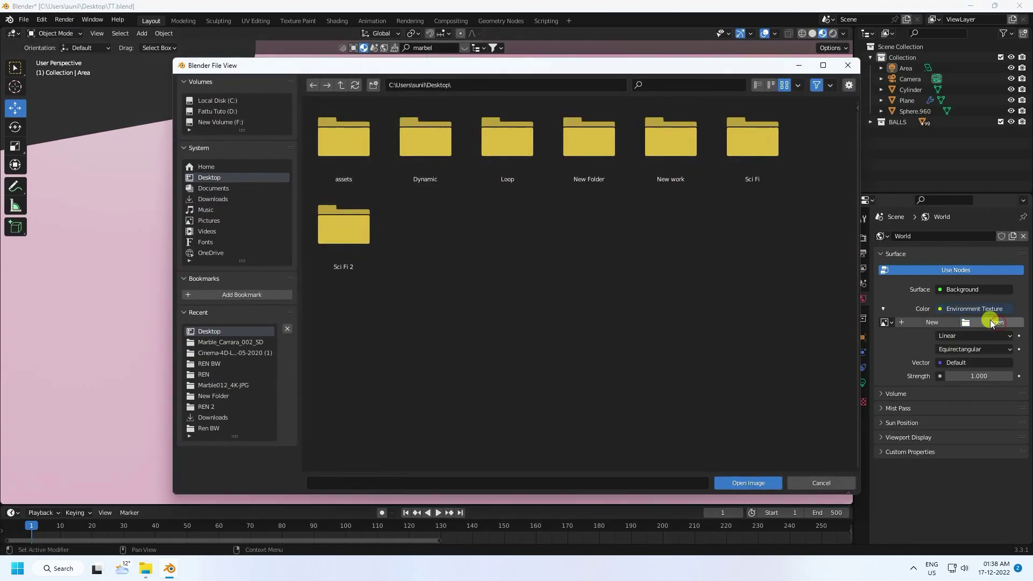
{"action": "left_click", "coordinate": [226, 354]}
{"action": "left_click", "coordinate": [422, 123]}
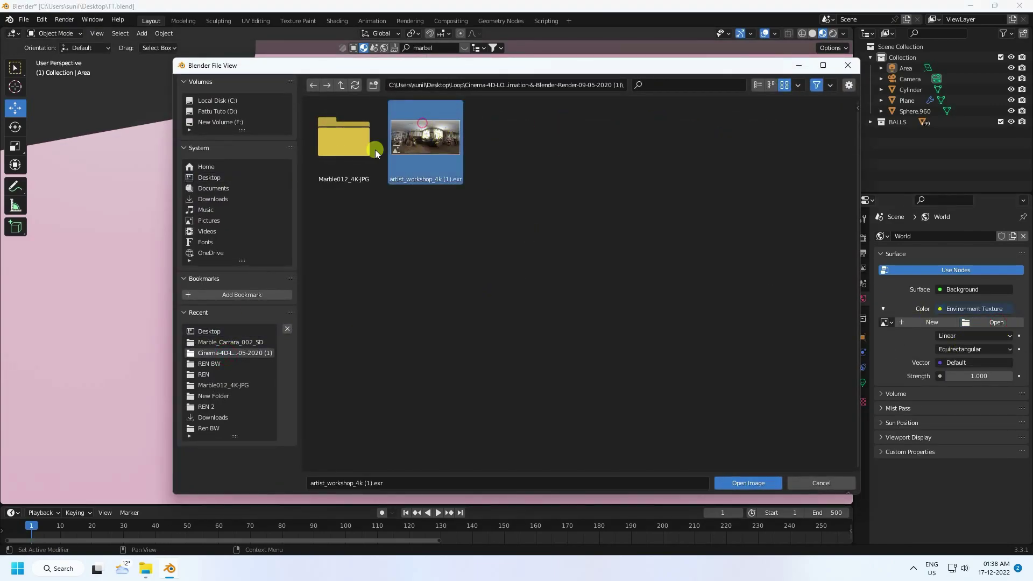
{"action": "left_click", "coordinate": [748, 483]}
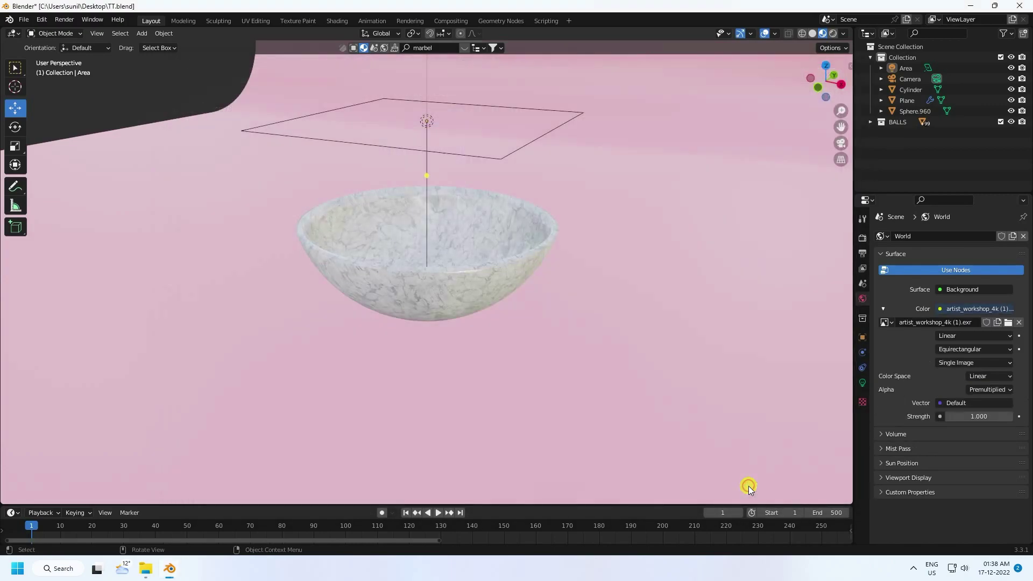
{"action": "key", "text": "KP_0"}
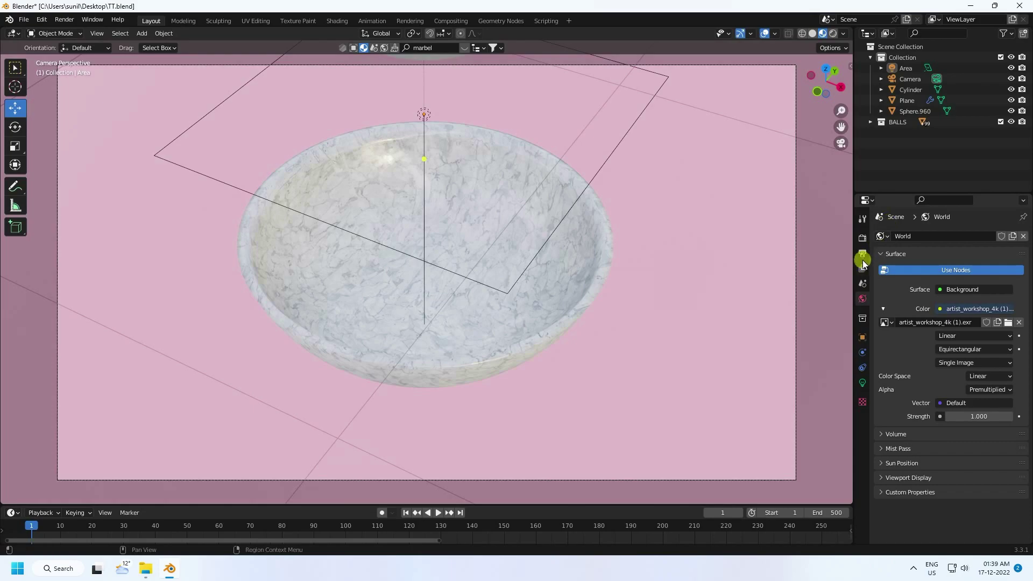
Step: Bake the rigid-body simulation cache from the Scene properties
{"action": "left_click", "coordinate": [863, 284]}
{"action": "scroll", "coordinate": [906, 421], "scroll_direction": "down", "scroll_amount": 4}
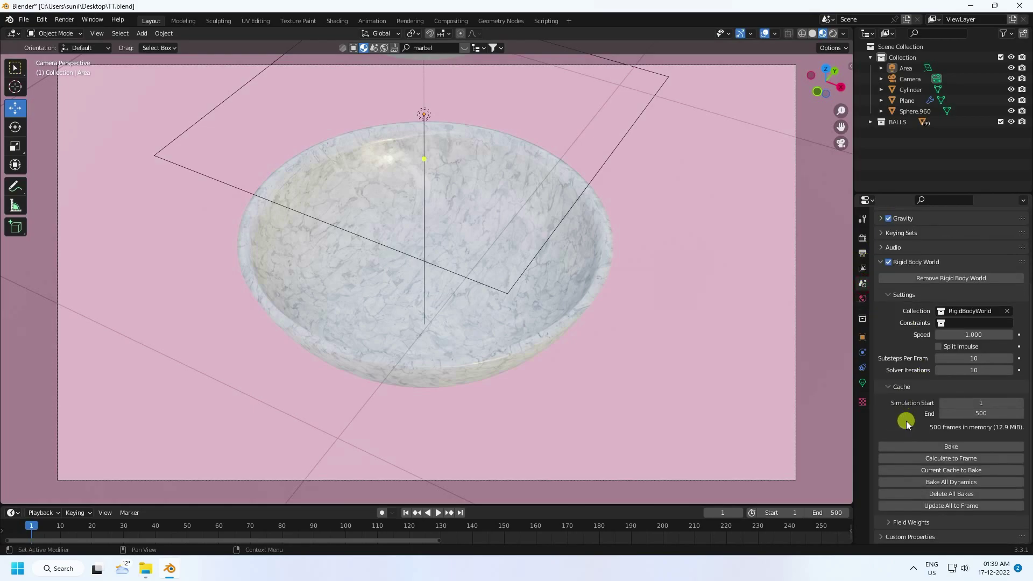
{"action": "left_click", "coordinate": [950, 483]}
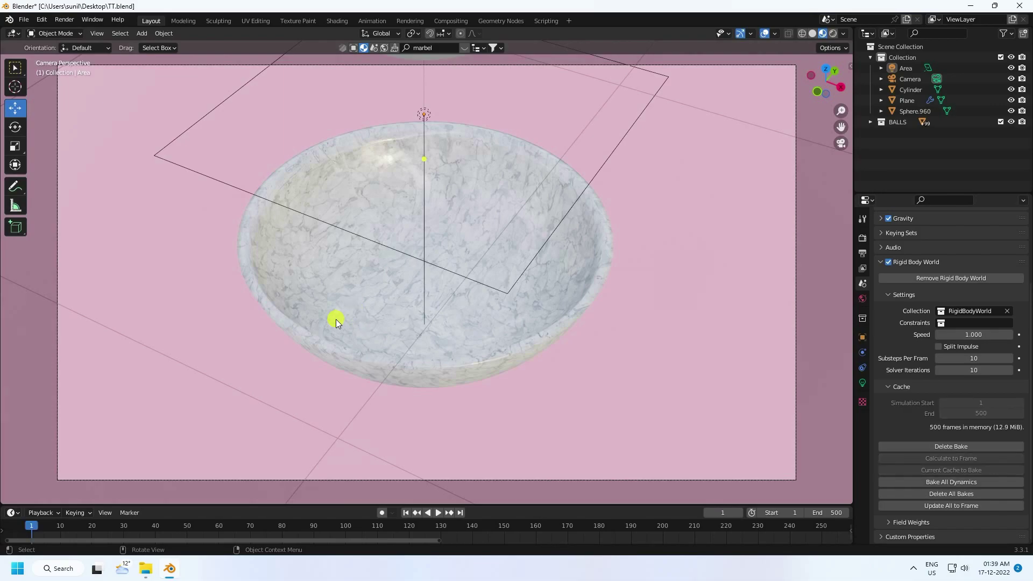
Step: Play back the 500-frame simulation in solid shading, scrubbing the timeline as balls overflow the bowl
{"action": "left_click", "coordinate": [442, 513]}
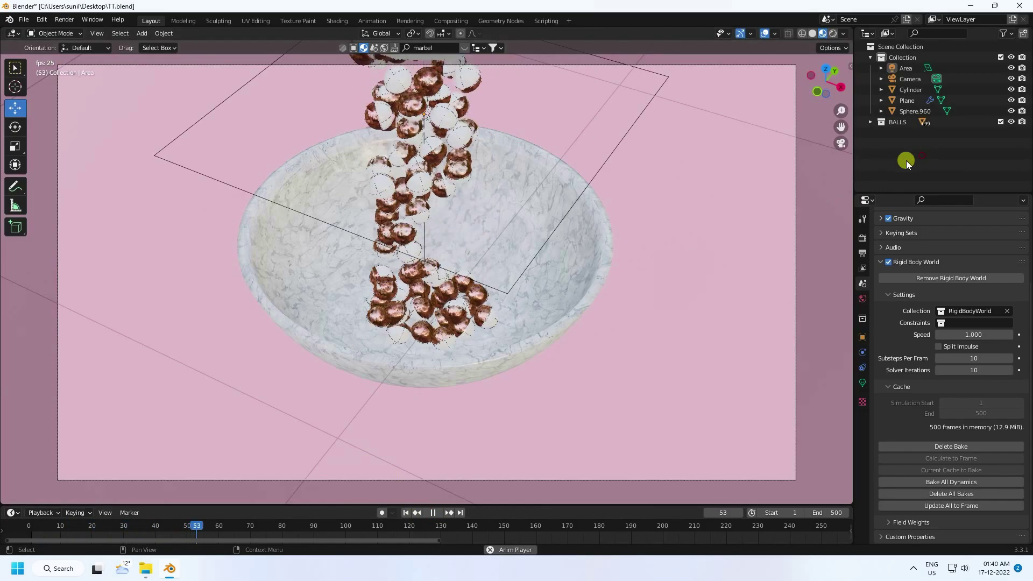
{"action": "scroll", "coordinate": [458, 185], "scroll_direction": "up", "scroll_amount": 1}
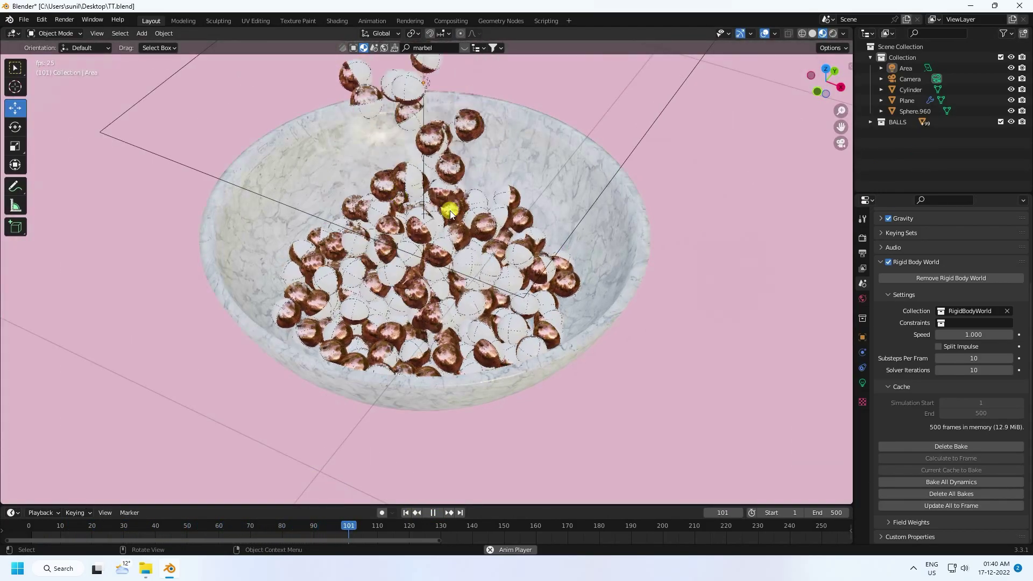
{"action": "left_click", "coordinate": [434, 512]}
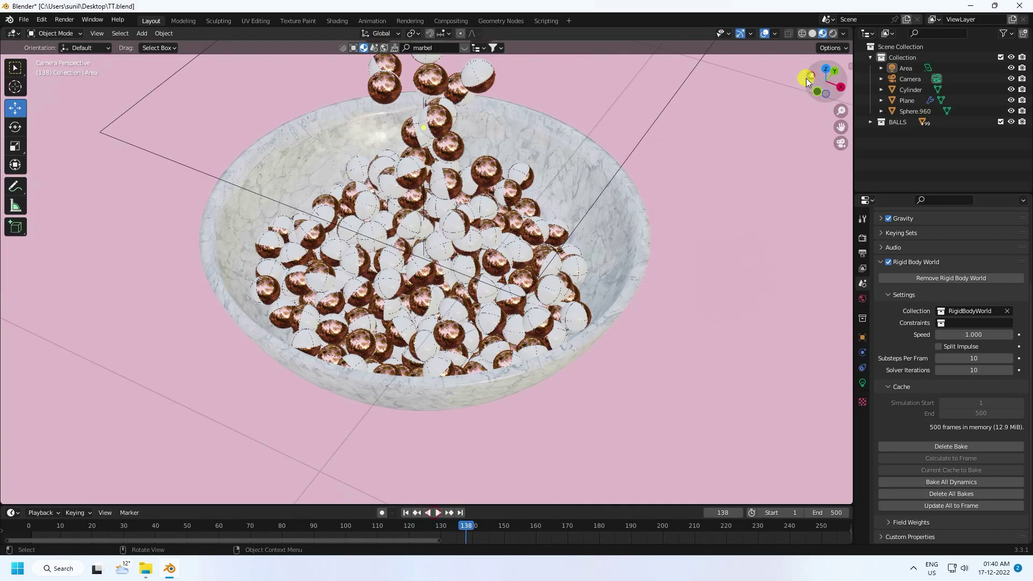
{"action": "left_click", "coordinate": [813, 33]}
{"action": "left_click", "coordinate": [435, 515]}
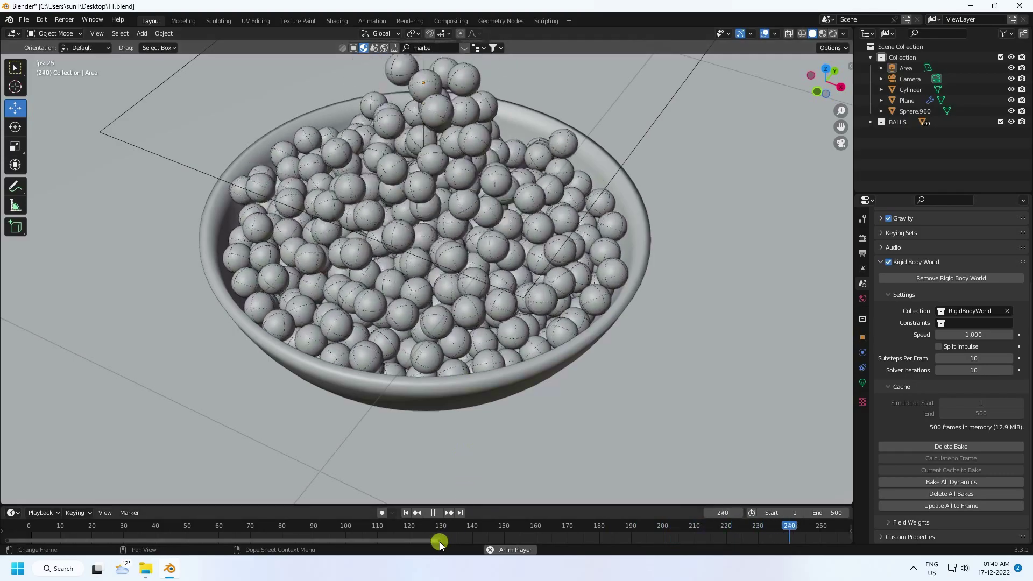
{"action": "left_click_drag", "start_coordinate": [440, 541], "coordinate": [631, 543]}
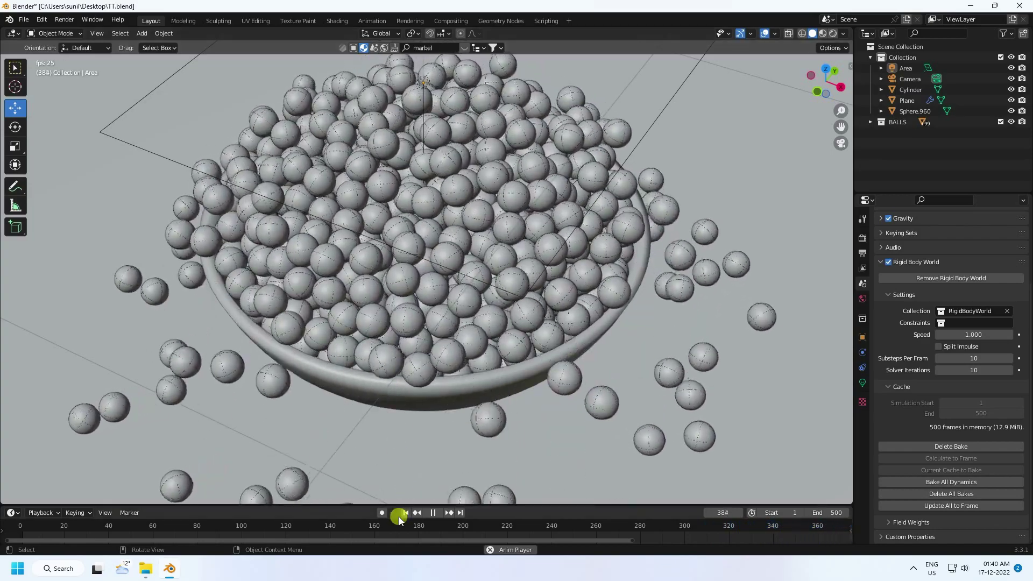
Step: Pause at frame 397, render a still image of it, and close the render window
{"action": "left_click", "coordinate": [433, 512]}
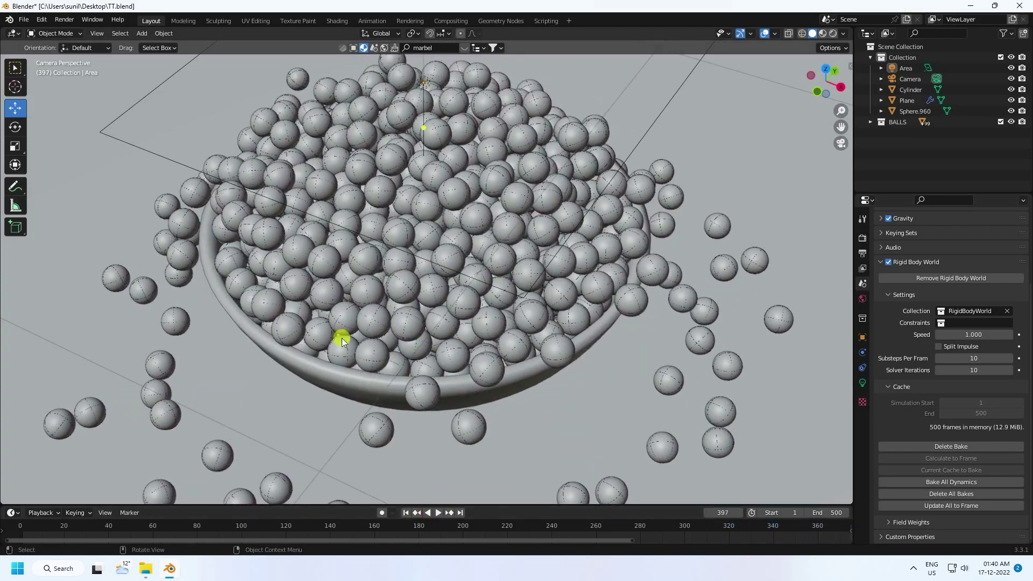
{"action": "left_click", "coordinate": [65, 19]}
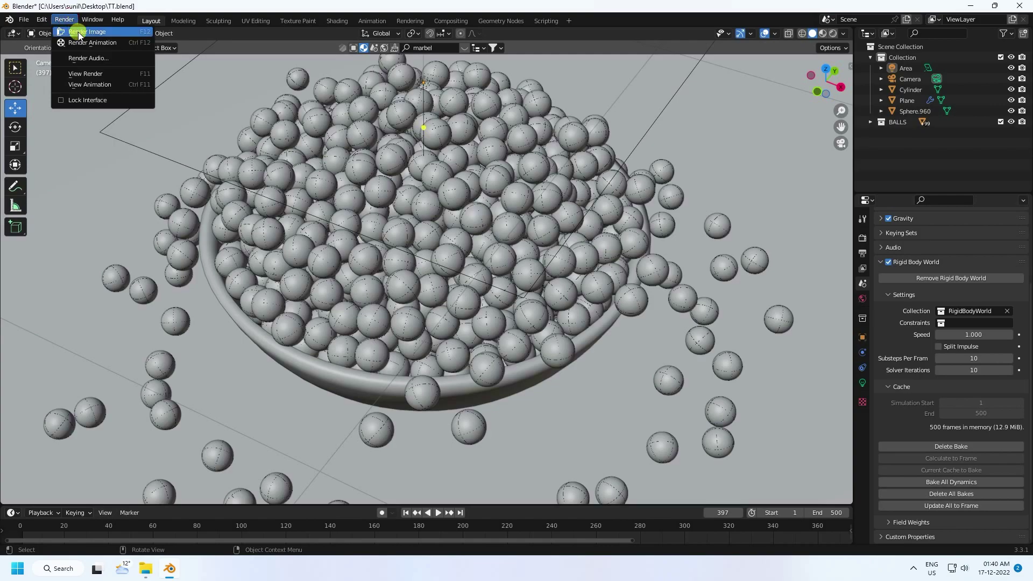
{"action": "left_click", "coordinate": [78, 34]}
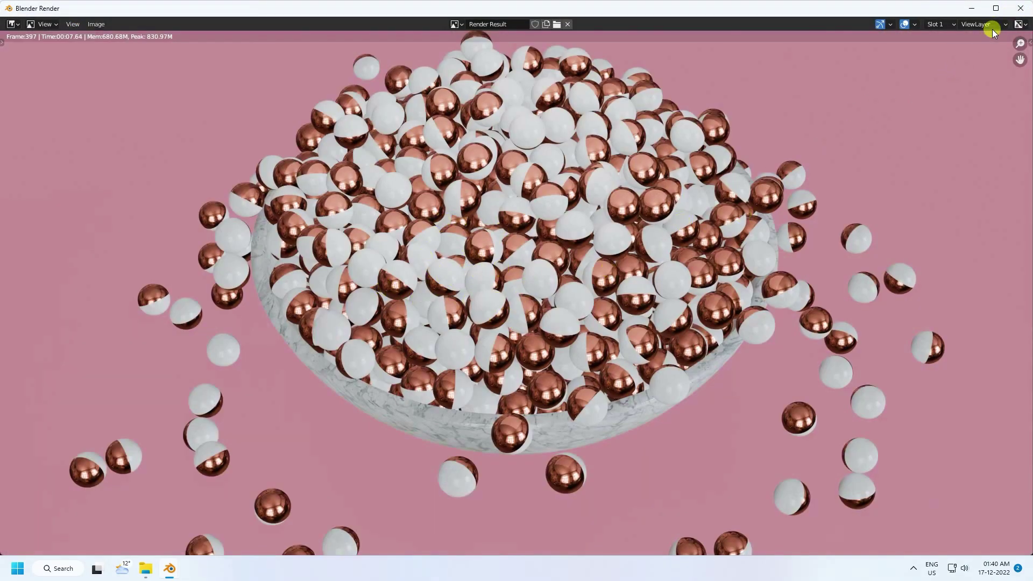
{"action": "left_click", "coordinate": [1021, 8]}
Step: Switch the render engine to Cycles with GPU Compute as the device
{"action": "left_click", "coordinate": [866, 238]}
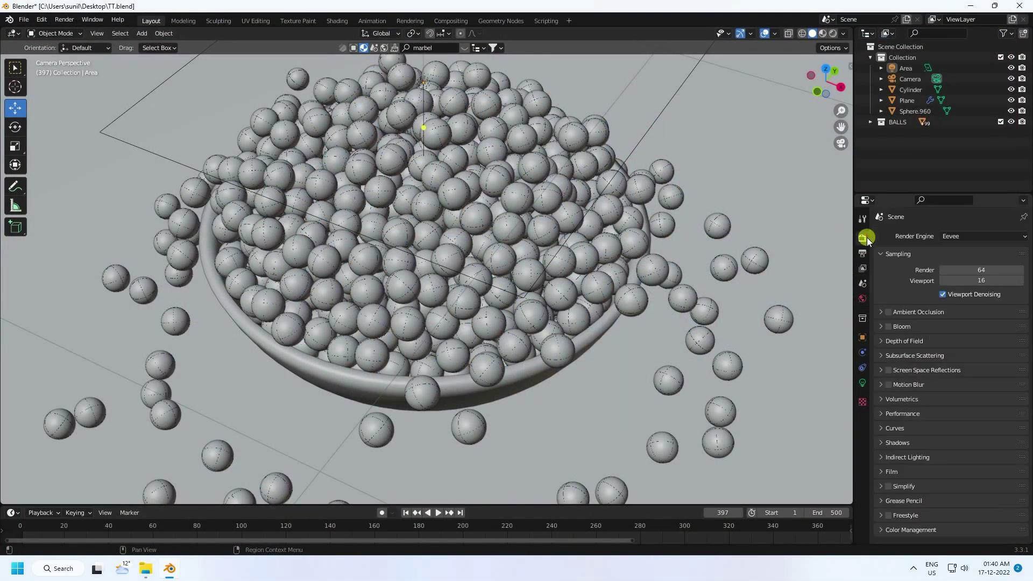
{"action": "left_click", "coordinate": [975, 236]}
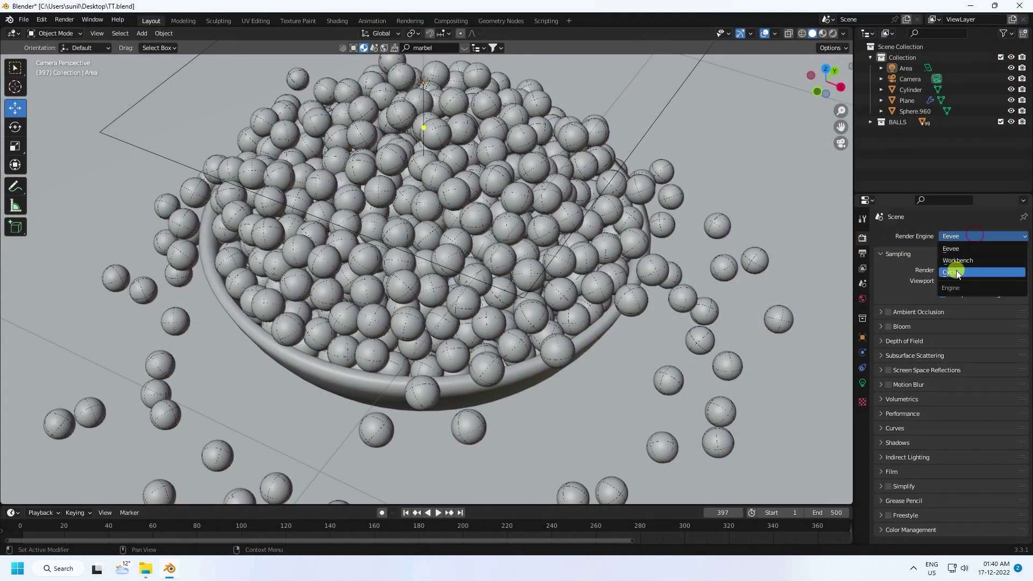
{"action": "left_click", "coordinate": [956, 271]}
{"action": "left_click", "coordinate": [951, 262]}
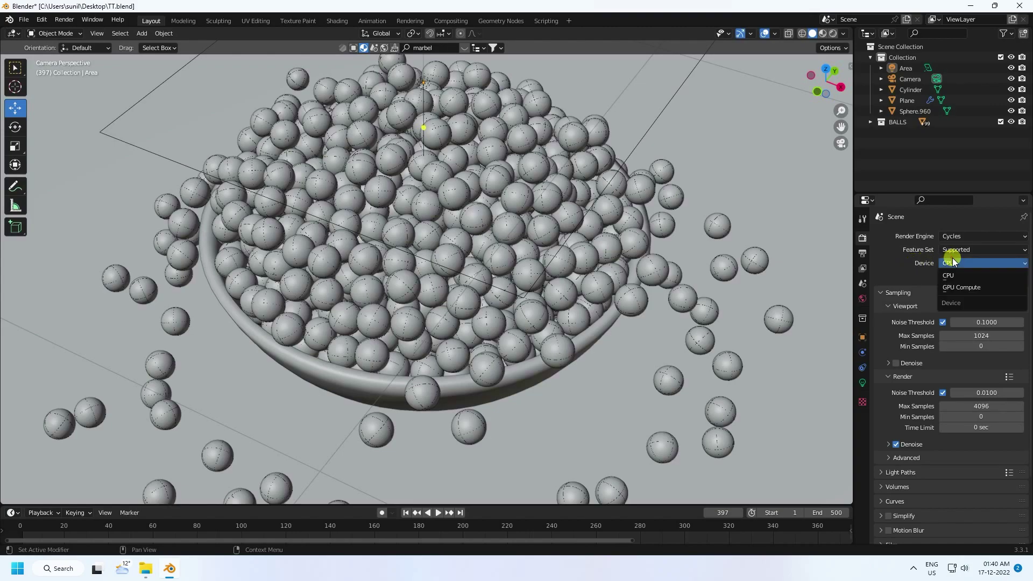
{"action": "left_click", "coordinate": [956, 288]}
Step: Set Cycles max samples to 64 for renders and 32 for the viewport
{"action": "left_click", "coordinate": [978, 393]}
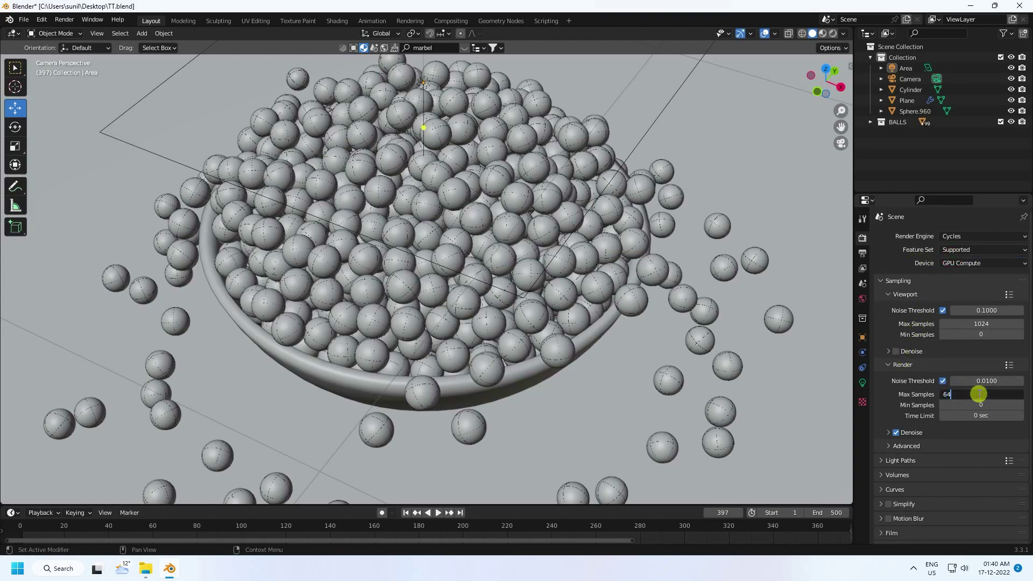
{"action": "type", "text": "64"}
{"action": "key", "text": "Return"}
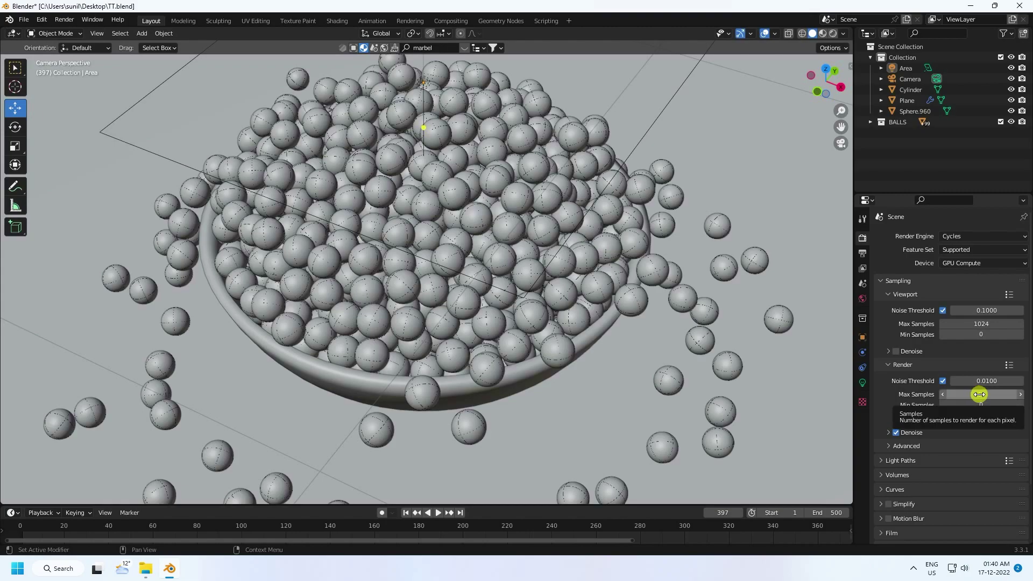
{"action": "left_click", "coordinate": [982, 324]}
{"action": "type", "text": "32"}
{"action": "key", "text": "Return"}
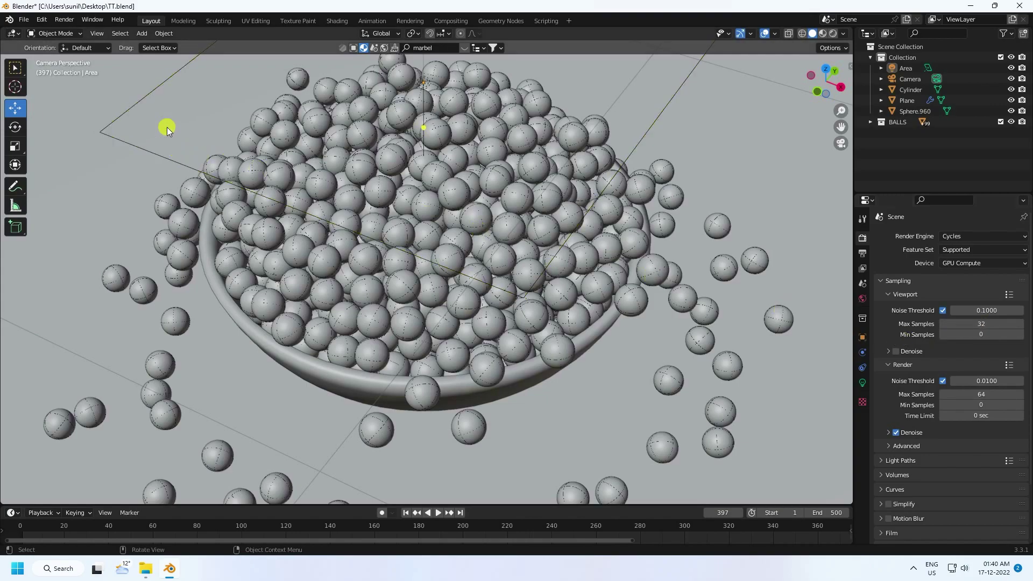
{"action": "left_click", "coordinate": [65, 20]}
Step: Render a Cycles test still of frame 397, then close the render window
{"action": "left_click", "coordinate": [74, 33]}
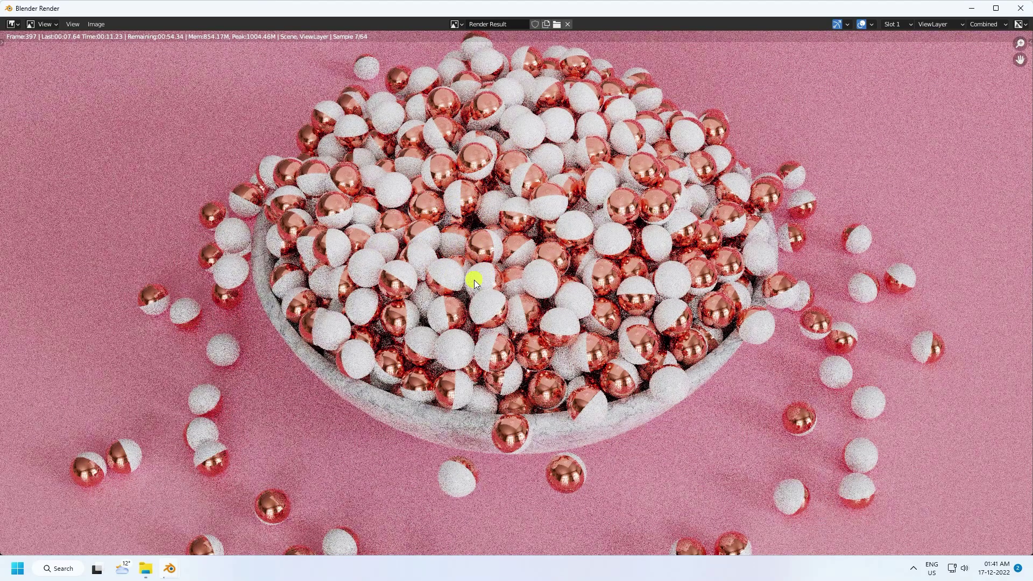
{"action": "key", "text": "Escape"}
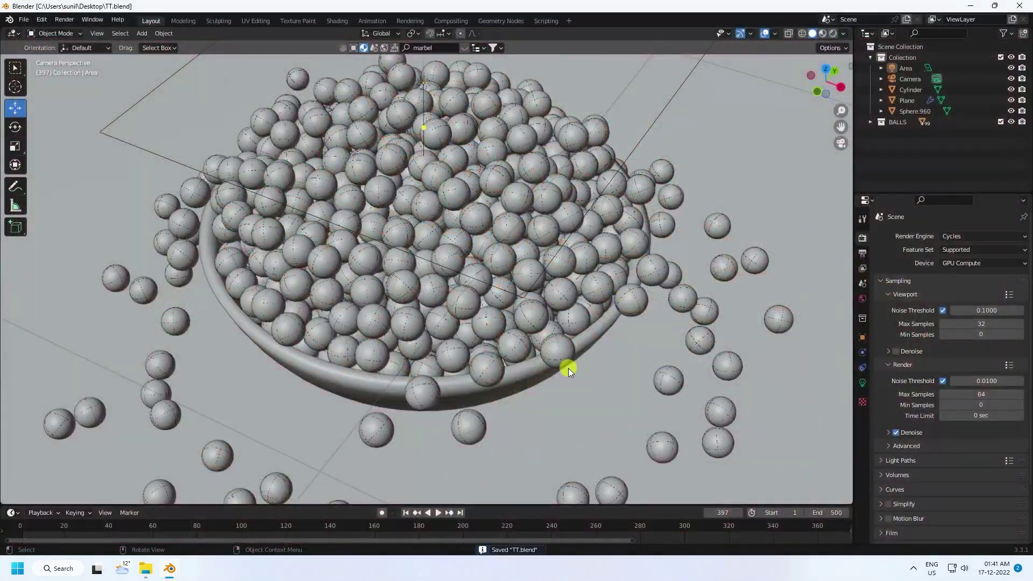
Step: Play the simulation to frame 489, zoom out, and render a Cycles still of that frame
{"action": "left_click", "coordinate": [440, 513]}
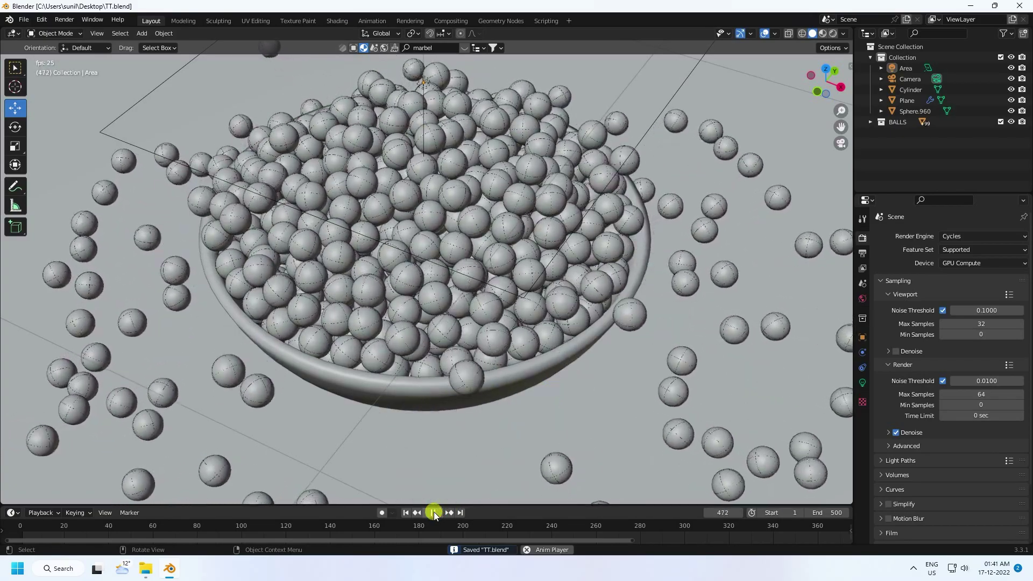
{"action": "left_click", "coordinate": [434, 513]}
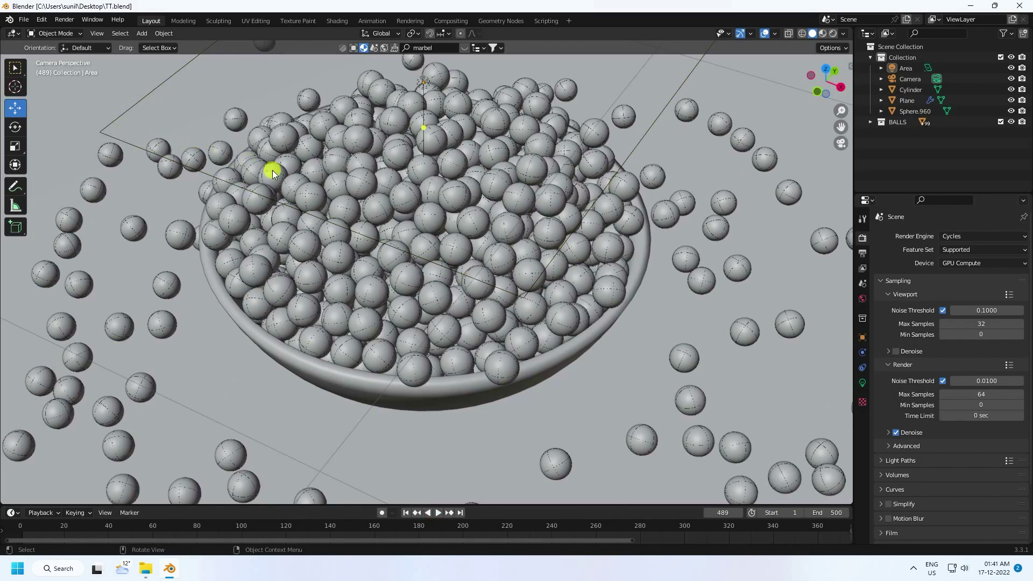
{"action": "scroll", "coordinate": [299, 182], "scroll_direction": "down", "scroll_amount": 3}
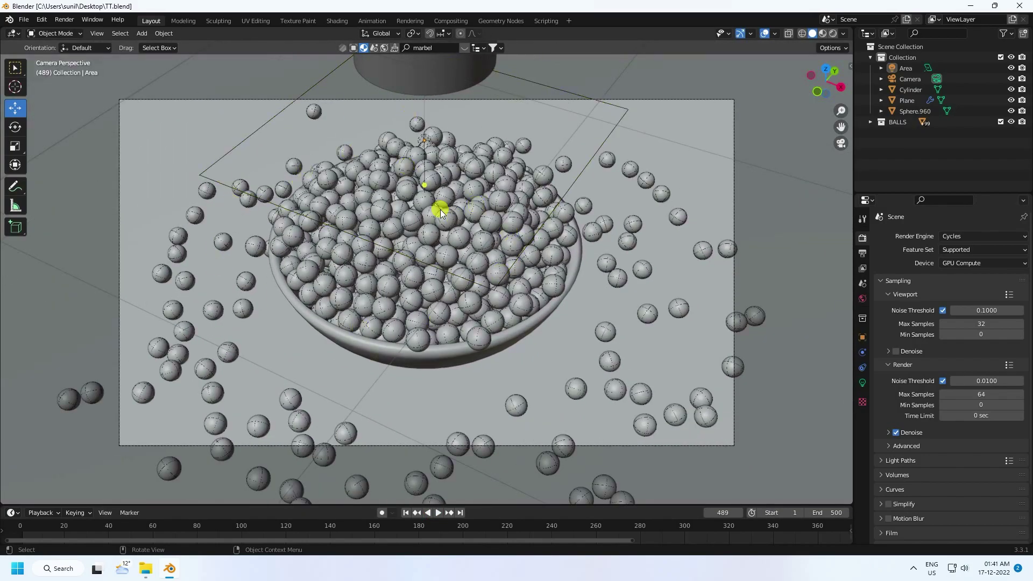
{"action": "left_click", "coordinate": [71, 22]}
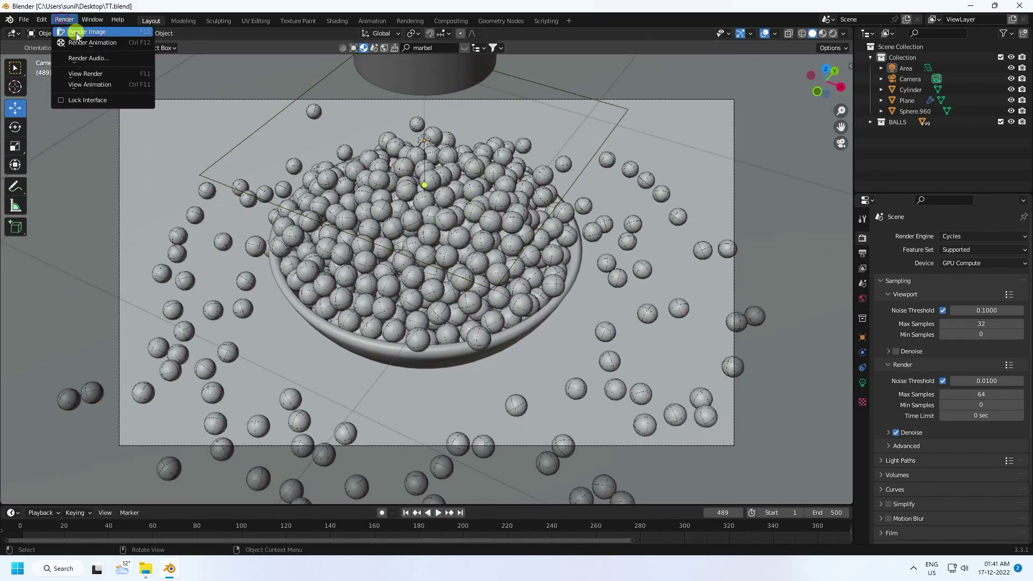
{"action": "left_click", "coordinate": [76, 32]}
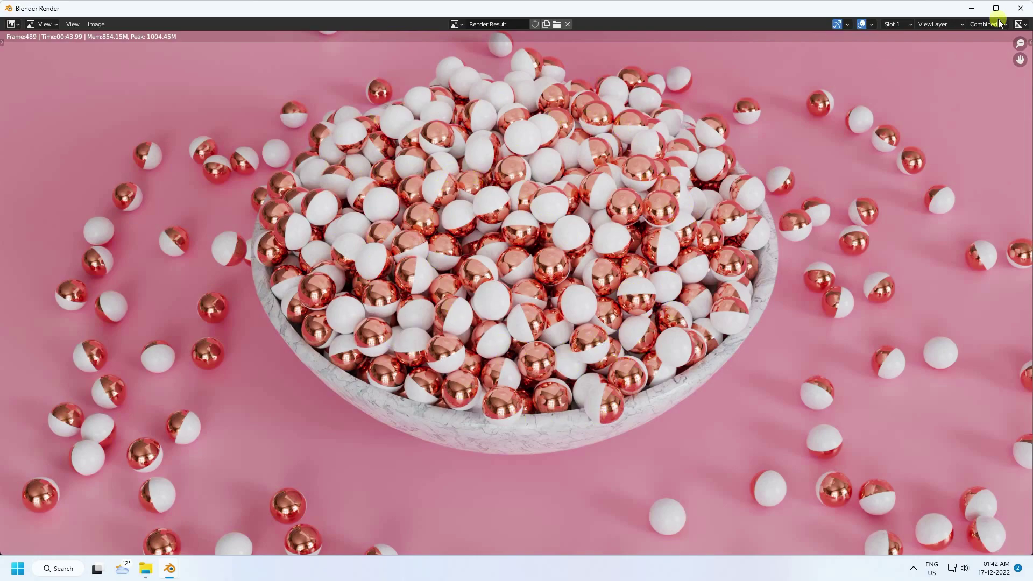
{"action": "left_click", "coordinate": [1021, 8]}
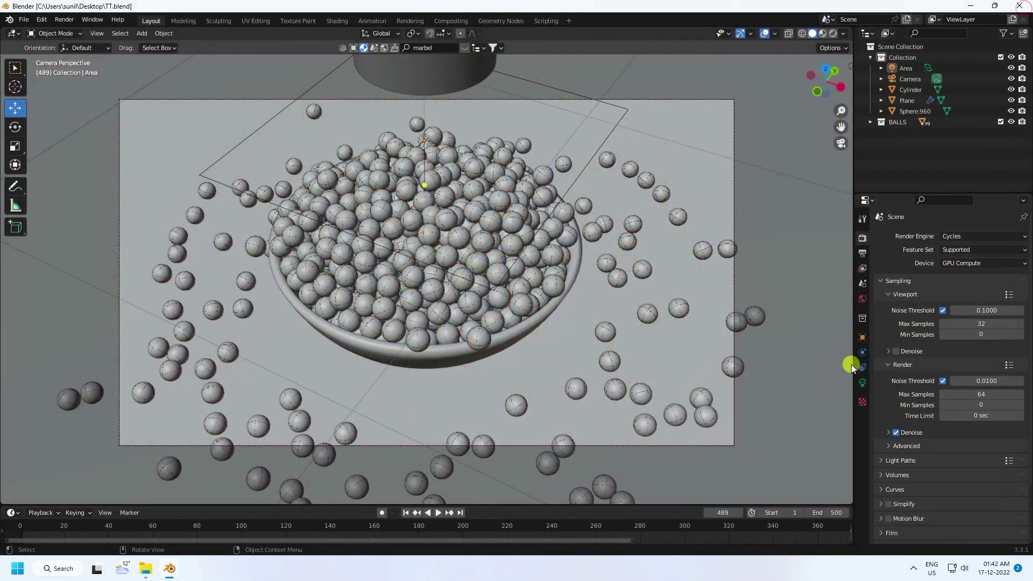
Step: Set the output frame rate to 30 fps
{"action": "left_click", "coordinate": [863, 253]}
{"action": "left_click", "coordinate": [956, 334]}
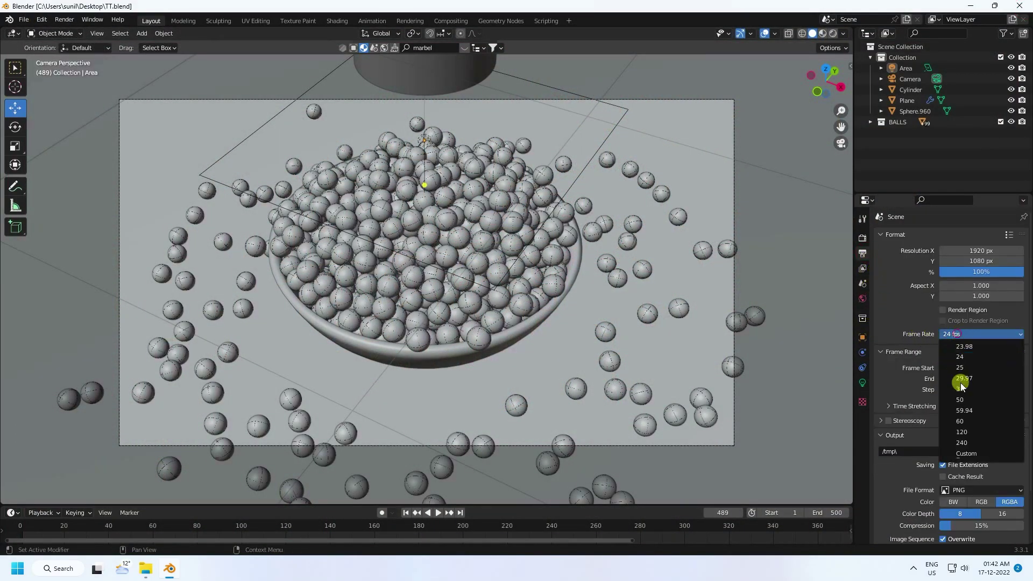
{"action": "left_click", "coordinate": [961, 389]}
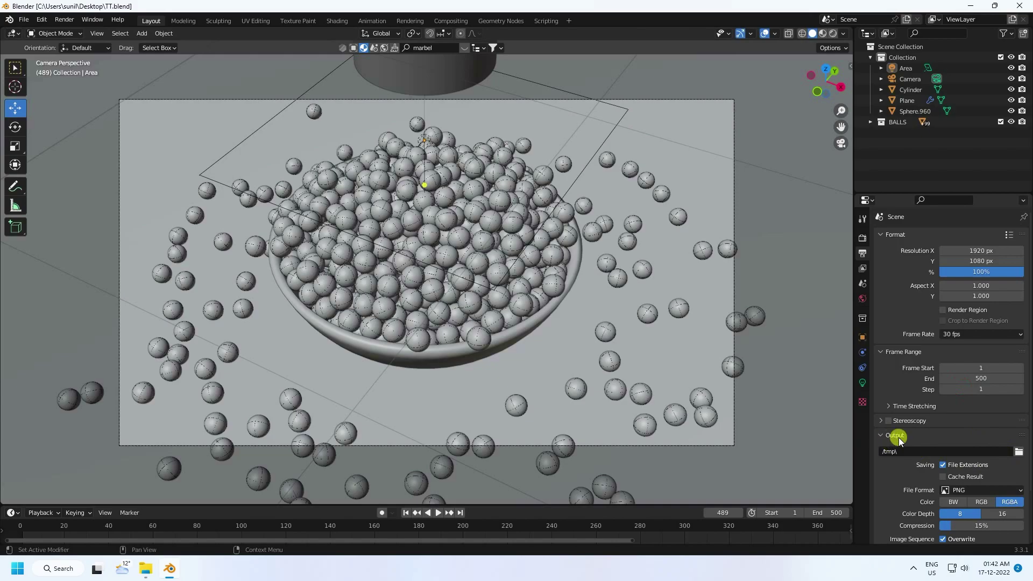
Step: Set the output path to a new Desktop folder 'NEW REN' with file prefix 'A'
{"action": "left_click", "coordinate": [1019, 452]}
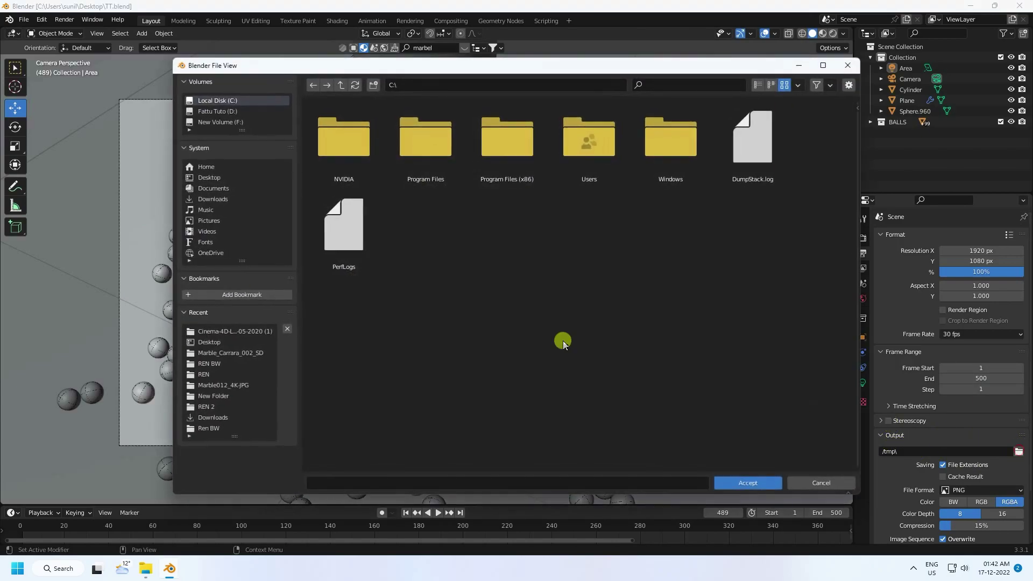
{"action": "left_click", "coordinate": [202, 177]}
{"action": "right_click", "coordinate": [650, 404]}
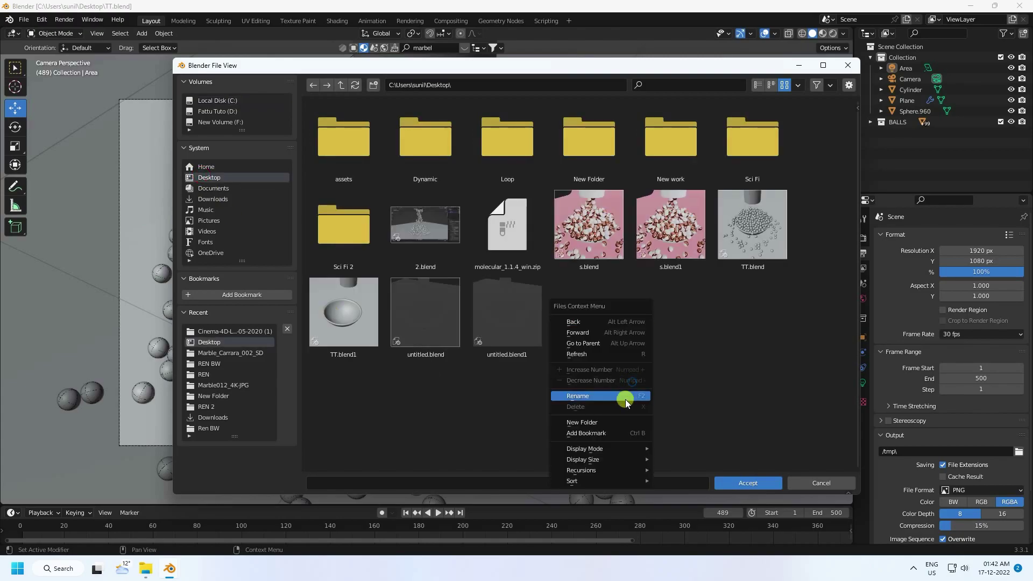
{"action": "left_click", "coordinate": [608, 418]}
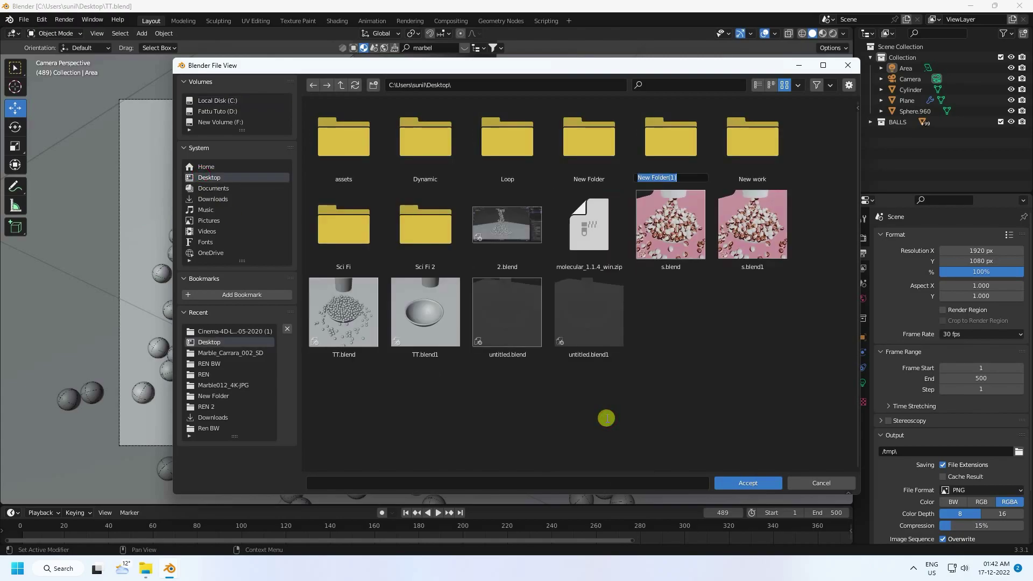
{"action": "type", "text": "NEW REN"}
{"action": "key", "text": "Return"}
{"action": "left_click", "coordinate": [686, 154]}
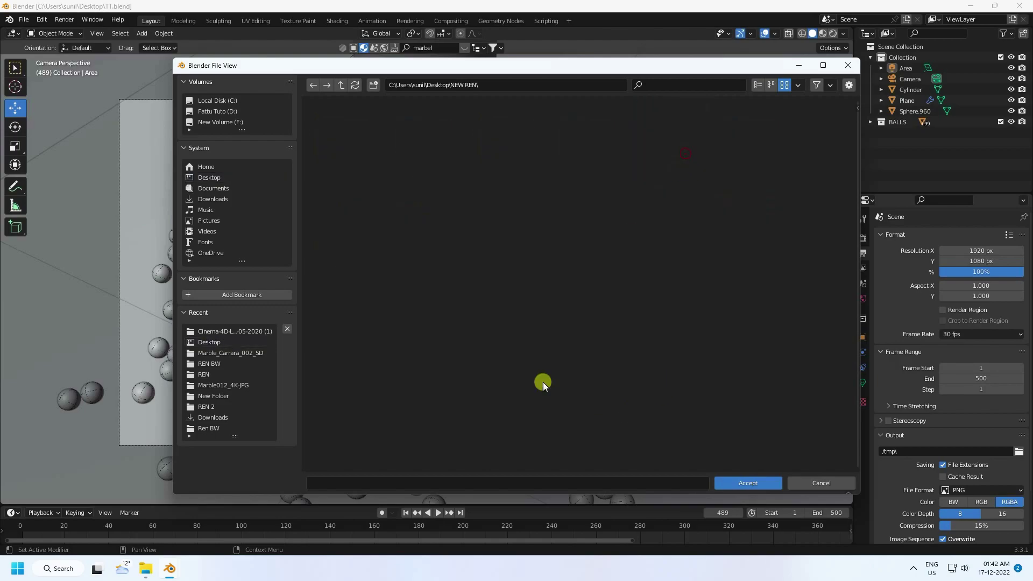
{"action": "left_click", "coordinate": [510, 480]}
{"action": "type", "text": "A"}
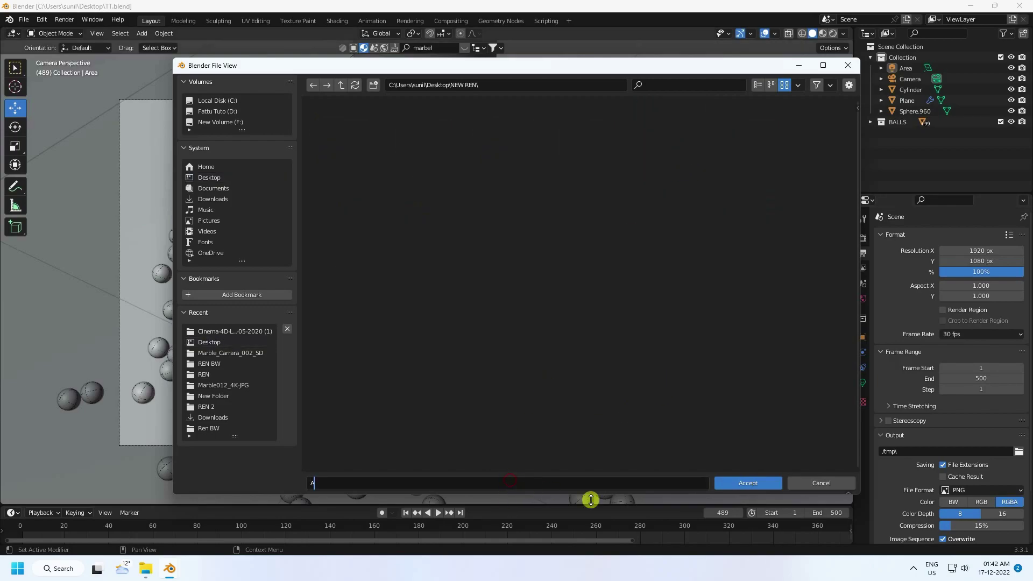
{"action": "left_click", "coordinate": [747, 483]}
Step: Go to frame 1 and render the whole animation
{"action": "left_click", "coordinate": [406, 513]}
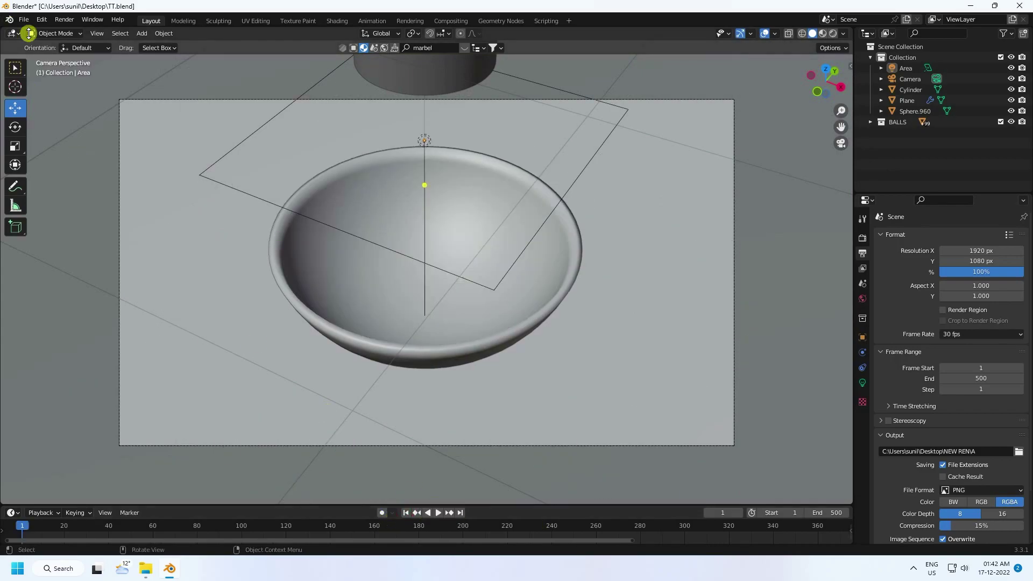
{"action": "left_click", "coordinate": [65, 21]}
{"action": "left_click", "coordinate": [80, 42]}
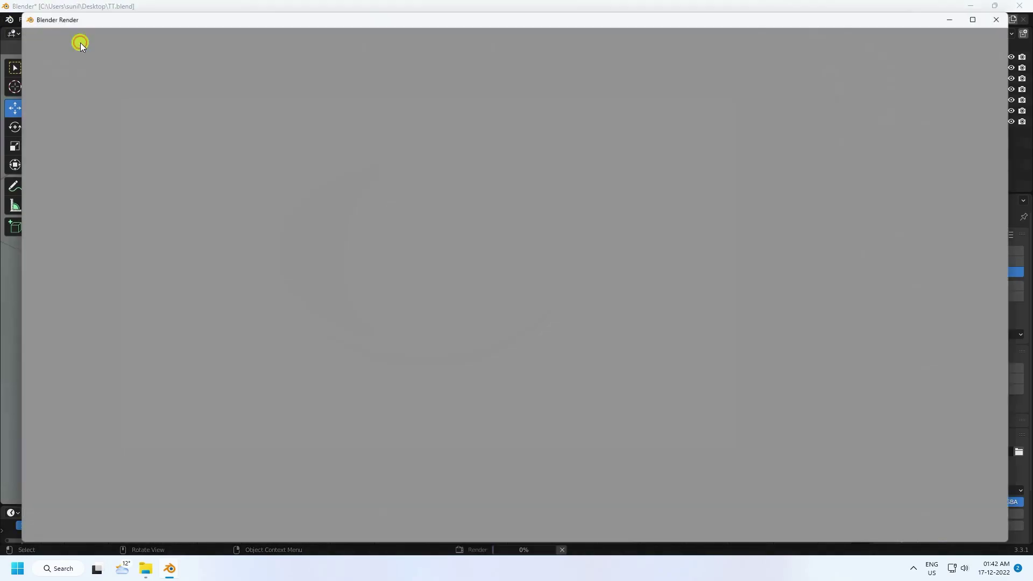